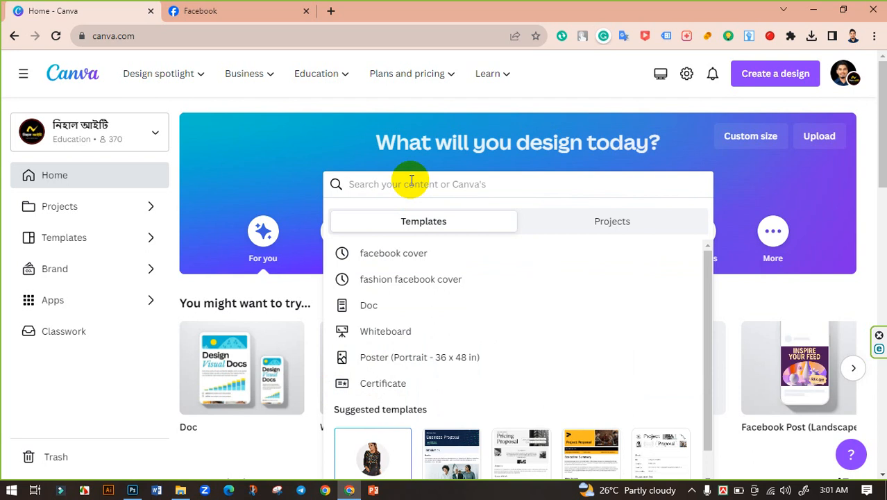
# - Search the templates for "Facebook cover" and look over the first results
pyautogui.write('F')
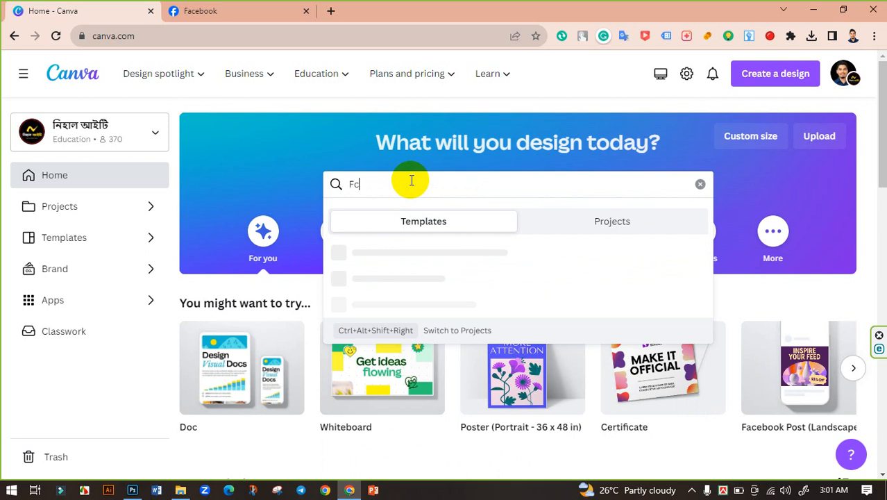
pyautogui.write('aceboo')
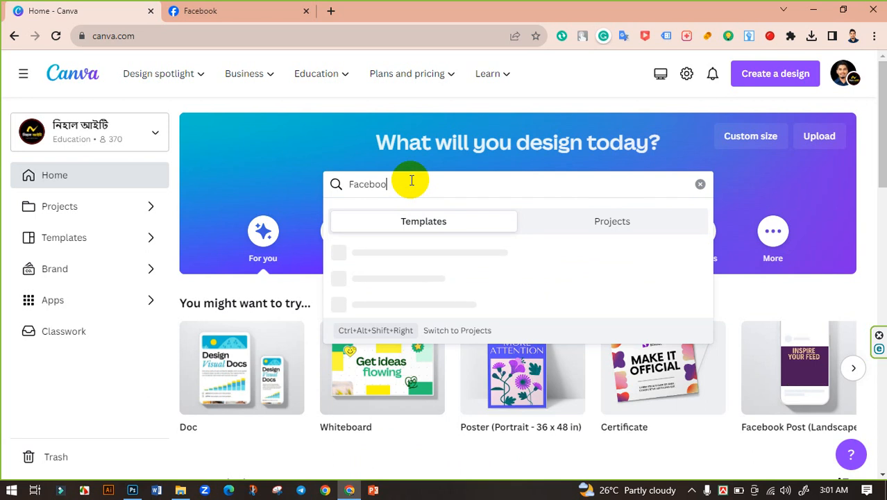
pyautogui.write('k cover')
pyautogui.press('Return')
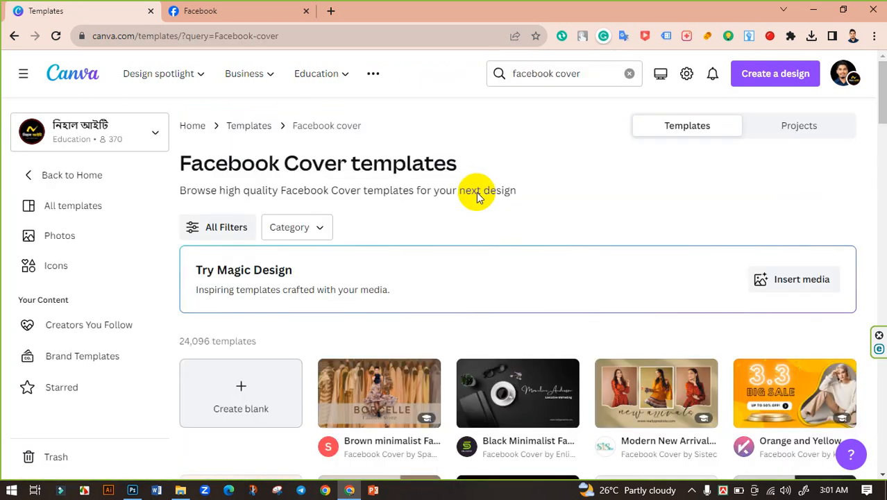
pyautogui.scroll(-2, 471, 200)
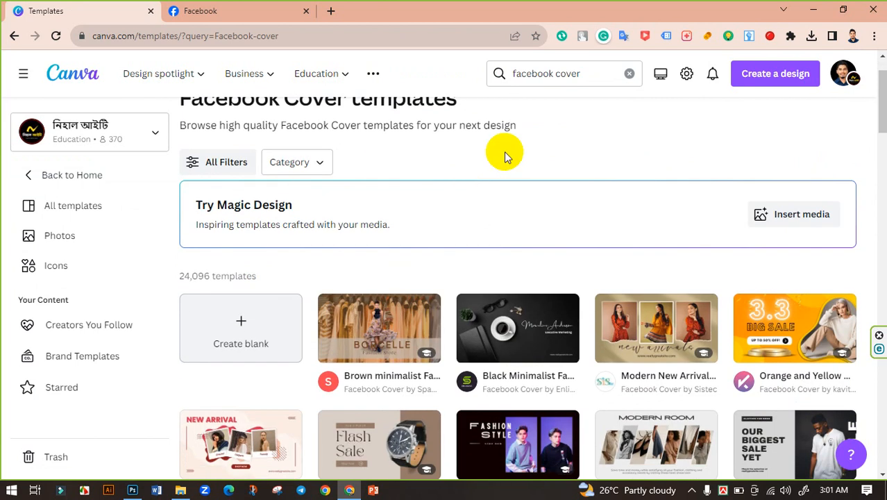
# - Replace the template search with "fashion banner"
pyautogui.click(628, 72)
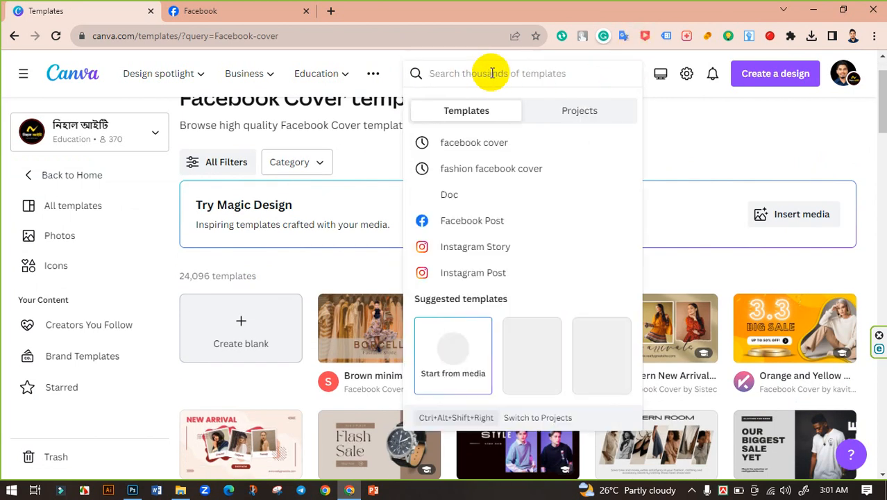
pyautogui.write('fashi')
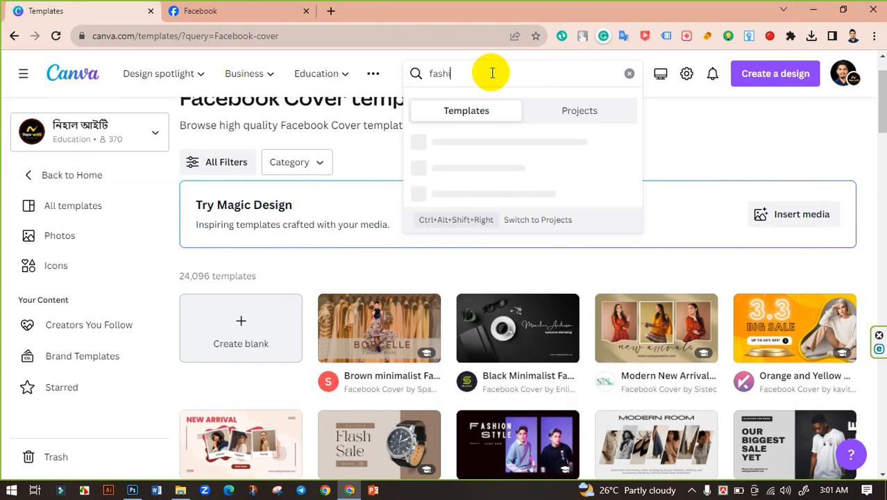
pyautogui.write('on banner')
pyautogui.press('Return')
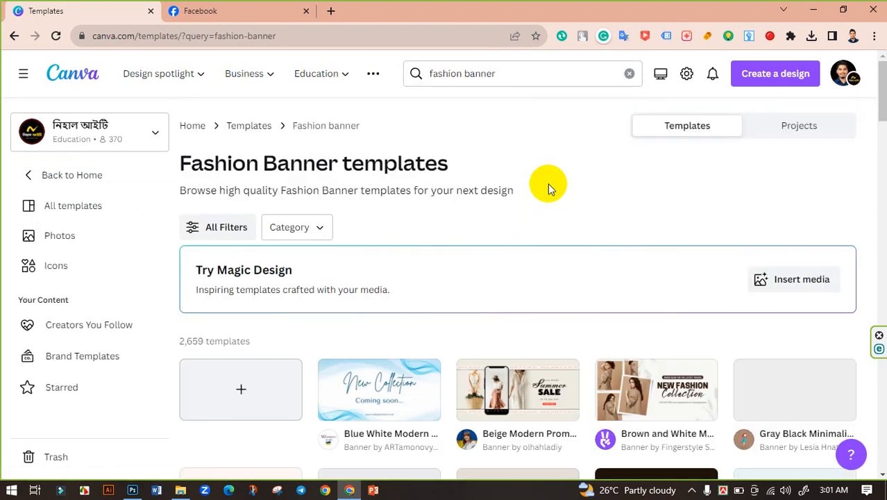
# - Browse the fashion banner templates and compare their layouts, colours and photo arrangements for a suitable cover design
pyautogui.scroll(-3, 509, 182)
pyautogui.scroll(-1, 715, 228)
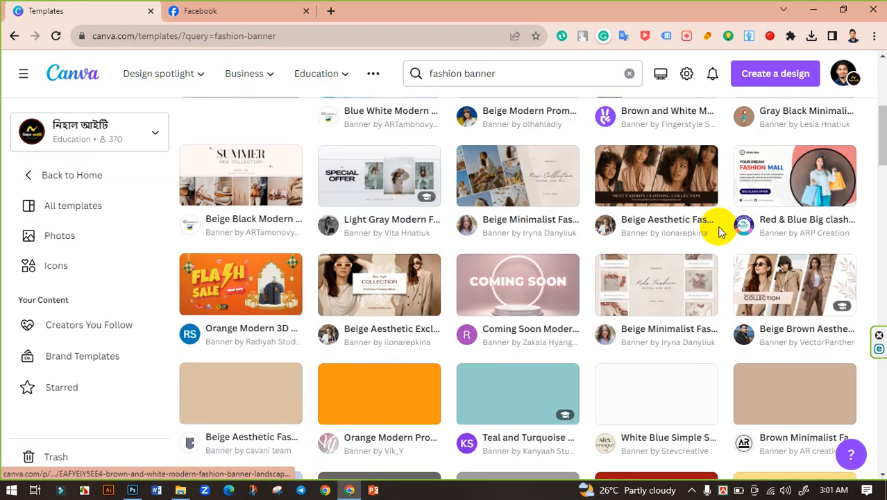
pyautogui.scroll(-1, 554, 183)
pyautogui.scroll(2, 266, 224)
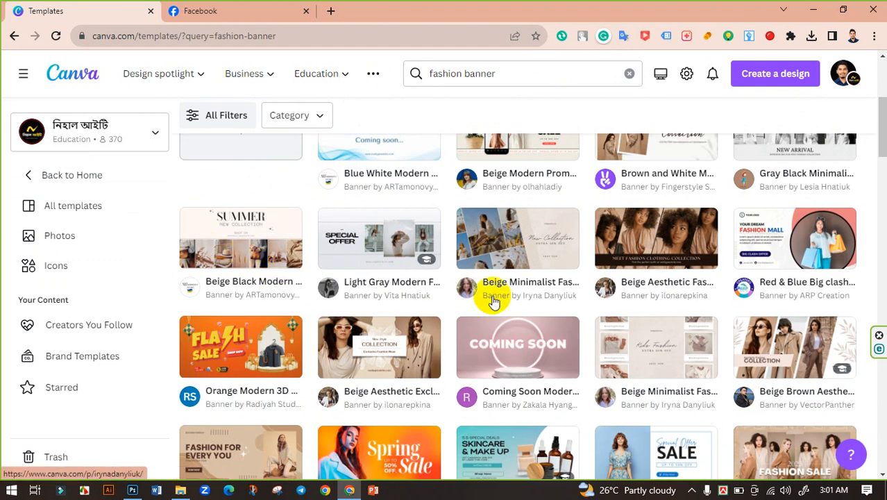
pyautogui.scroll(-2, 444, 278)
pyautogui.scroll(-1, 625, 313)
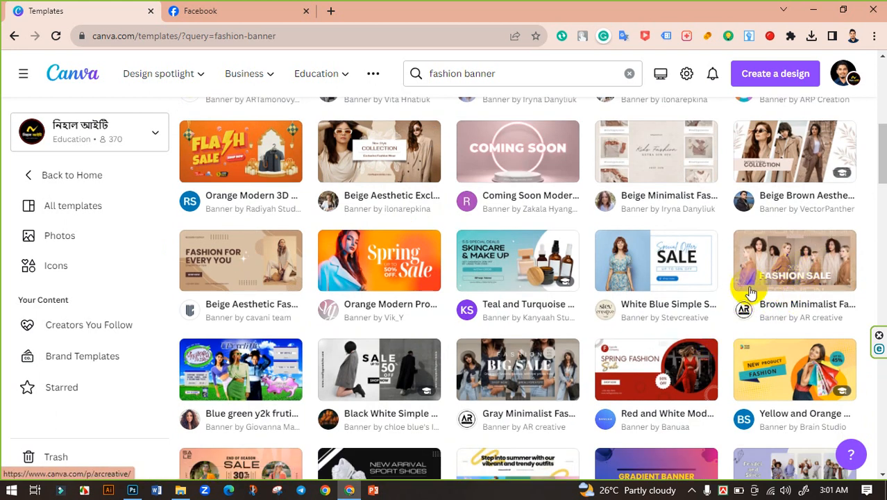
pyautogui.scroll(-1, 722, 271)
pyautogui.scroll(-2, 526, 282)
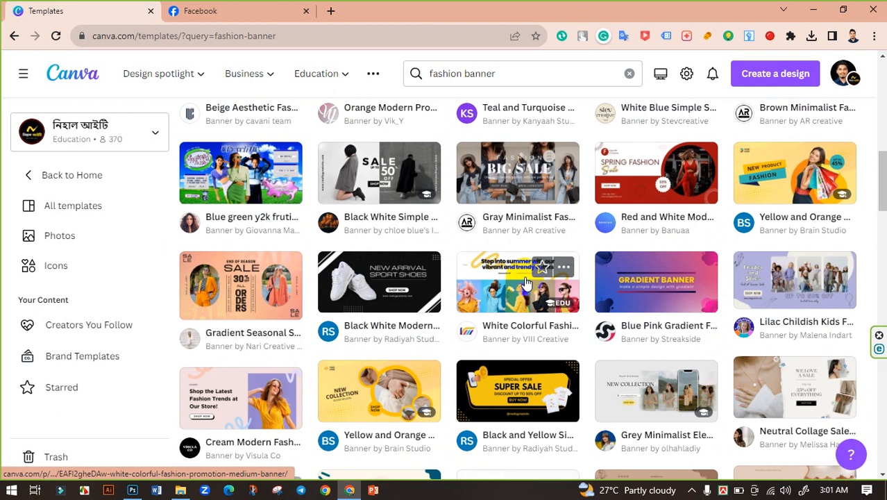
pyautogui.scroll(-1, 525, 281)
pyautogui.scroll(1, 528, 278)
pyautogui.scroll(-2, 605, 224)
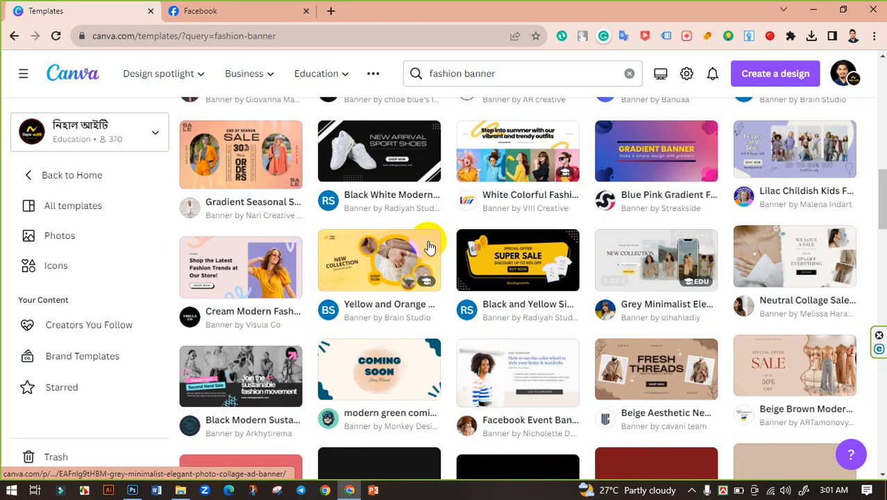
pyautogui.scroll(-2, 528, 278)
pyautogui.scroll(1, 528, 284)
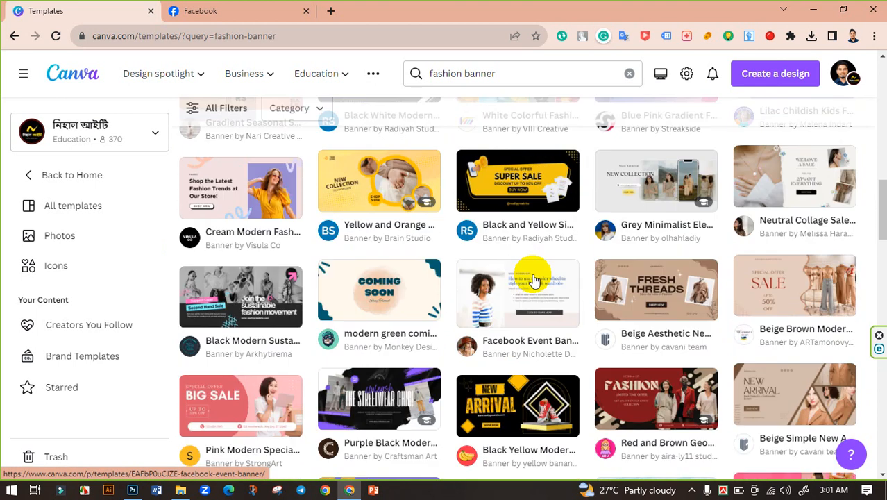
pyautogui.scroll(-1, 664, 236)
pyautogui.scroll(-2, 545, 272)
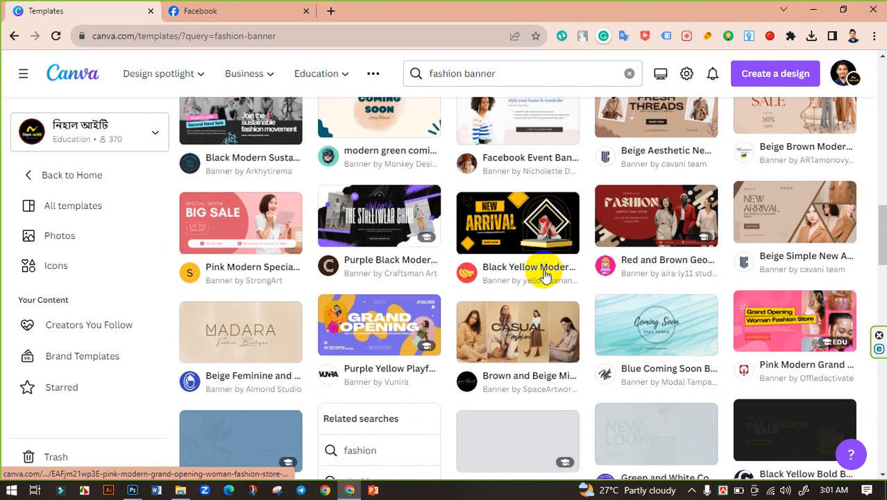
pyautogui.scroll(-2, 421, 301)
pyautogui.scroll(-3, 553, 271)
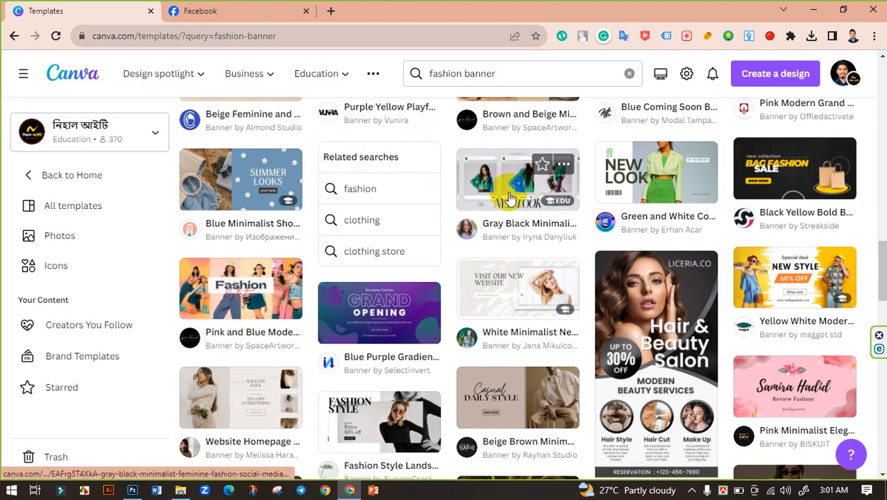
pyautogui.scroll(-4, 517, 195)
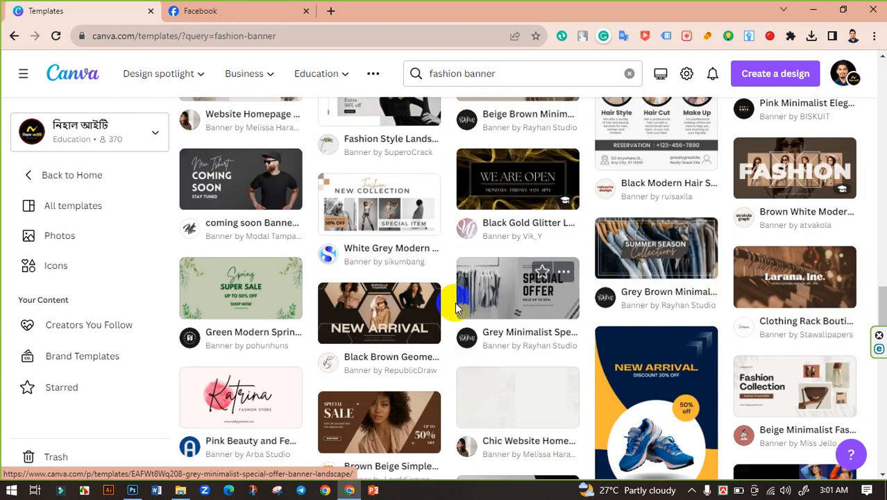
pyautogui.scroll(-5, 574, 301)
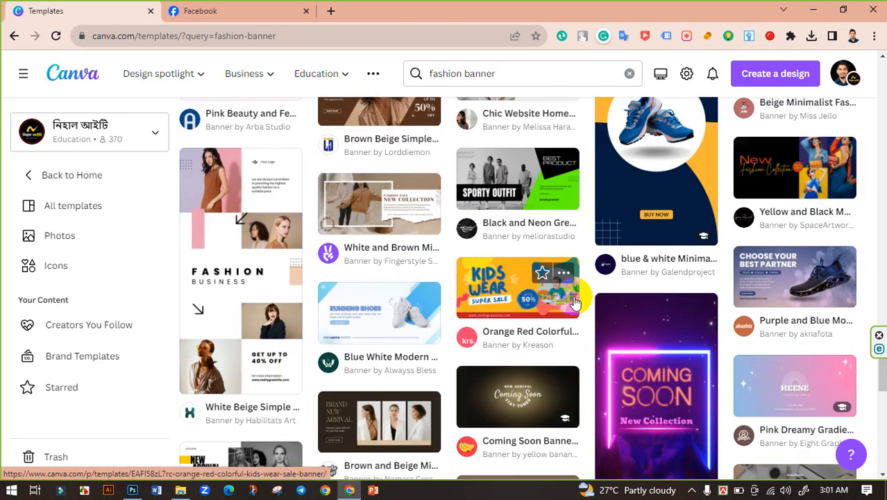
pyautogui.scroll(-5, 574, 301)
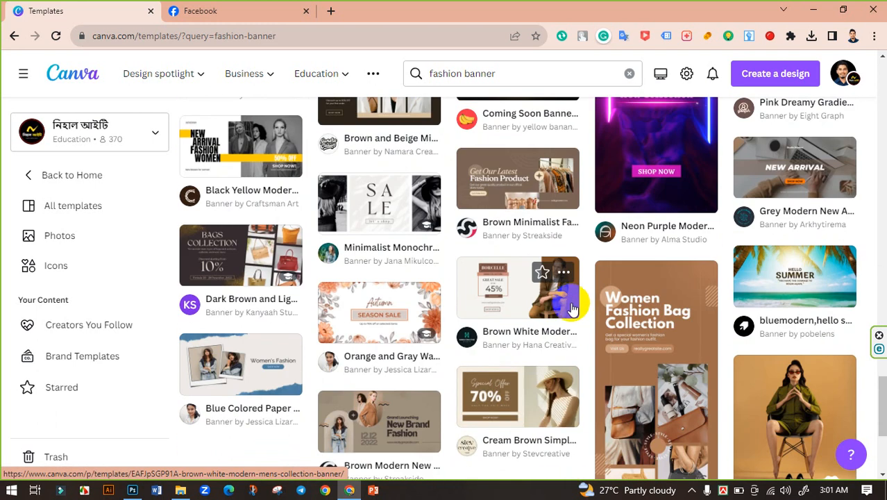
pyautogui.scroll(-5, 571, 309)
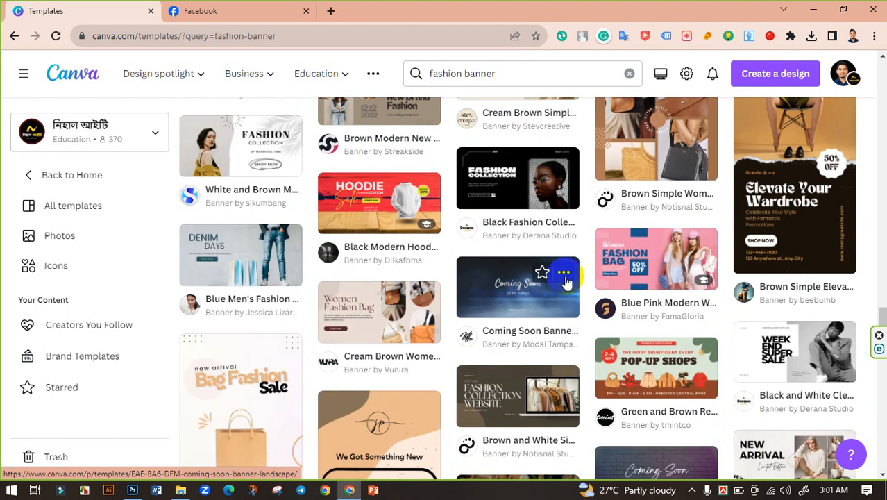
pyautogui.scroll(-2, 566, 281)
pyautogui.scroll(-10, 528, 276)
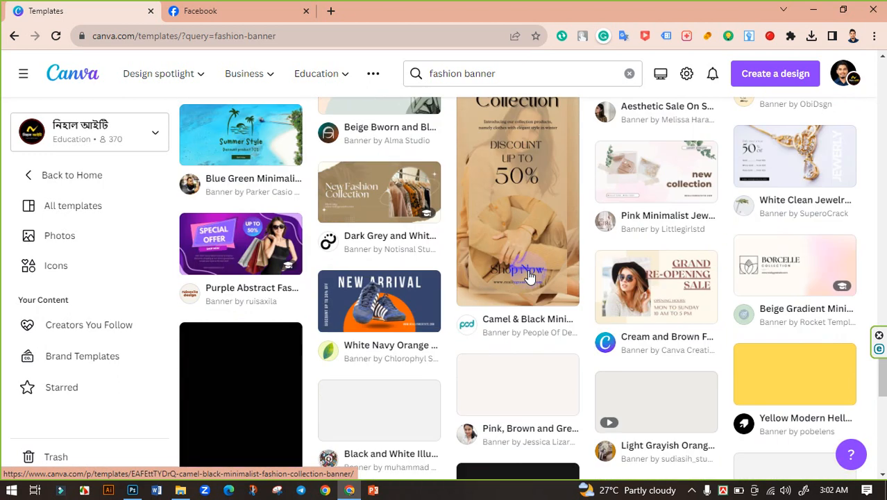
pyautogui.scroll(-10, 529, 276)
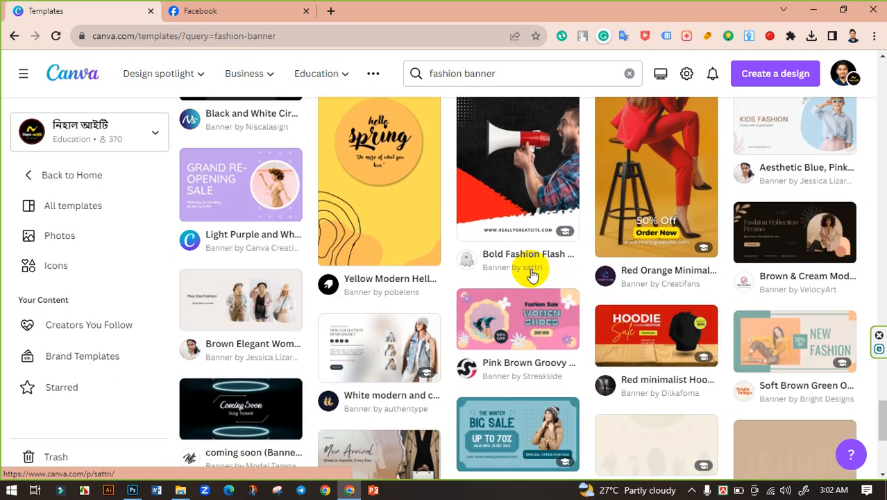
pyautogui.scroll(3, 534, 274)
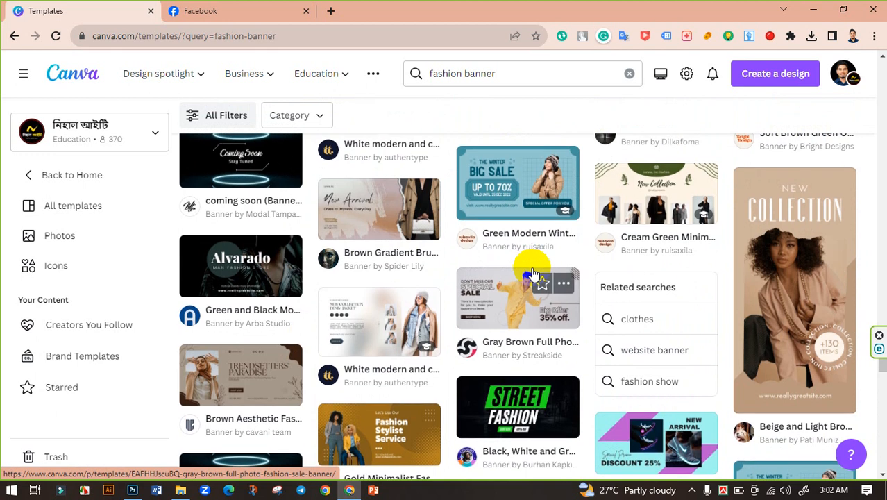
pyautogui.scroll(-4, 533, 274)
pyautogui.scroll(-3, 531, 292)
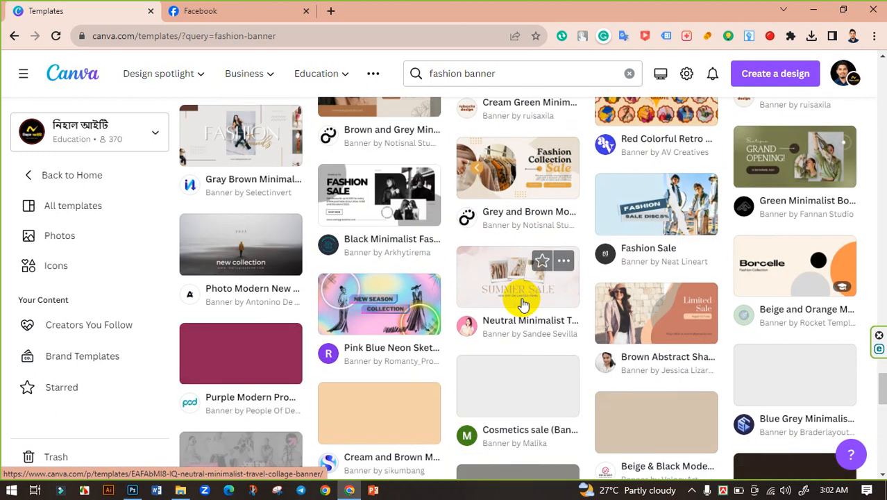
pyautogui.scroll(-3, 524, 304)
pyautogui.scroll(-3, 523, 304)
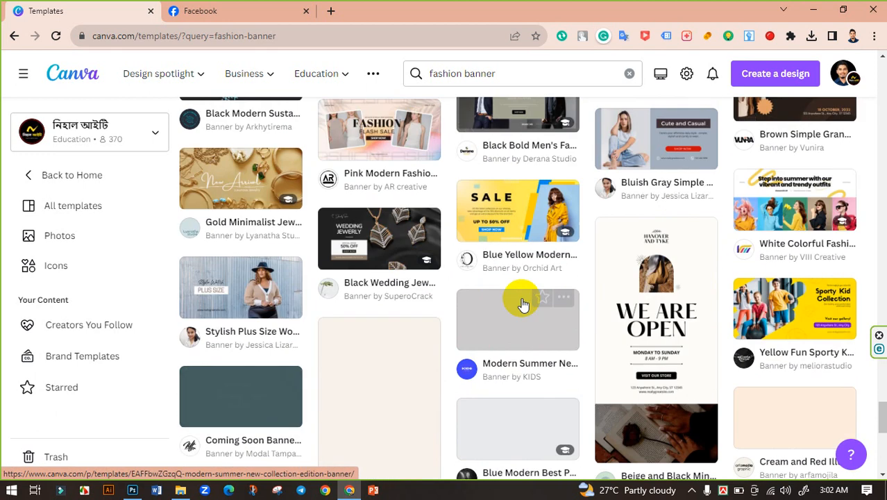
pyautogui.scroll(-5, 524, 304)
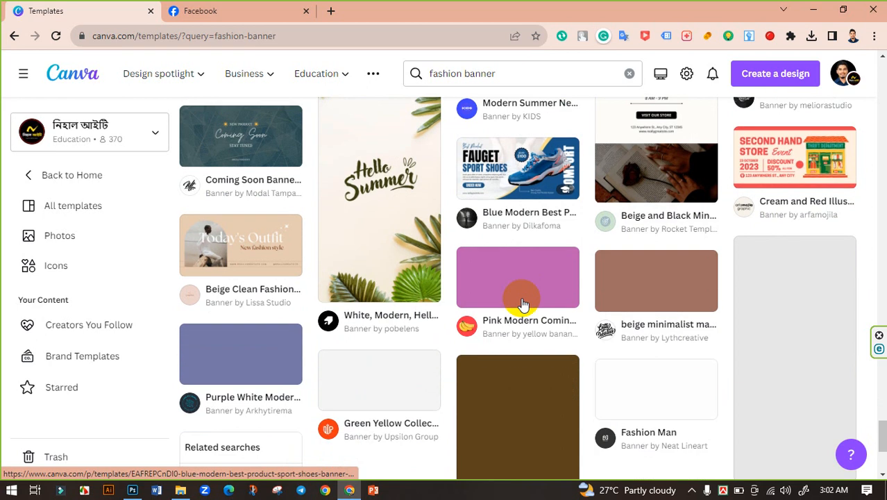
pyautogui.scroll(-6, 523, 304)
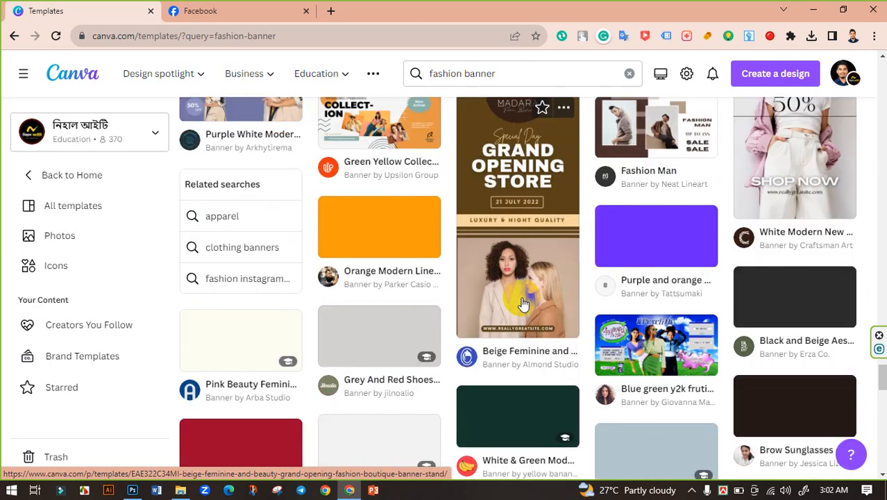
pyautogui.scroll(-2, 522, 297)
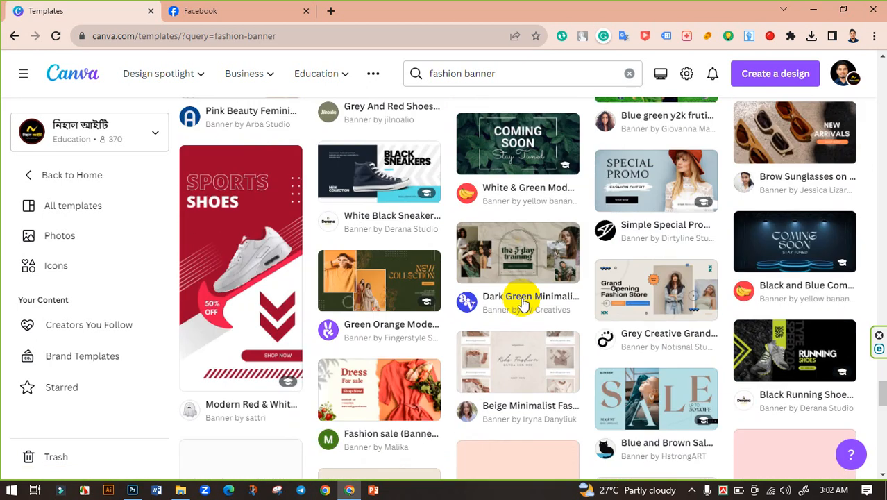
pyautogui.scroll(-4, 523, 304)
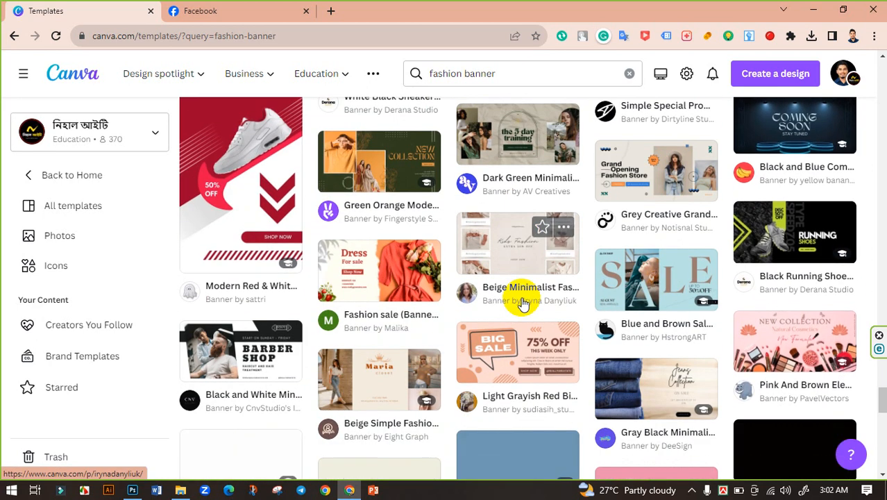
pyautogui.scroll(-4, 523, 304)
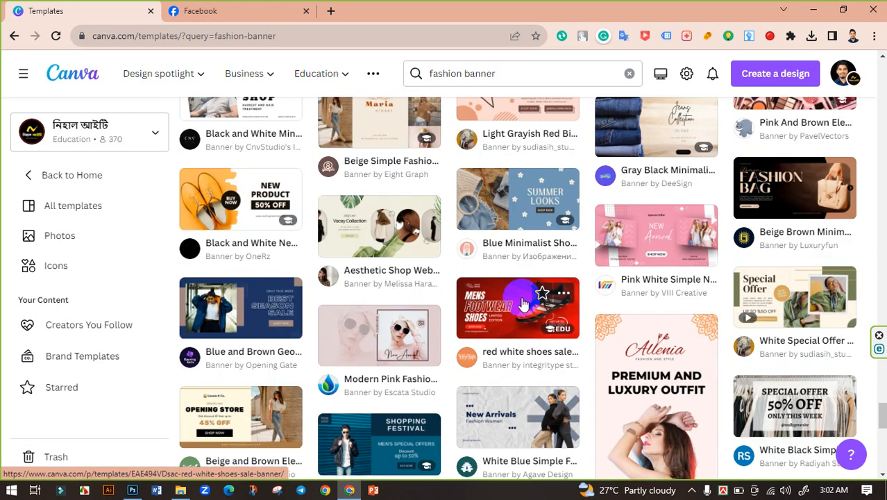
pyautogui.scroll(-4, 523, 303)
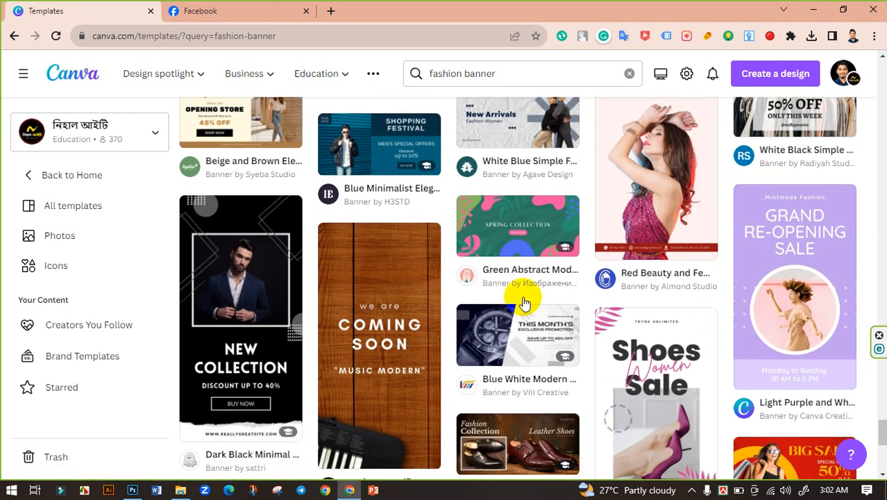
pyautogui.scroll(-2, 525, 304)
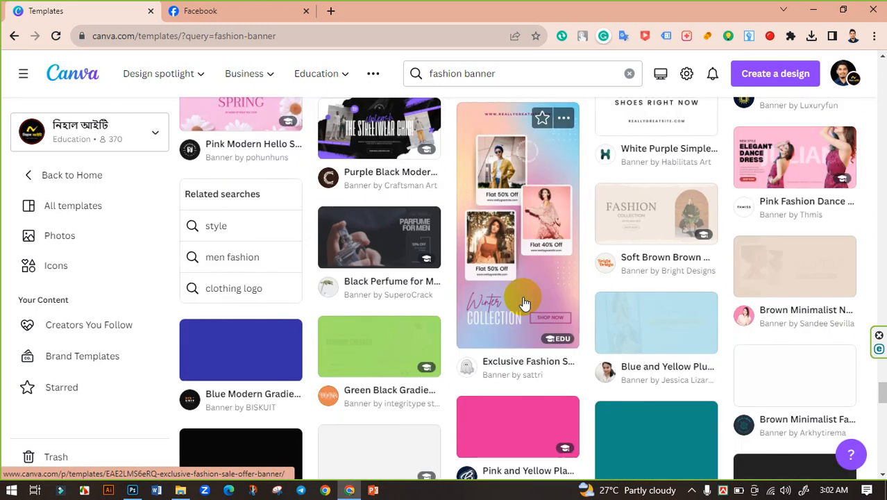
pyautogui.scroll(-4, 525, 304)
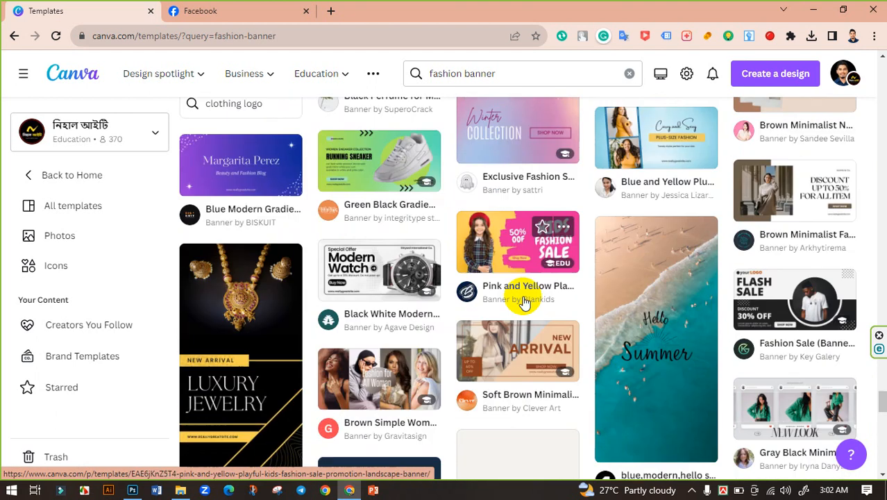
pyautogui.scroll(-1, 525, 304)
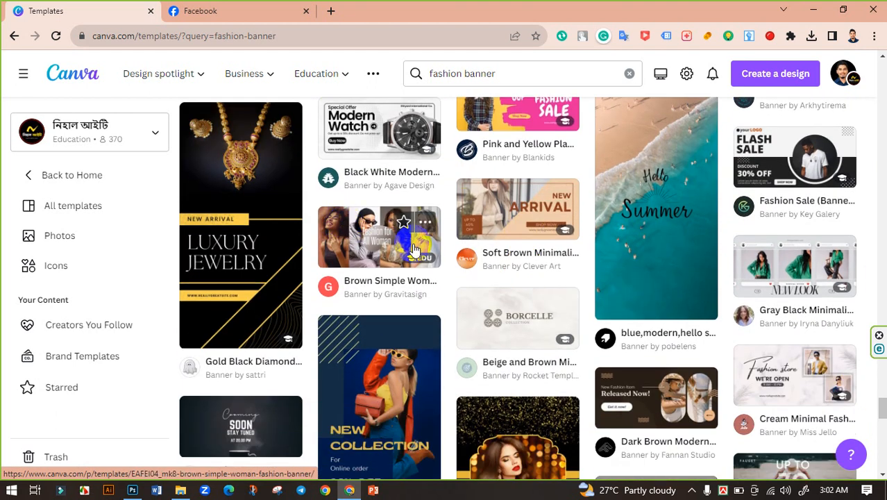
pyautogui.scroll(-4, 514, 208)
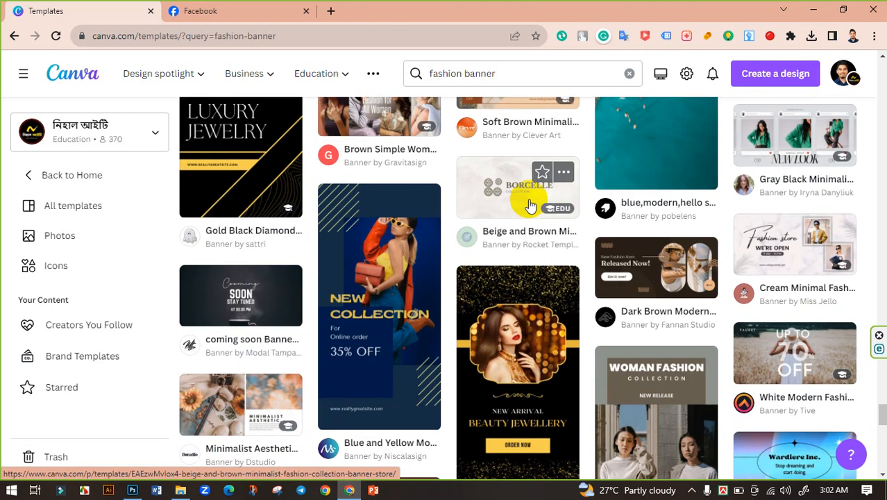
pyautogui.scroll(-6, 538, 257)
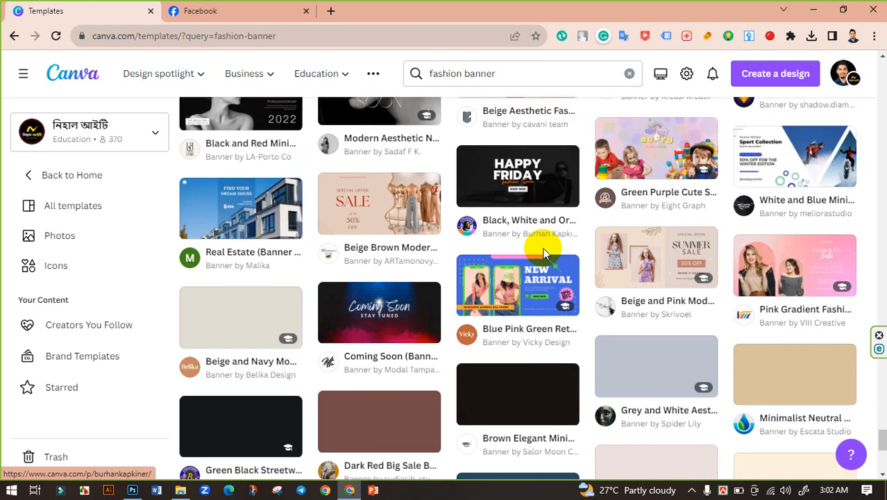
# - Choose the Beige and Pink Modern Summer Sale Discount Banner from the fashion banner results and open it for customizing
pyautogui.scroll(-2, 546, 245)
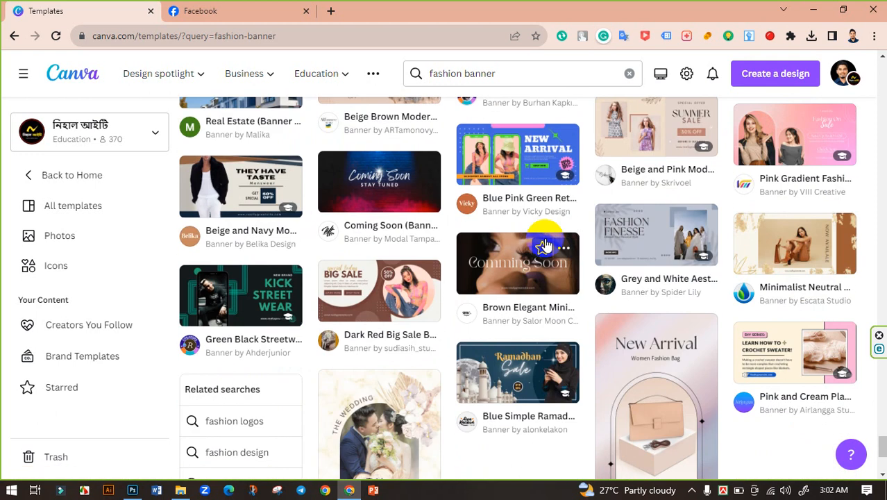
pyautogui.scroll(1, 545, 246)
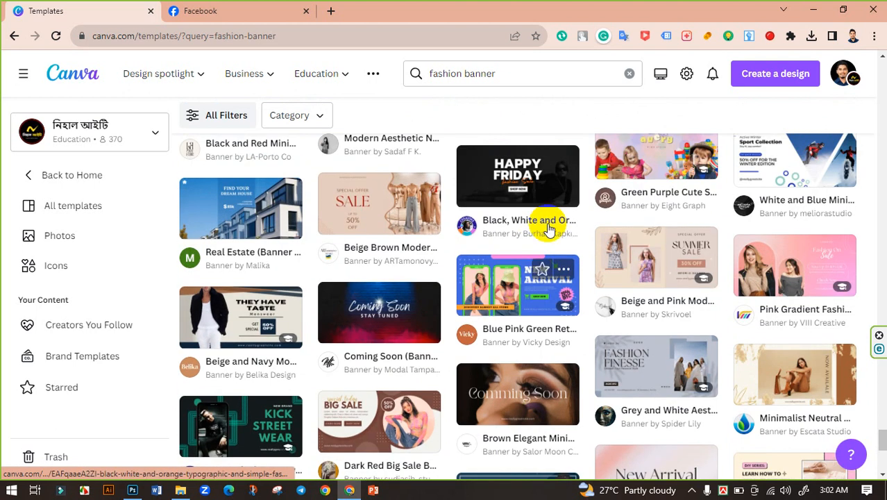
pyautogui.scroll(1, 528, 229)
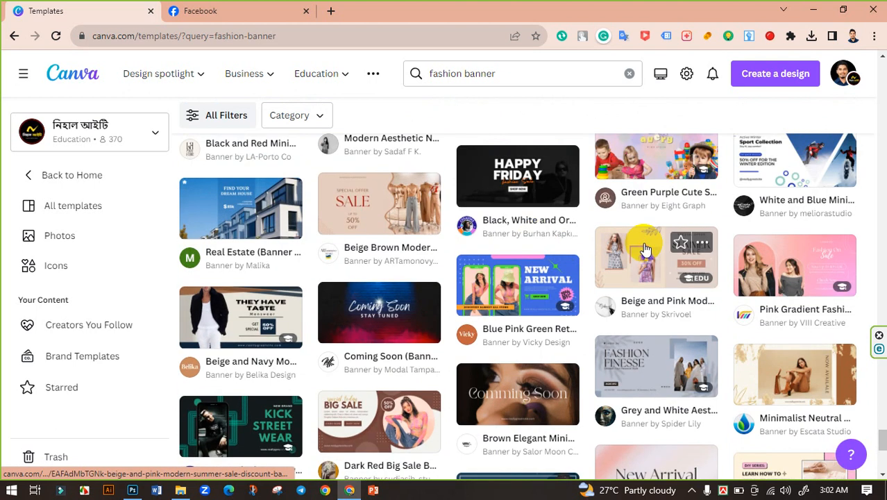
pyautogui.click(643, 247)
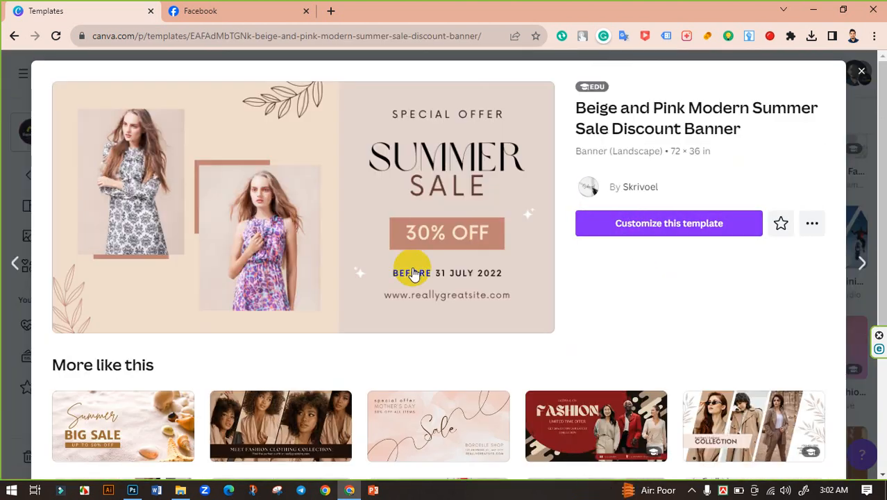
pyautogui.scroll(-1, 306, 204)
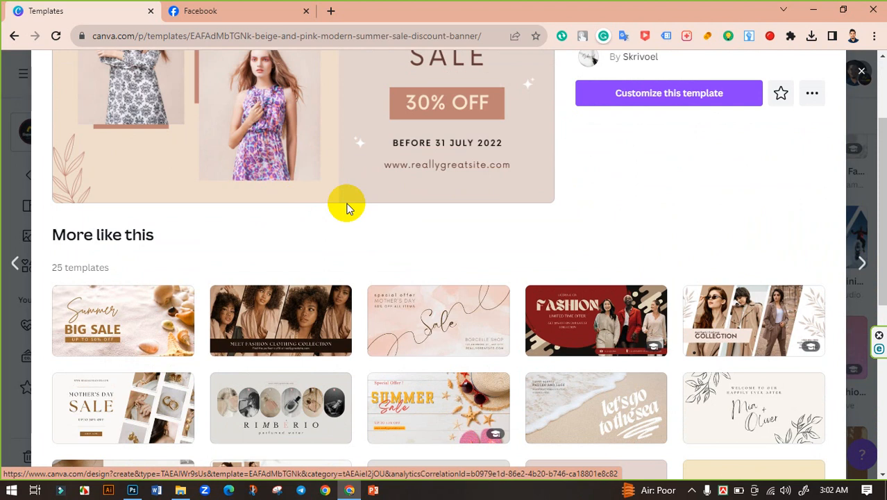
pyautogui.scroll(1, 514, 229)
pyautogui.click(621, 227)
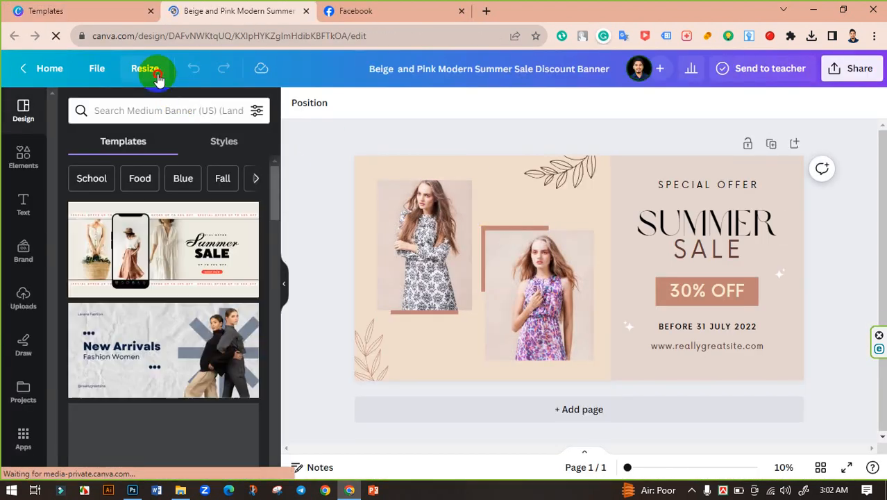
# - Open the resize options for the banner and set the custom size unit to pixels
pyautogui.click(157, 77)
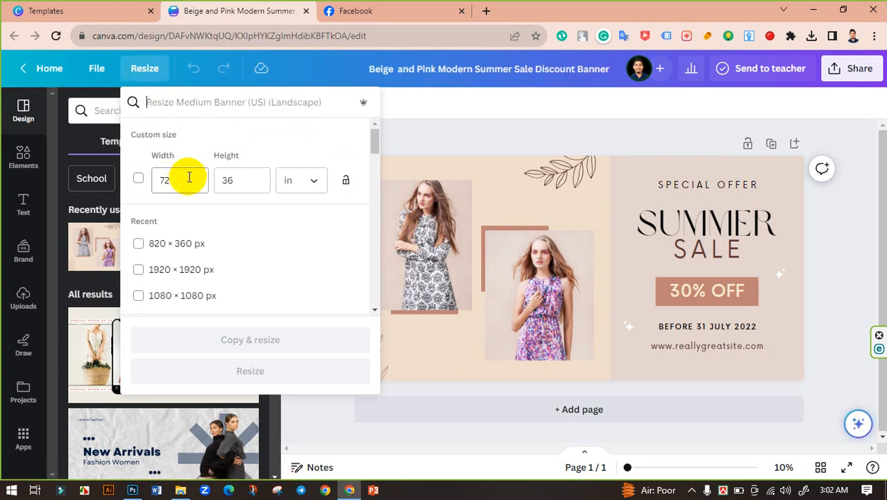
pyautogui.click(317, 180)
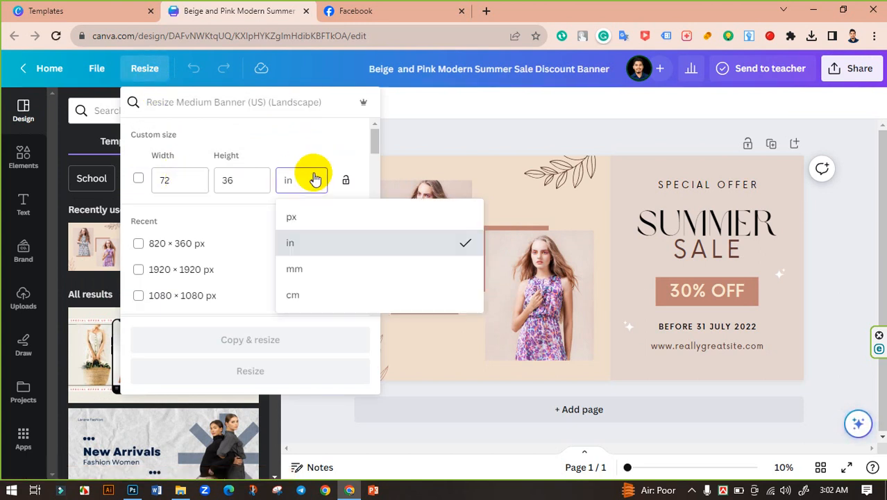
pyautogui.click(303, 218)
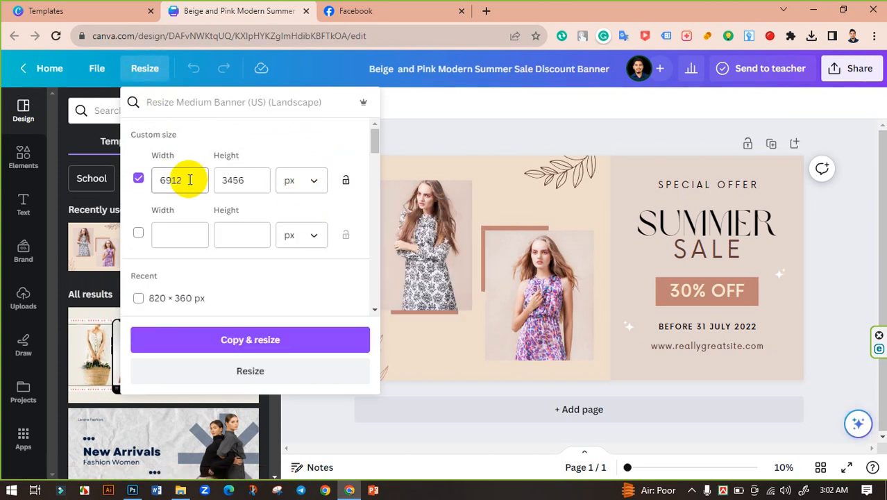
pyautogui.moveTo(190, 180); pyautogui.dragTo(158, 179)
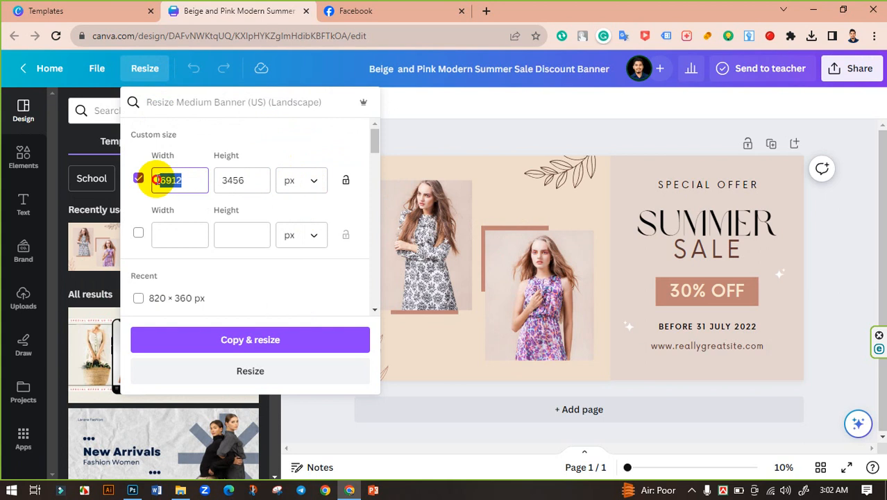
pyautogui.click(316, 180)
pyautogui.click(297, 237)
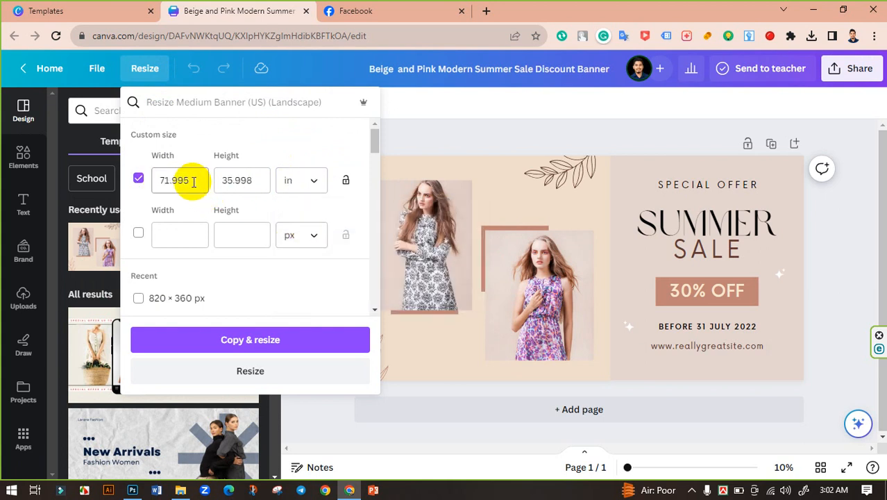
pyautogui.moveTo(194, 182); pyautogui.dragTo(113, 179)
pyautogui.click(305, 179)
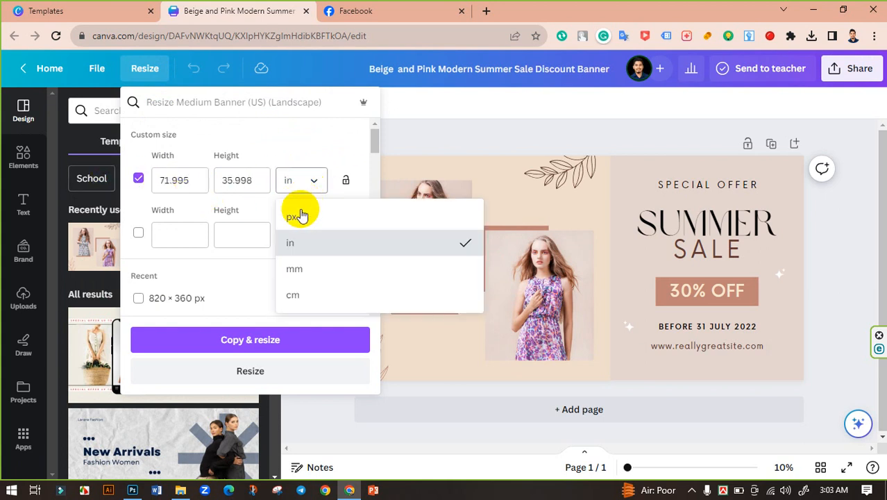
pyautogui.click(299, 216)
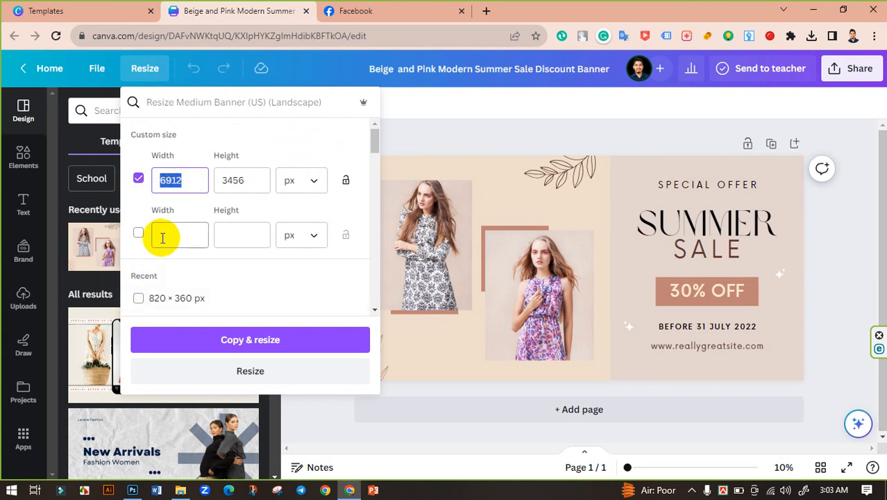
# - Set the custom size to 820 × 360 px and create a resized copy of the banner
pyautogui.write('820')
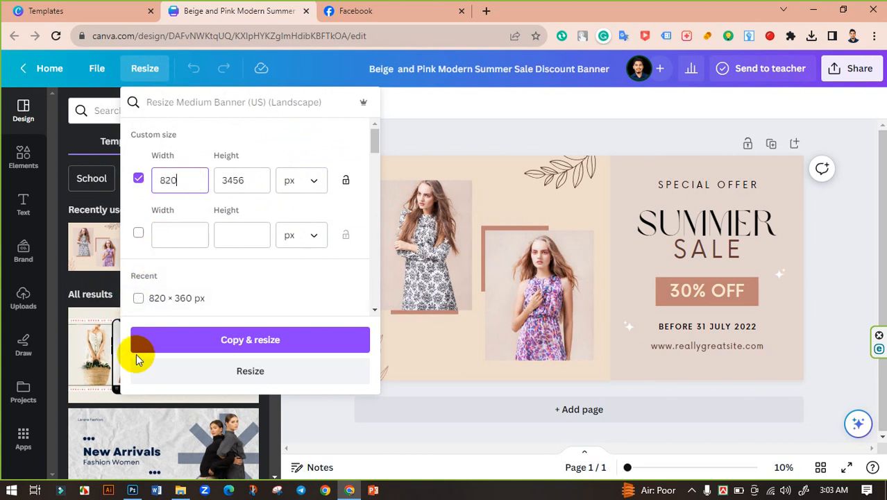
pyautogui.press('Tab')
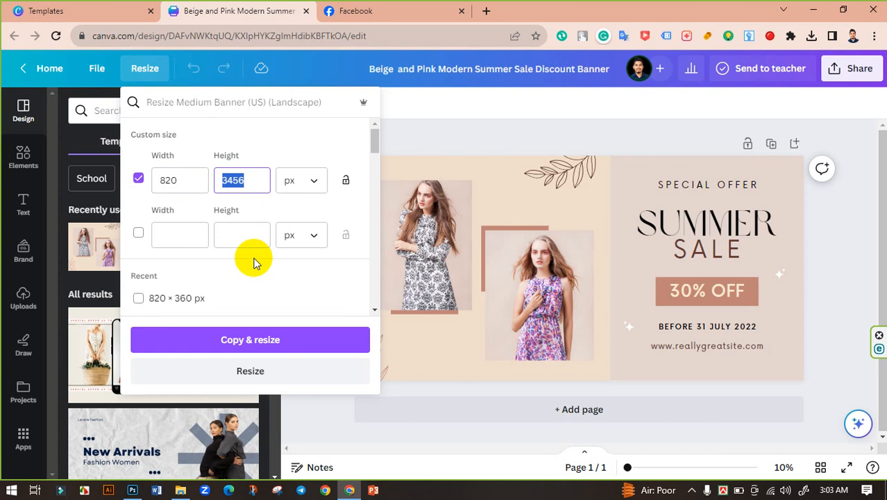
pyautogui.write('360')
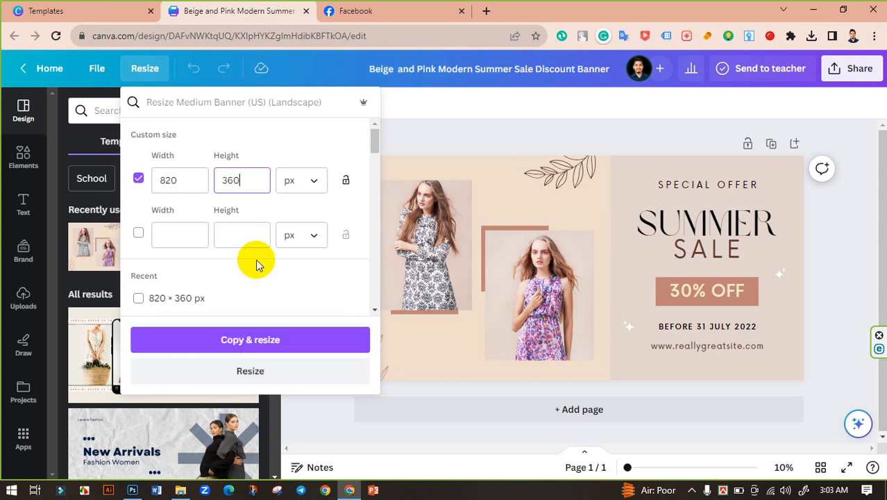
pyautogui.click(261, 345)
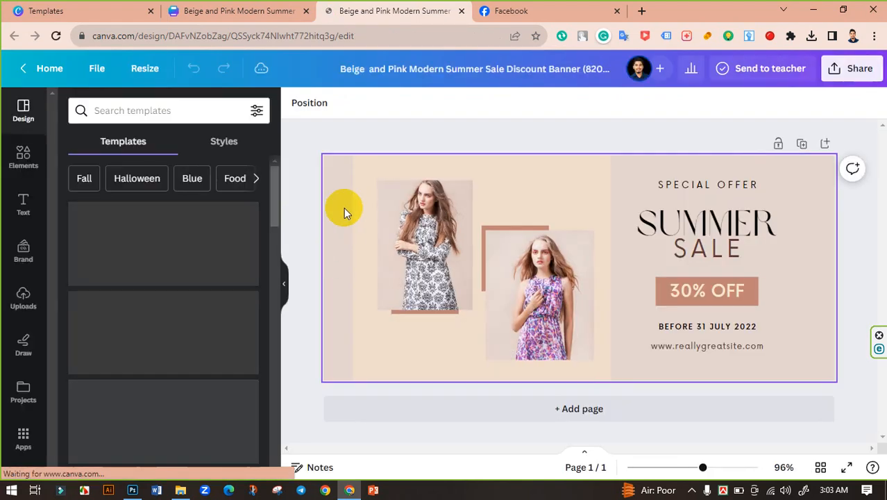
# - Widen the beige panel behind the photos so that it reaches the page's left edge
pyautogui.click(354, 242)
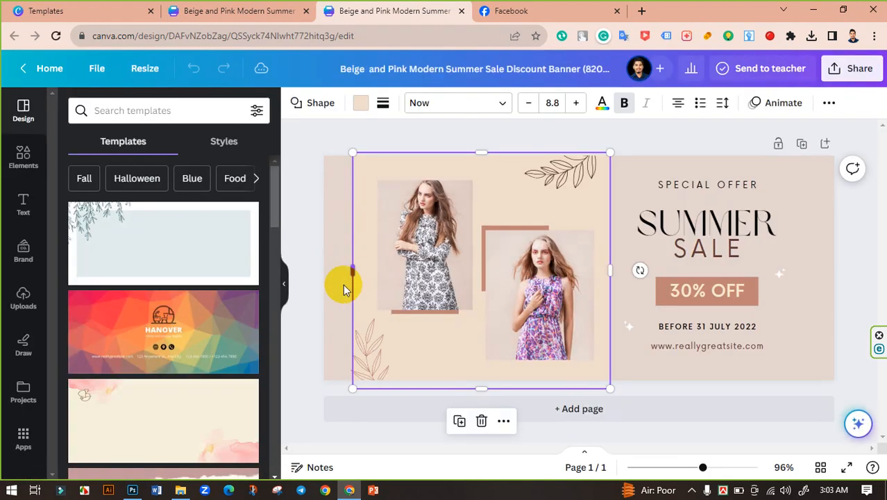
pyautogui.moveTo(353, 267); pyautogui.dragTo(319, 268)
pyautogui.click(798, 236)
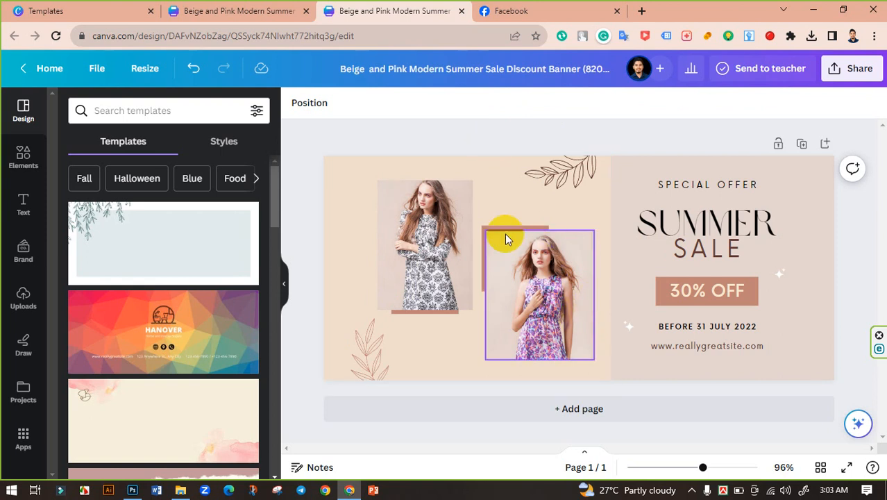
# - Try selecting several banner elements together, including the photos over the beige panel, and undo the panel's accidental moves
pyautogui.click(708, 226)
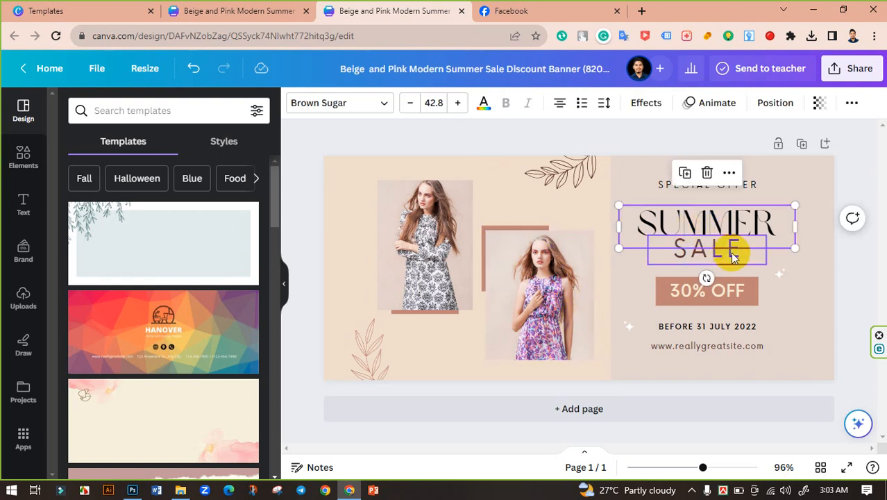
pyautogui.keyDown('shift'); pyautogui.click(730, 252); pyautogui.keyUp('shift')
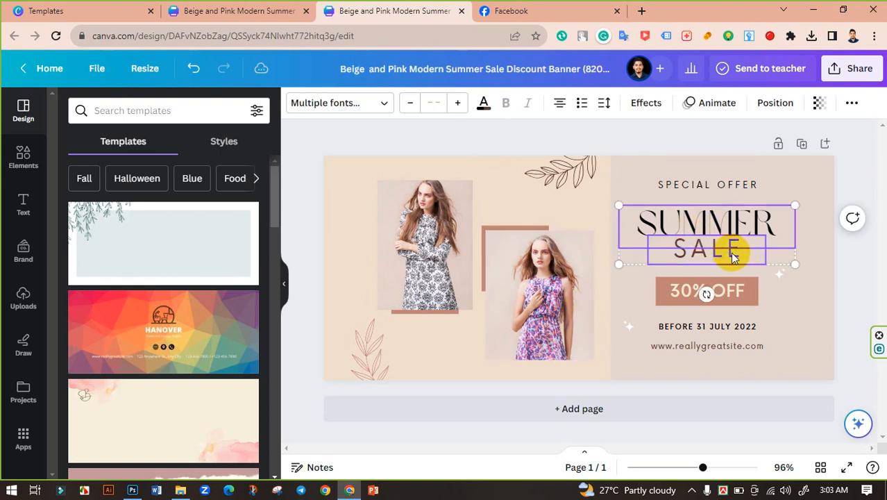
pyautogui.click(497, 278)
pyautogui.click(462, 341)
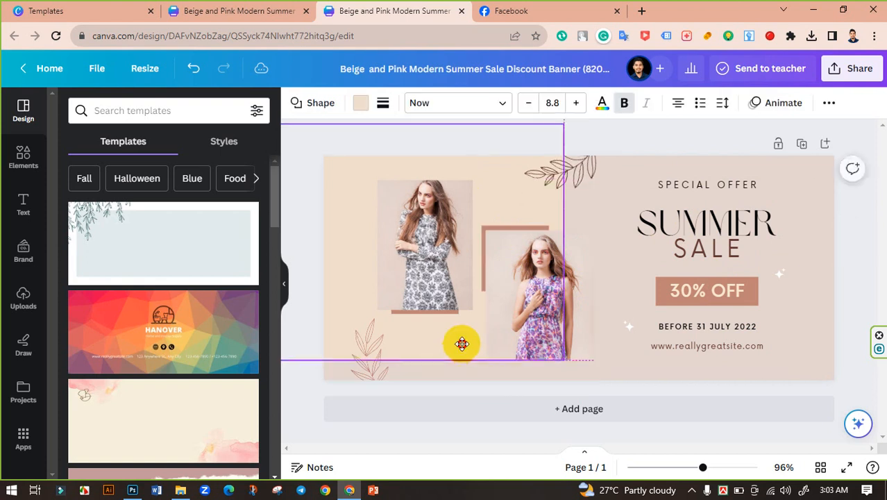
pyautogui.click(306, 174)
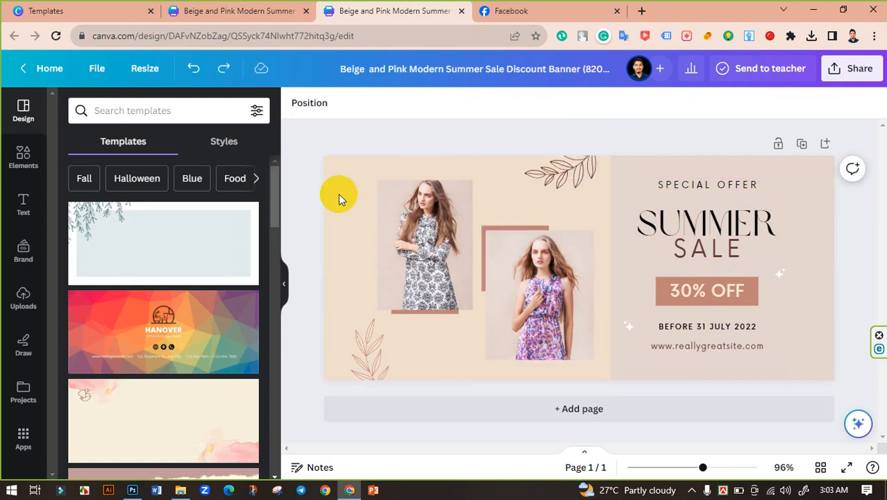
pyautogui.moveTo(367, 181); pyautogui.dragTo(403, 210)
pyautogui.hotkey('ctrl', 'z')
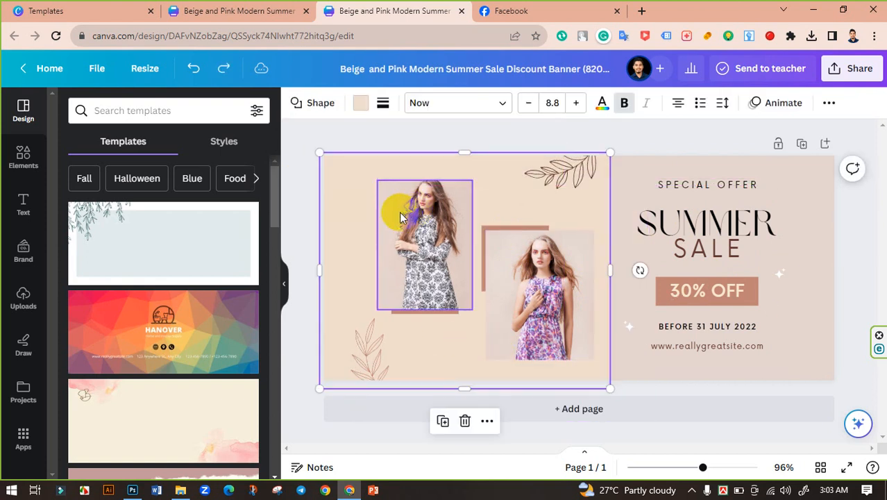
pyautogui.moveTo(341, 184); pyautogui.dragTo(390, 299)
pyautogui.hotkey('ctrl', 'z')
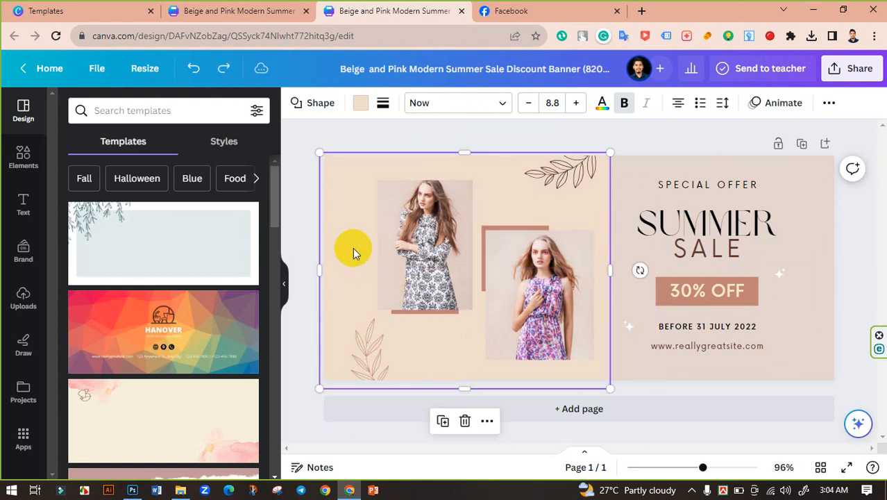
# - Lock the beige panel, and move both photos with their accent frames together toward the sale text
pyautogui.rightClick(352, 250)
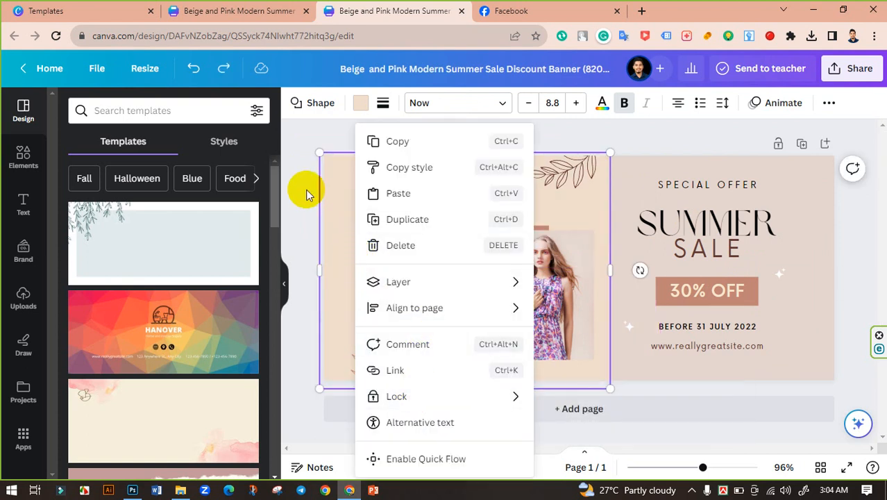
pyautogui.moveTo(406, 393)
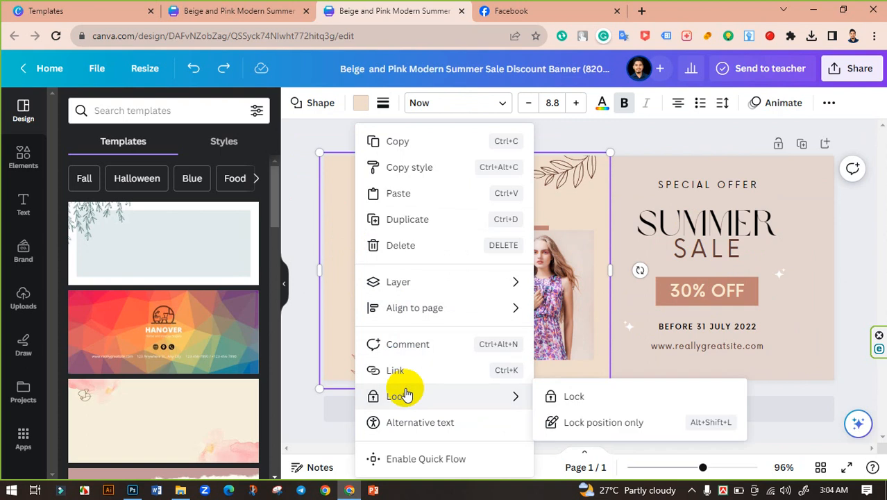
pyautogui.click(560, 404)
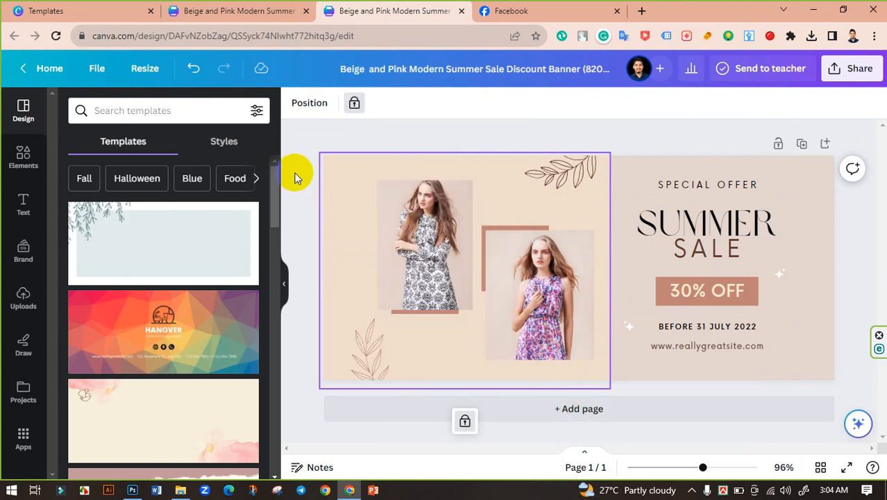
pyautogui.moveTo(361, 182); pyautogui.dragTo(555, 310)
pyautogui.click(311, 203)
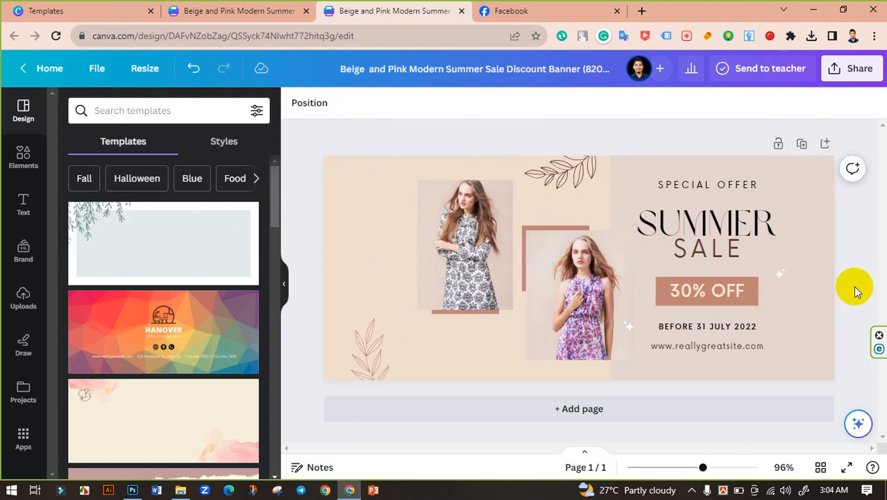
# - Lock the page background behind the sale text
pyautogui.click(715, 290)
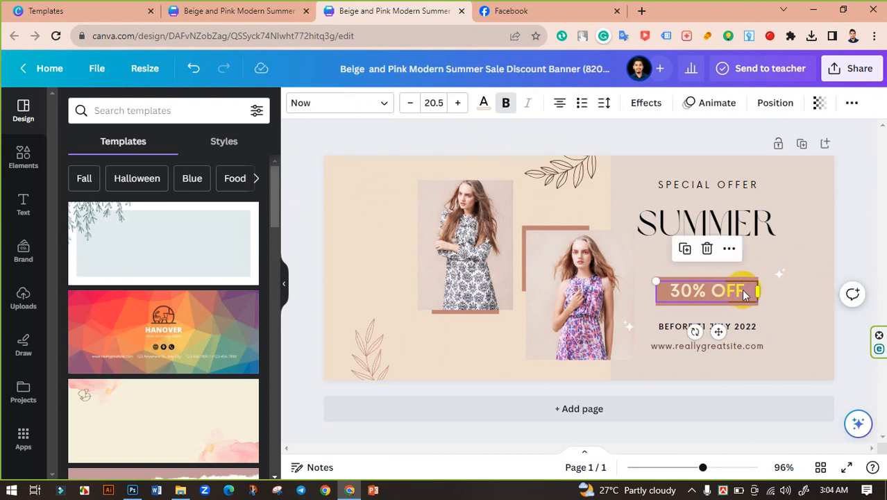
pyautogui.click(784, 291)
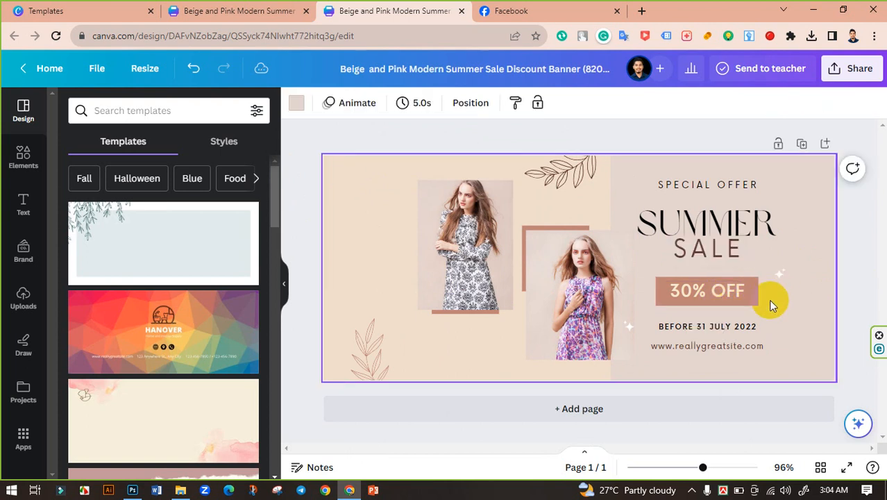
pyautogui.rightClick(767, 299)
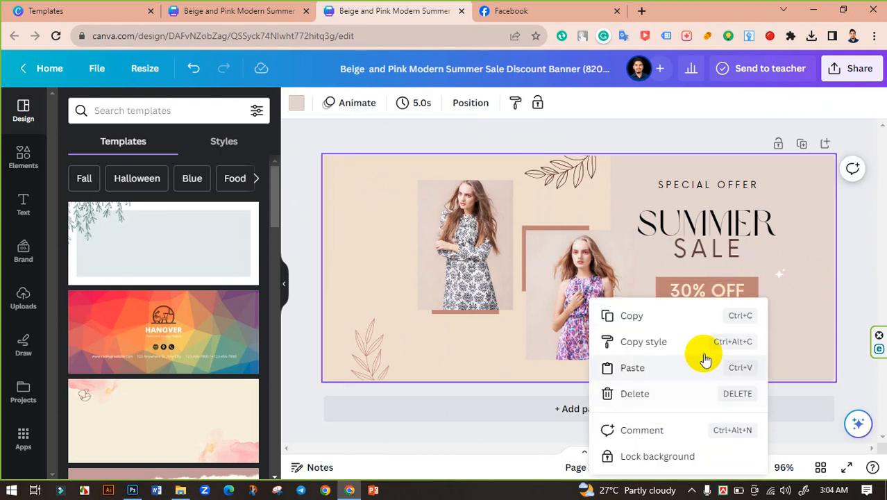
pyautogui.click(675, 455)
pyautogui.click(847, 266)
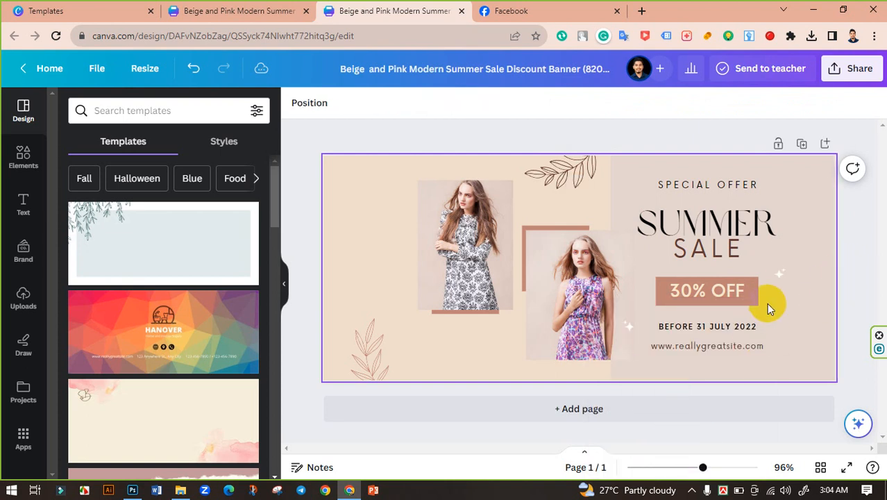
# - Move the 30% OFF label with its box beneath the left photo, and place the website line directly under it
pyautogui.click(699, 295)
pyautogui.moveTo(678, 291); pyautogui.dragTo(503, 333)
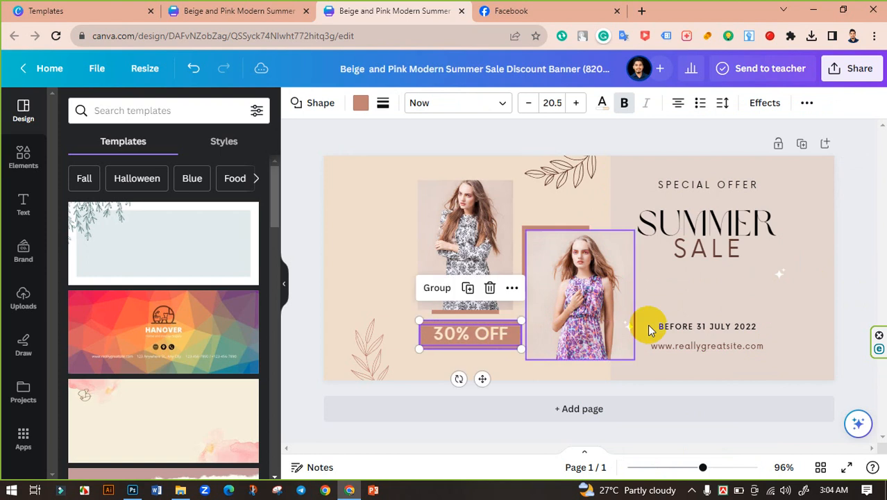
pyautogui.click(848, 276)
pyautogui.moveTo(729, 349); pyautogui.dragTo(484, 356)
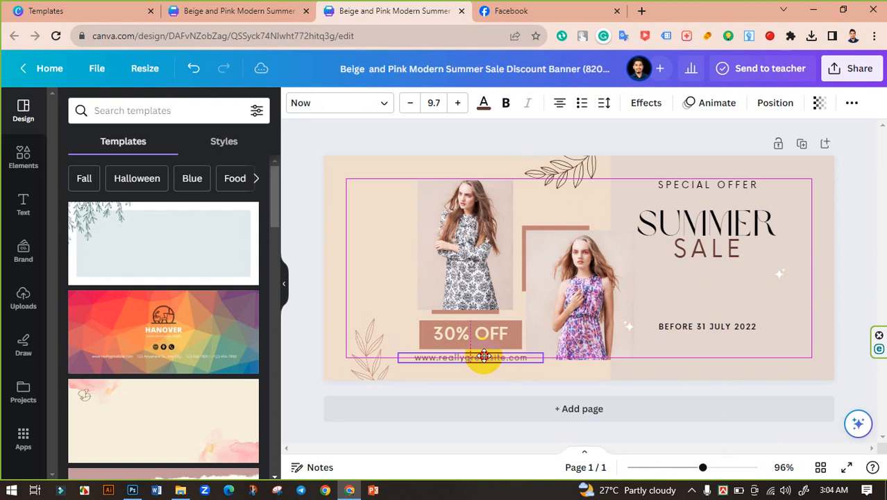
# - Nudge the website line closer beneath the 30% OFF label, and move SPECIAL OFFER, SUMMER and SALE to the beige panel's lower left
pyautogui.moveTo(483, 356); pyautogui.dragTo(481, 353)
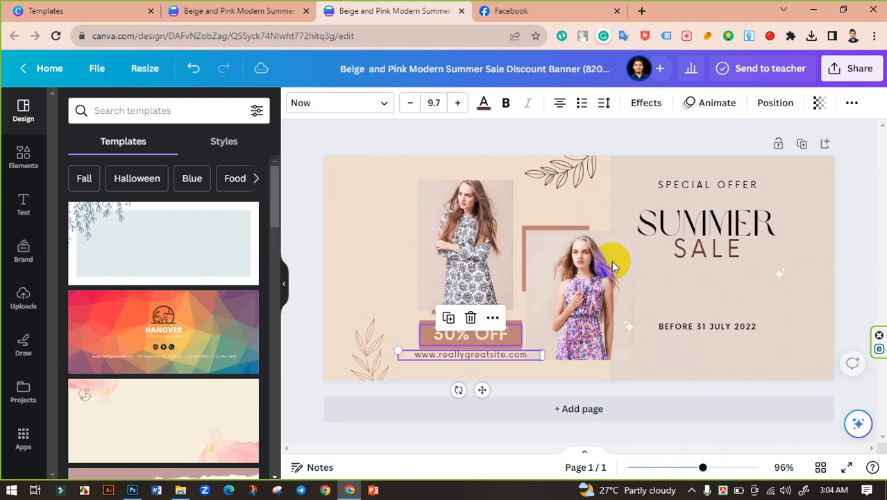
pyautogui.click(707, 239)
pyautogui.moveTo(722, 256); pyautogui.dragTo(401, 375)
pyautogui.moveTo(715, 202); pyautogui.dragTo(373, 309)
pyautogui.click(408, 188)
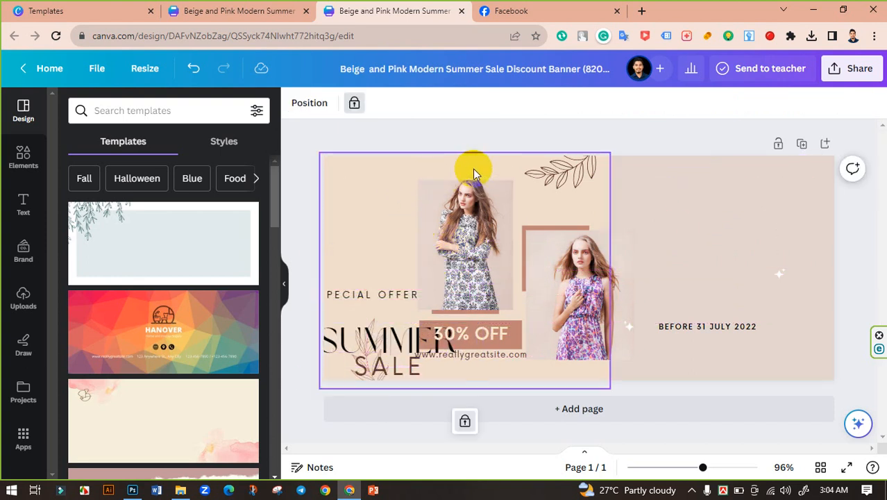
# - Duplicate the left photo together with its accent bar, and place the copy at the same height above the date line
pyautogui.moveTo(475, 169); pyautogui.dragTo(474, 312)
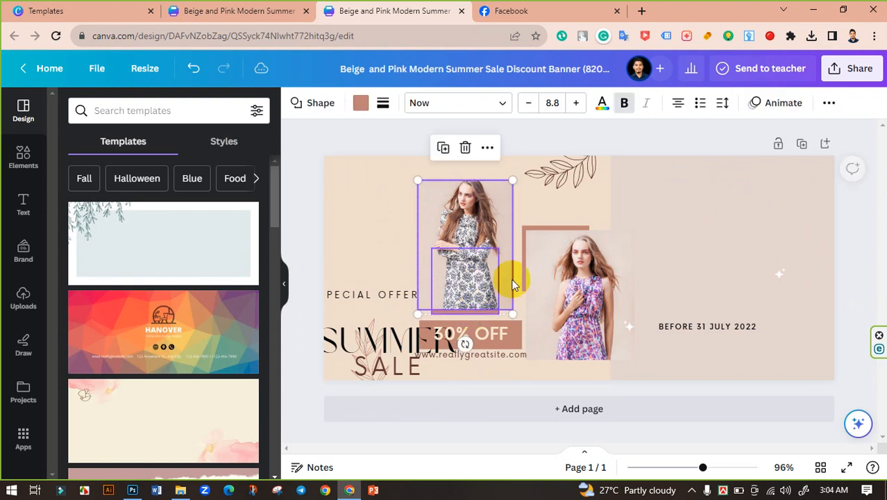
pyautogui.moveTo(465, 248); pyautogui.dragTo(685, 254)
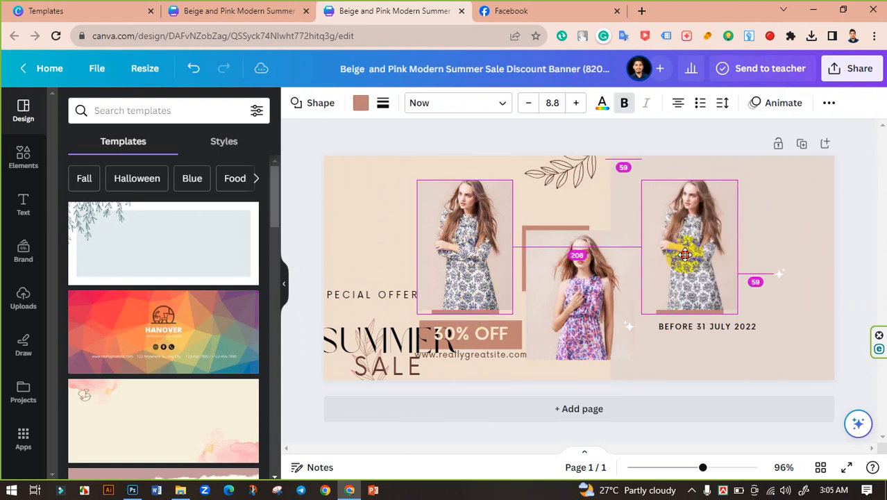
pyautogui.moveTo(687, 253); pyautogui.dragTo(687, 254)
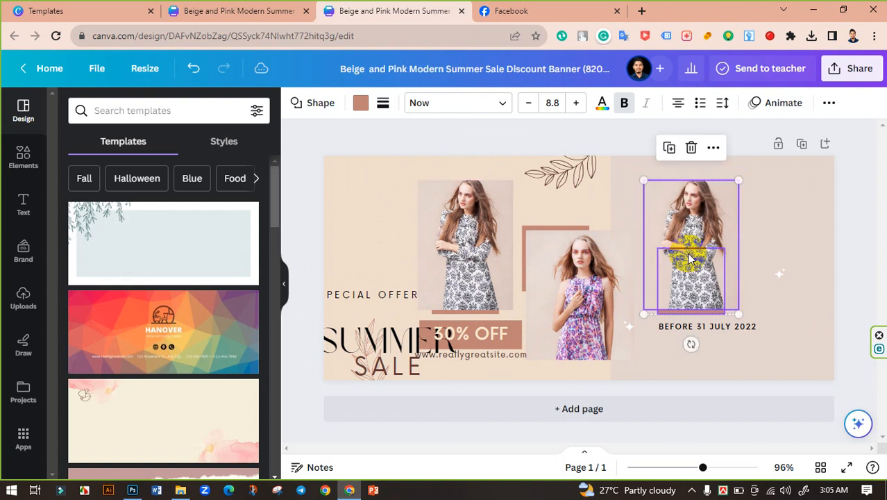
pyautogui.click(848, 225)
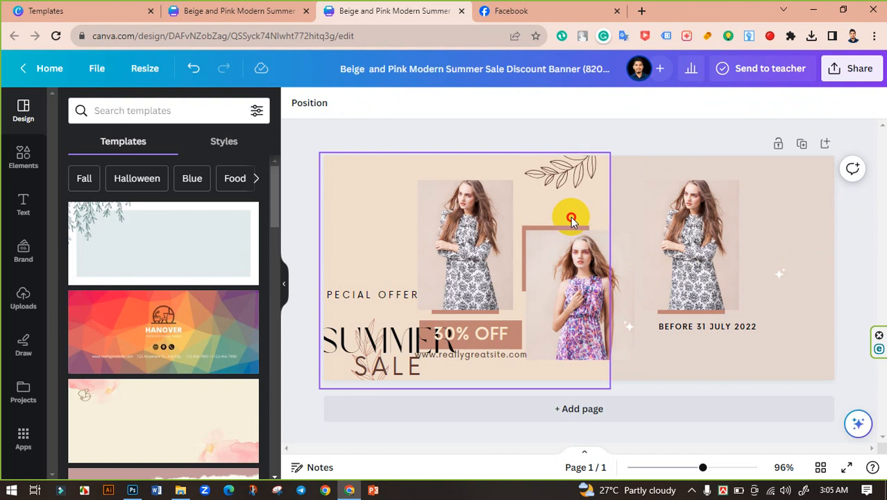
# - Shift the middle photo with its accent frame slightly right, and move the upper leaf drawing to the banner's upper-right corner
pyautogui.click(575, 278)
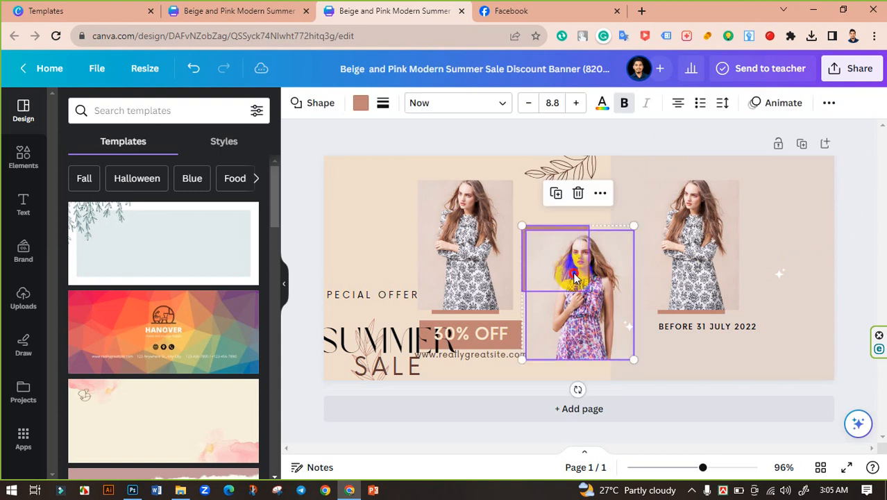
pyautogui.moveTo(575, 277); pyautogui.dragTo(580, 277)
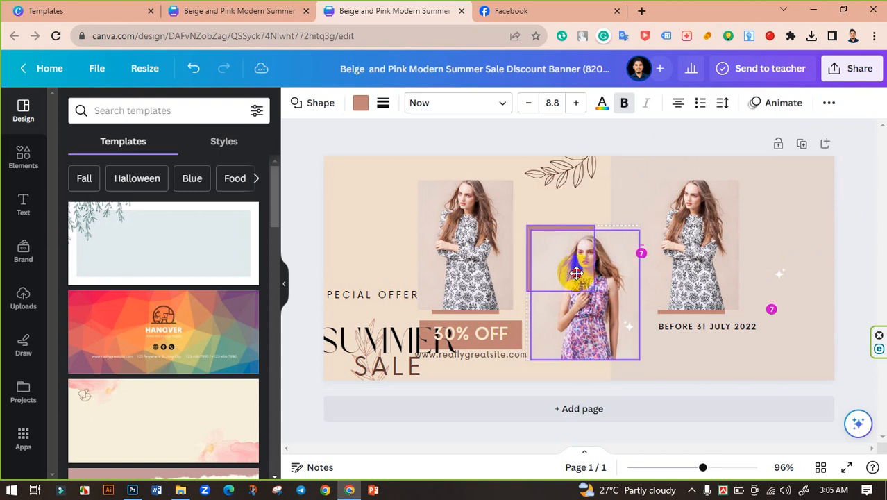
pyautogui.click(848, 215)
pyautogui.click(580, 177)
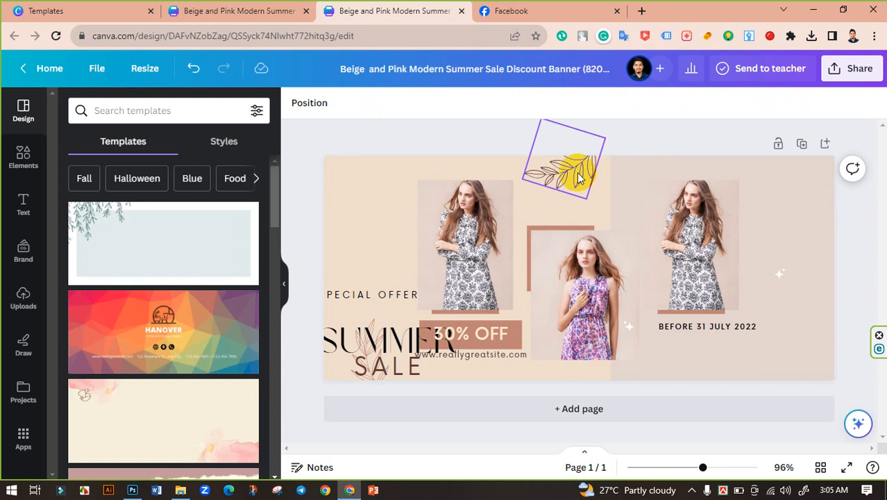
pyautogui.moveTo(578, 178); pyautogui.dragTo(777, 186)
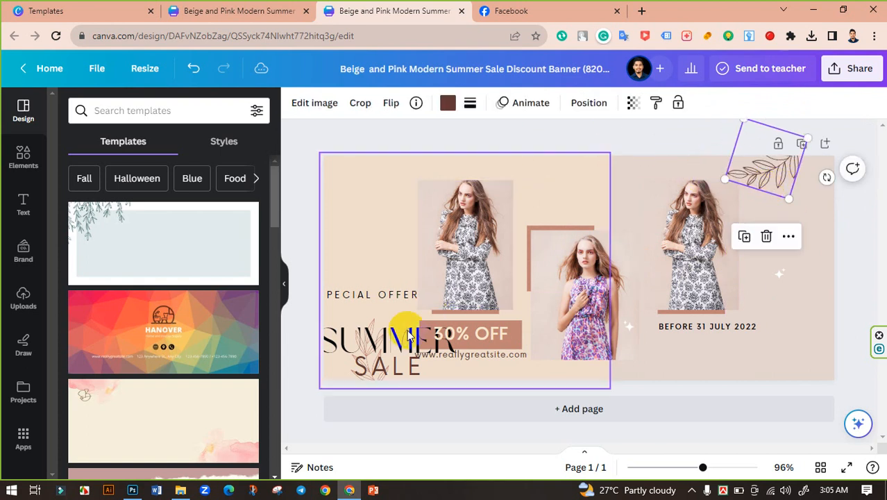
# - Place SUMMER above the middle photo with SALE directly below it, scaling them down to font sizes of about 33.9 and 24.5
pyautogui.moveTo(381, 345); pyautogui.dragTo(585, 195)
pyautogui.moveTo(683, 170); pyautogui.dragTo(625, 189)
pyautogui.click(376, 370)
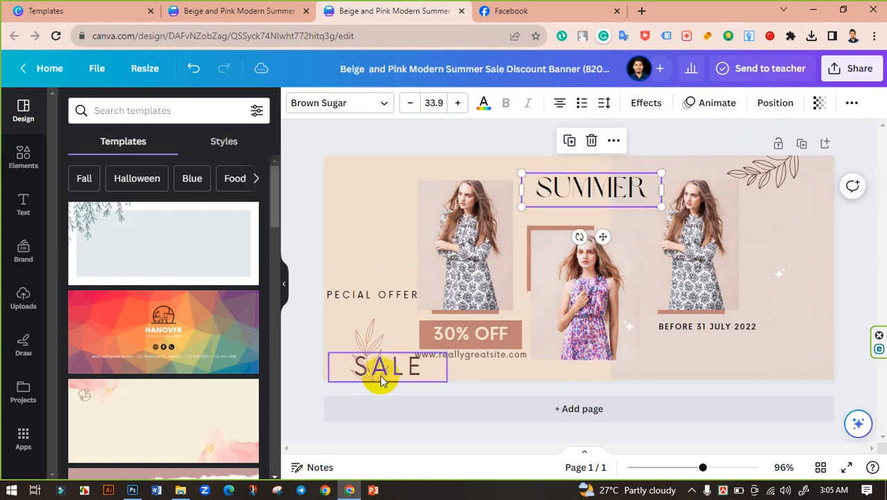
pyautogui.moveTo(377, 369); pyautogui.dragTo(580, 214)
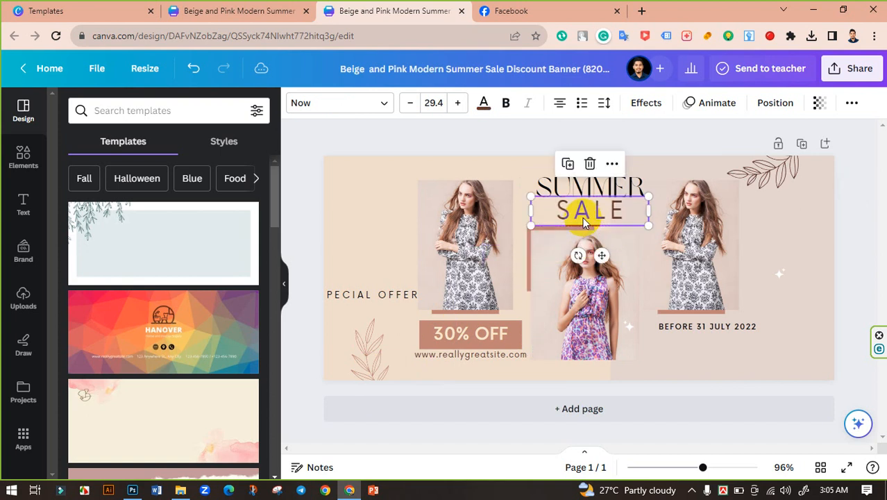
pyautogui.moveTo(645, 227); pyautogui.dragTo(639, 225)
pyautogui.click(531, 143)
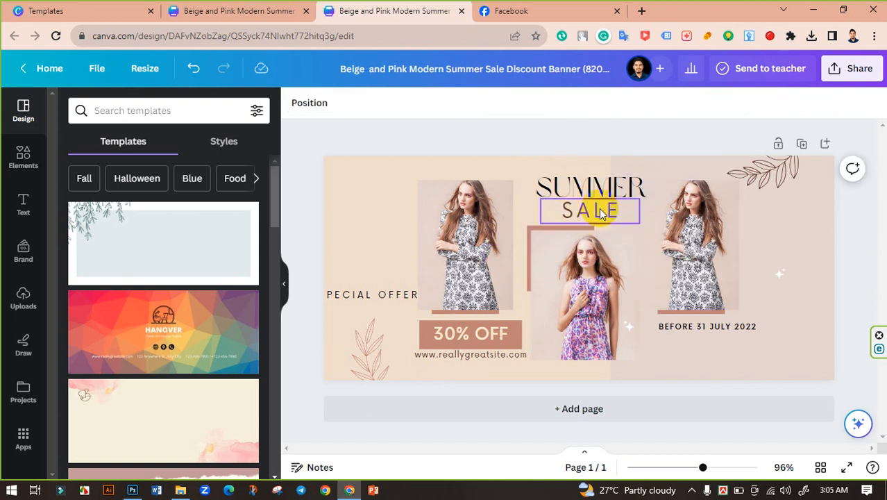
# - Align the SUMMER and SALE texts to each other on their horizontal centers
pyautogui.click(601, 213)
pyautogui.keyDown('shift'); pyautogui.click(590, 186); pyautogui.keyUp('shift')
pyautogui.click(784, 104)
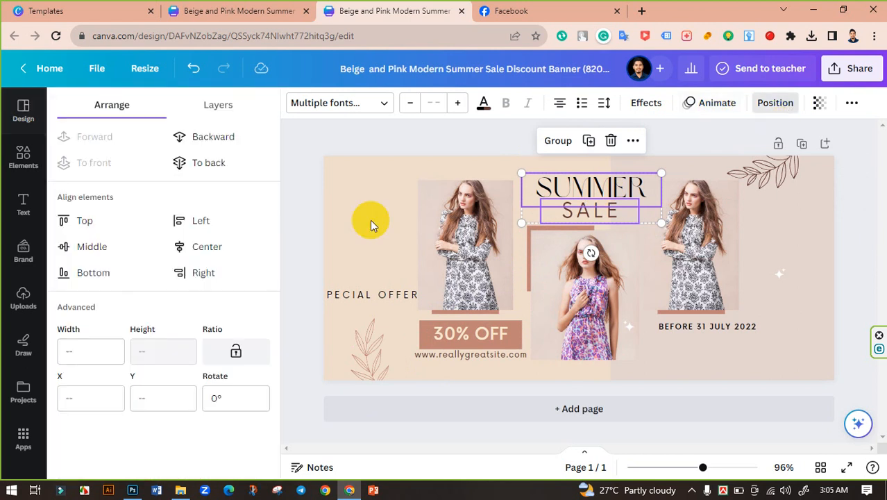
pyautogui.click(208, 246)
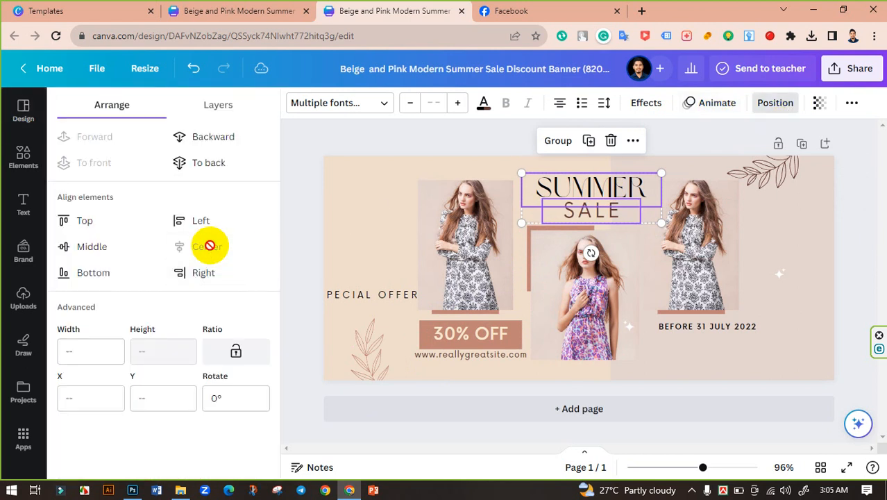
pyautogui.click(505, 139)
# - Center the SUMMER text and the SALE text individually on the page horizontally
pyautogui.click(583, 186)
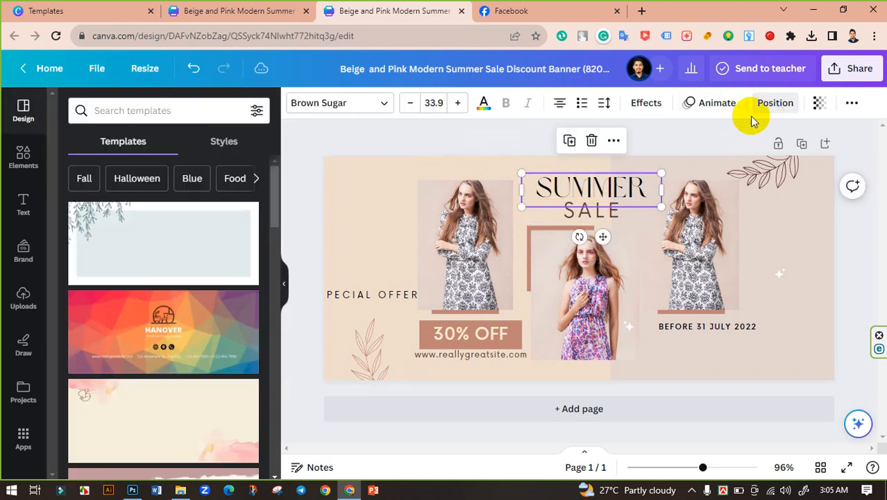
pyautogui.click(775, 103)
pyautogui.click(206, 246)
pyautogui.click(591, 210)
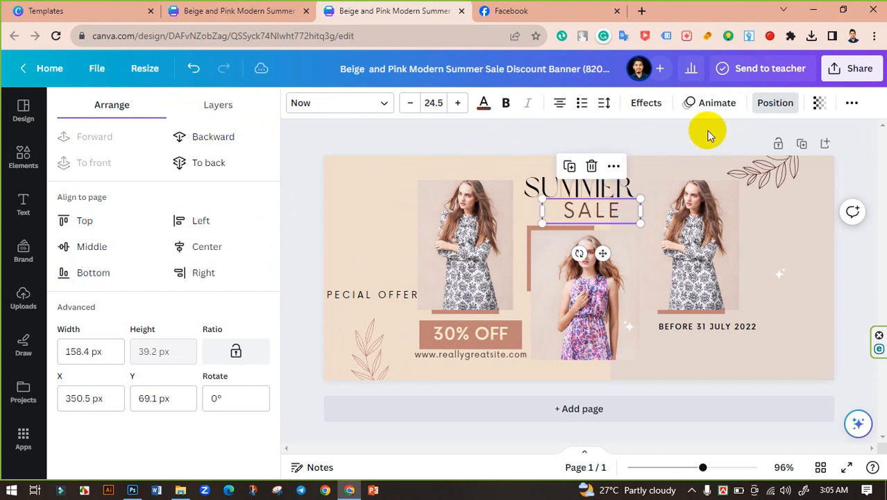
pyautogui.click(223, 244)
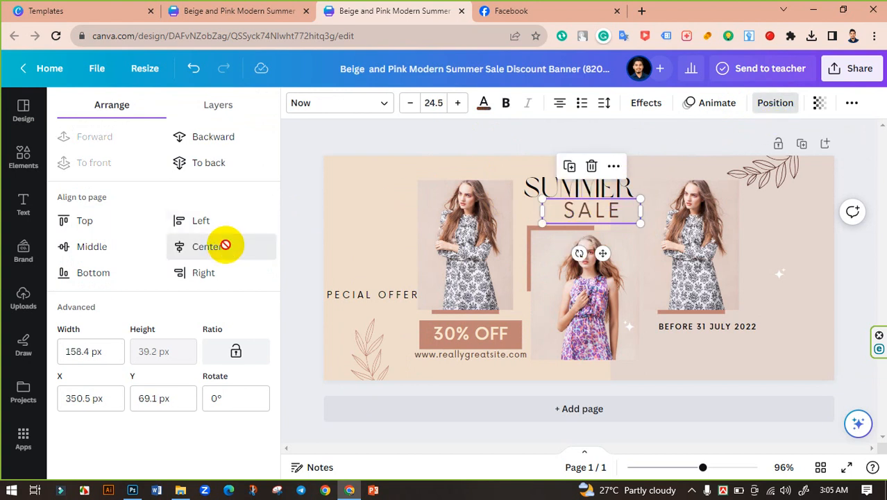
pyautogui.click(439, 142)
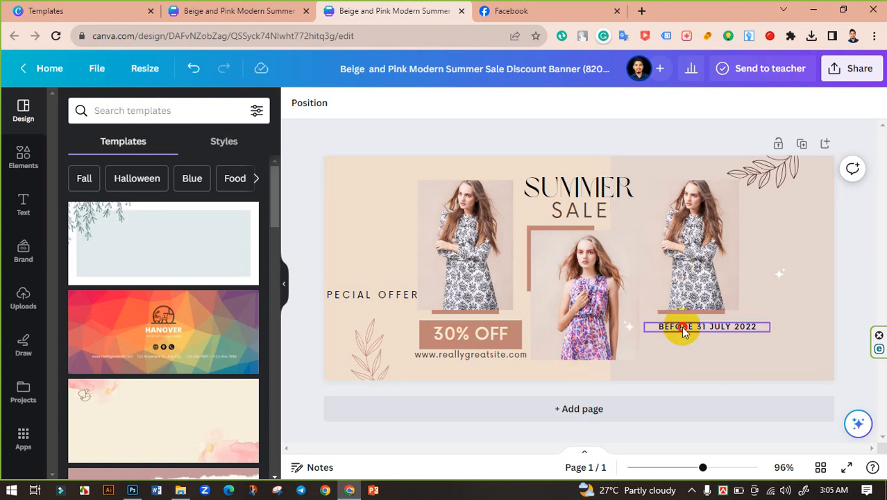
# - Move SPECIAL OFFER beneath the right photo, and place the BEFORE 31 JULY 2022 line directly under it
pyautogui.moveTo(680, 326); pyautogui.dragTo(668, 324)
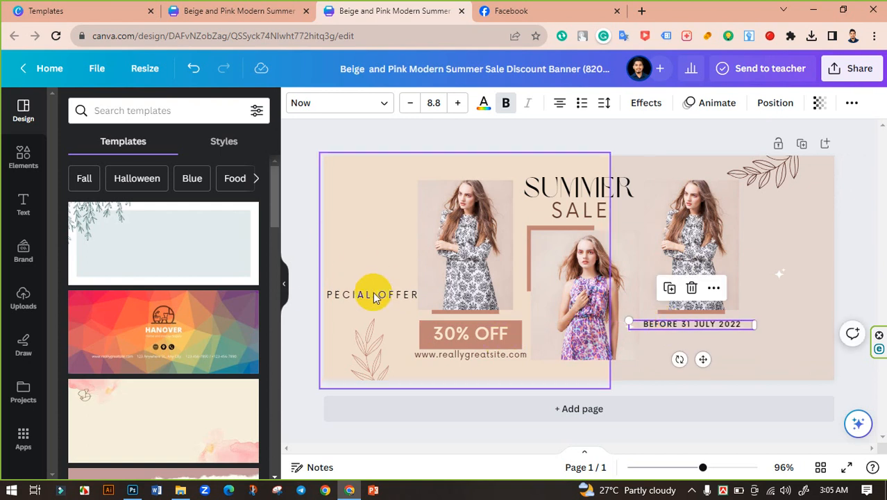
pyautogui.moveTo(375, 298); pyautogui.dragTo(711, 349)
pyautogui.moveTo(662, 323); pyautogui.dragTo(708, 338)
# - Select SPECIAL OFFER and the date line together and align them on their horizontal centers
pyautogui.keyDown('shift'); pyautogui.click(705, 326); pyautogui.keyUp('shift')
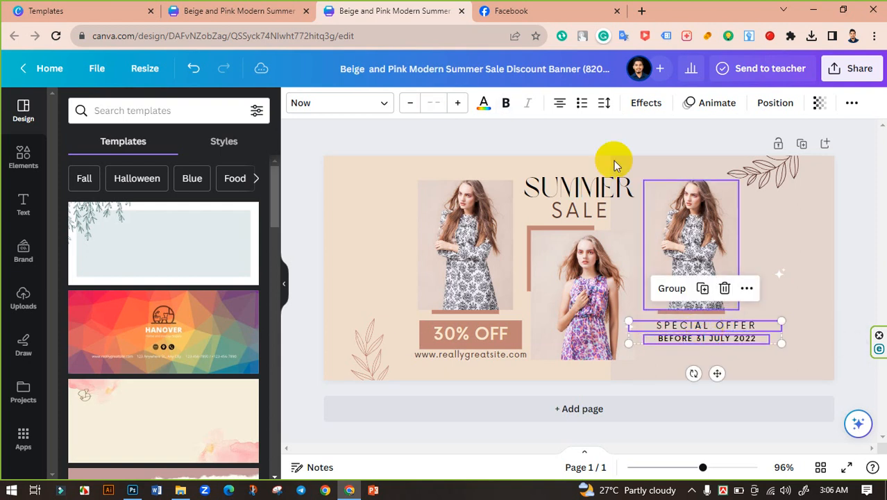
pyautogui.click(771, 105)
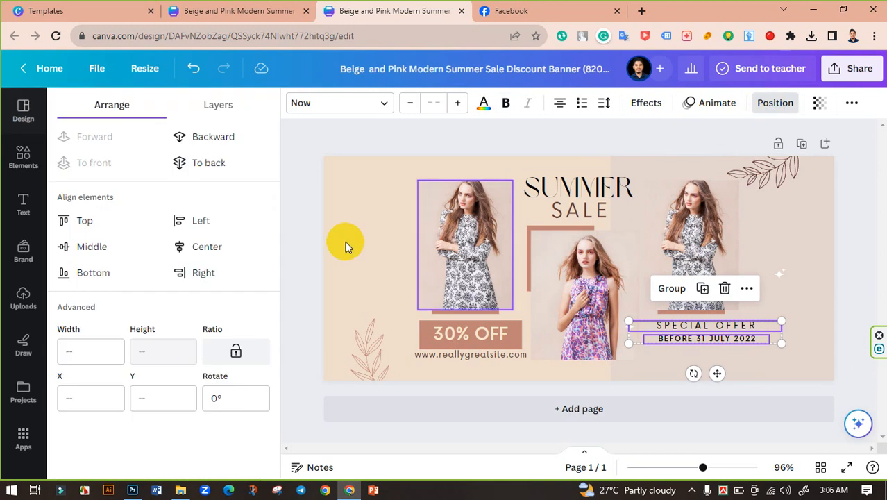
pyautogui.click(217, 246)
pyautogui.click(302, 254)
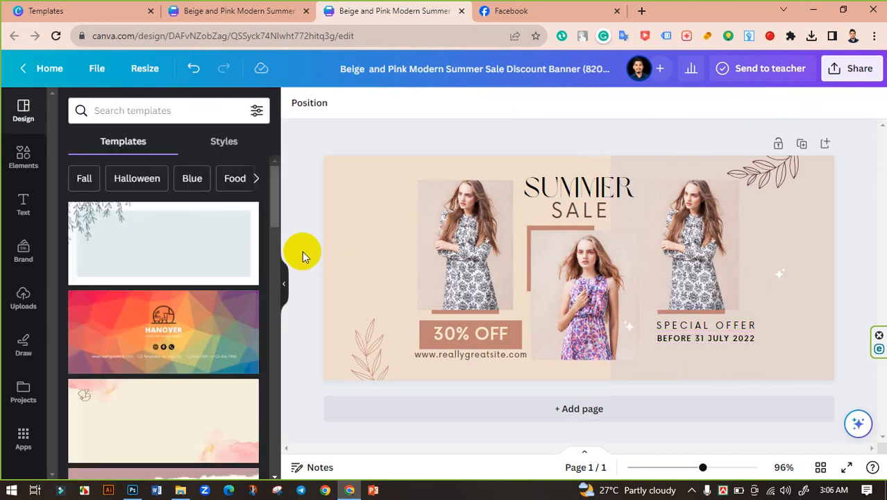
# - Shift SPECIAL OFFER and the date line slightly left together, and nudge the date line closer to the text above it
pyautogui.click(728, 340)
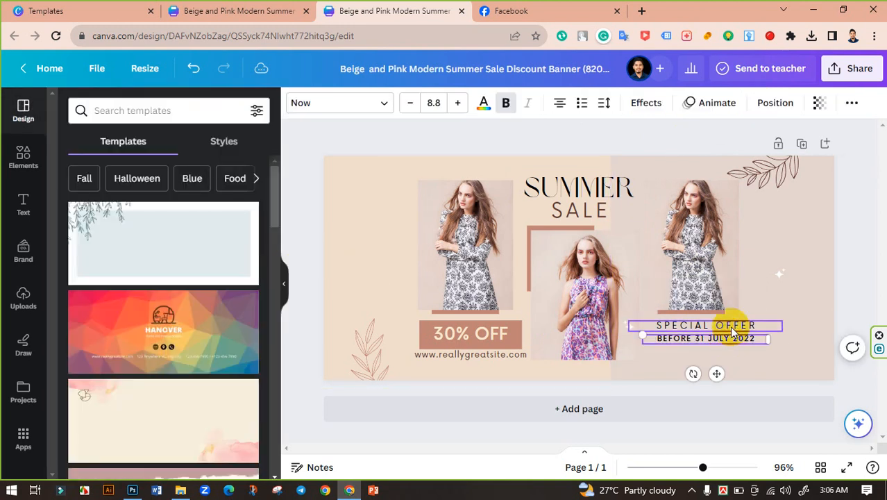
pyautogui.keyDown('shift'); pyautogui.click(736, 324); pyautogui.keyUp('shift')
pyautogui.moveTo(735, 324); pyautogui.dragTo(734, 325)
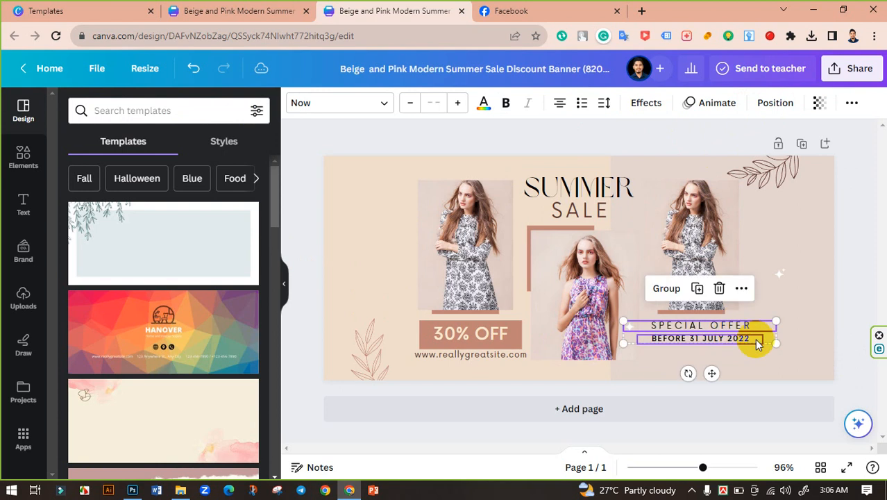
pyautogui.click(305, 250)
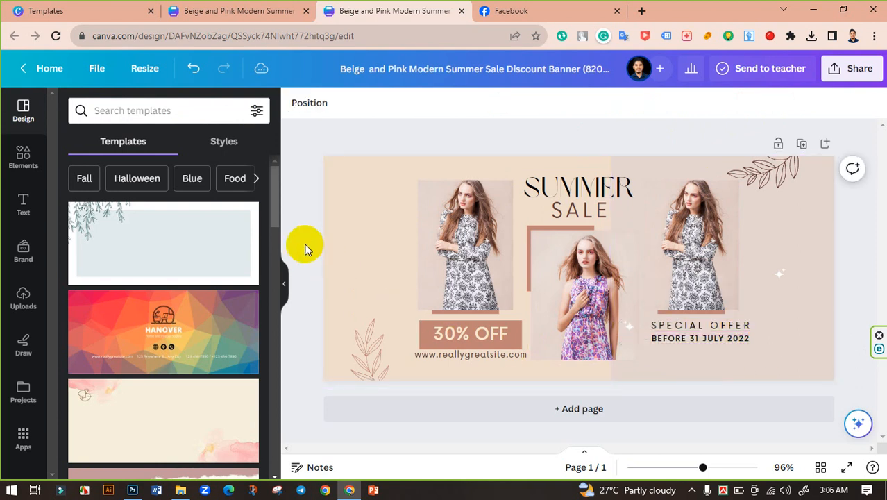
pyautogui.click(733, 340)
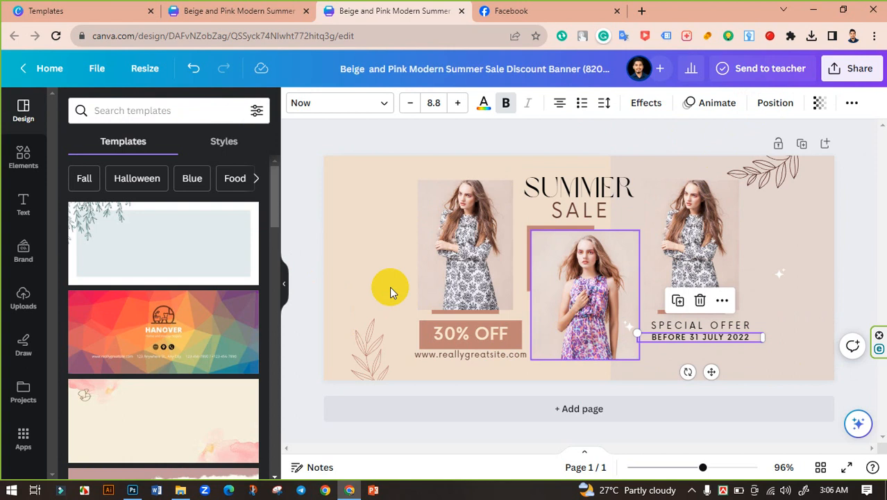
pyautogui.click(302, 227)
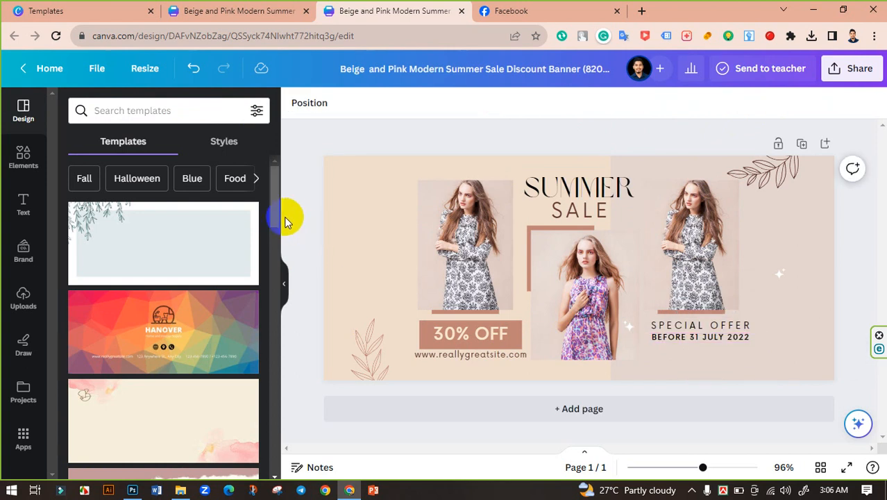
# - Delete the model photos from the left, middle and right frames, keeping the empty image frames in place
pyautogui.click(500, 252)
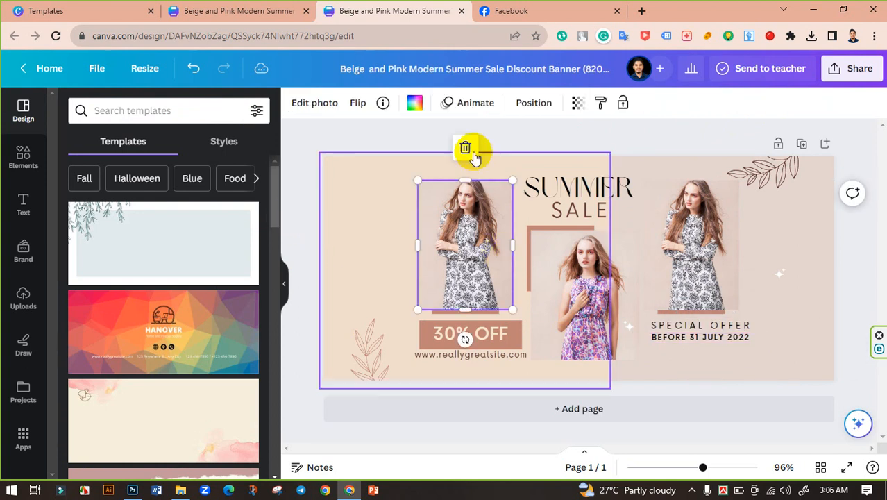
pyautogui.click(465, 151)
pyautogui.click(455, 181)
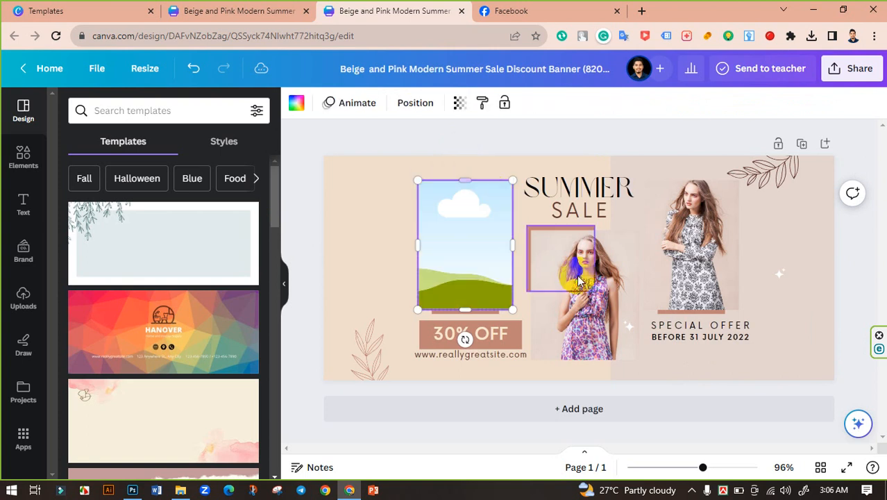
pyautogui.click(590, 236)
pyautogui.click(585, 197)
pyautogui.click(585, 232)
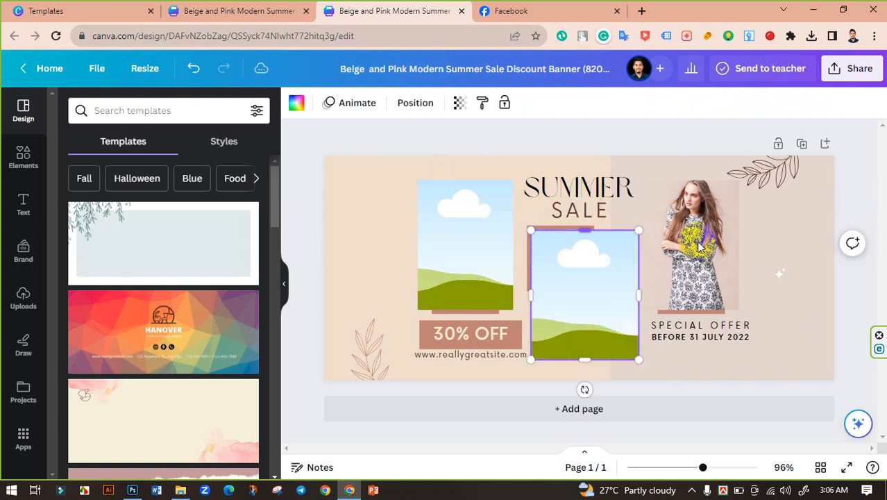
pyautogui.click(680, 192)
pyautogui.click(691, 147)
pyautogui.click(667, 182)
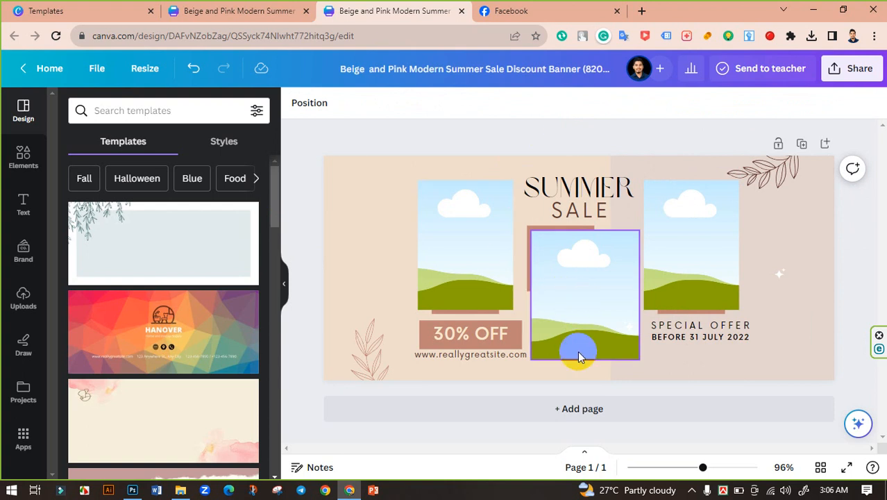
# - Select the middle image frame with its accent frame and shift both slightly left beneath the SUMMER SALE text
pyautogui.moveTo(580, 369); pyautogui.dragTo(539, 236)
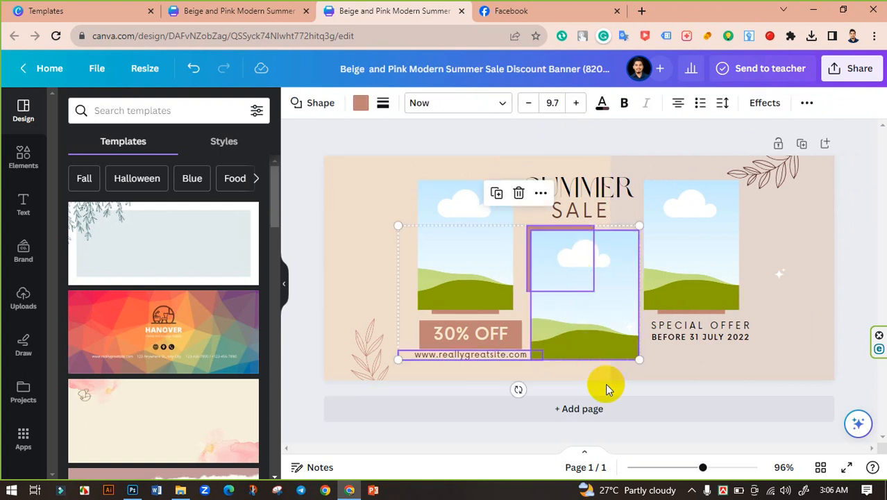
pyautogui.moveTo(604, 362); pyautogui.dragTo(589, 271)
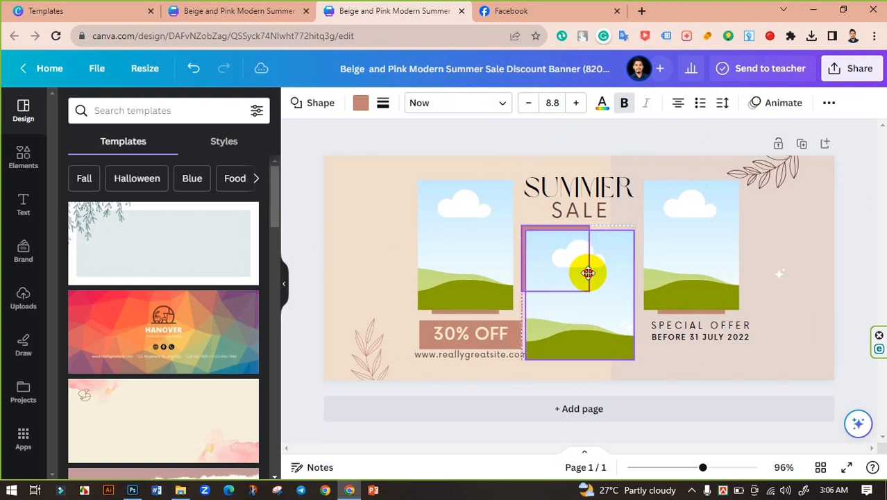
pyautogui.click(477, 128)
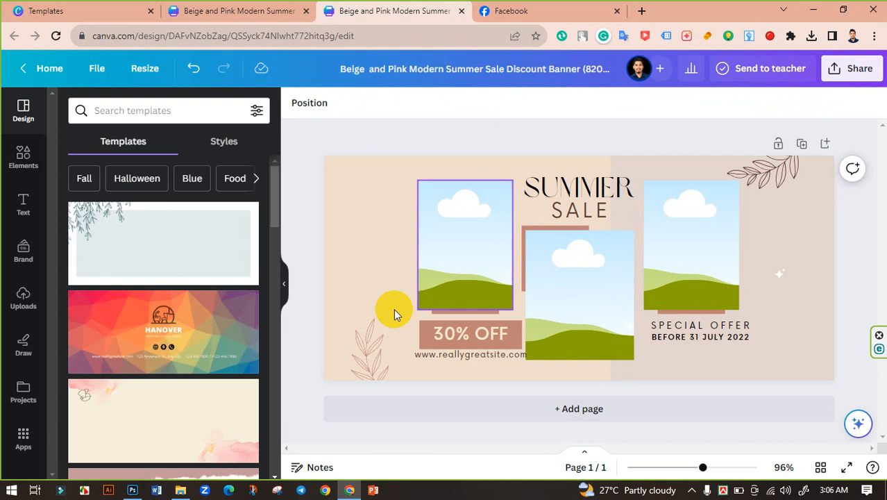
# - Select the 30% OFF badge and the website line together and shift both slightly left beneath the left frame
pyautogui.click(470, 357)
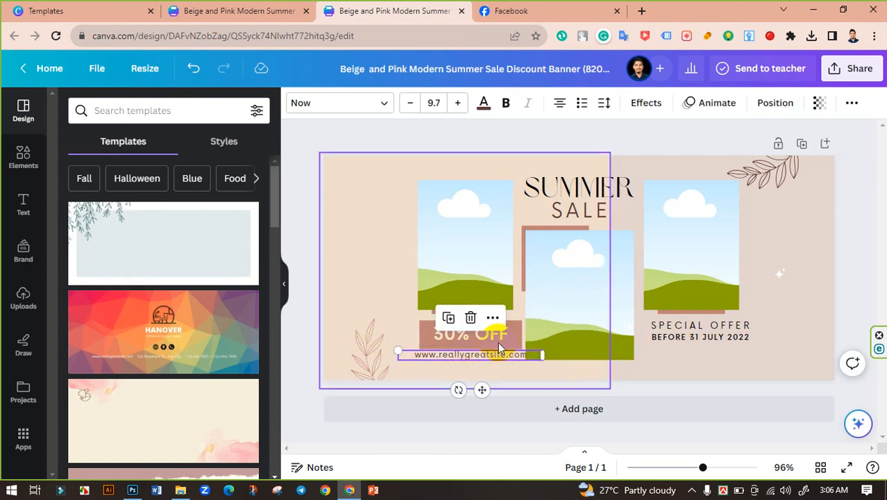
pyautogui.click(408, 337)
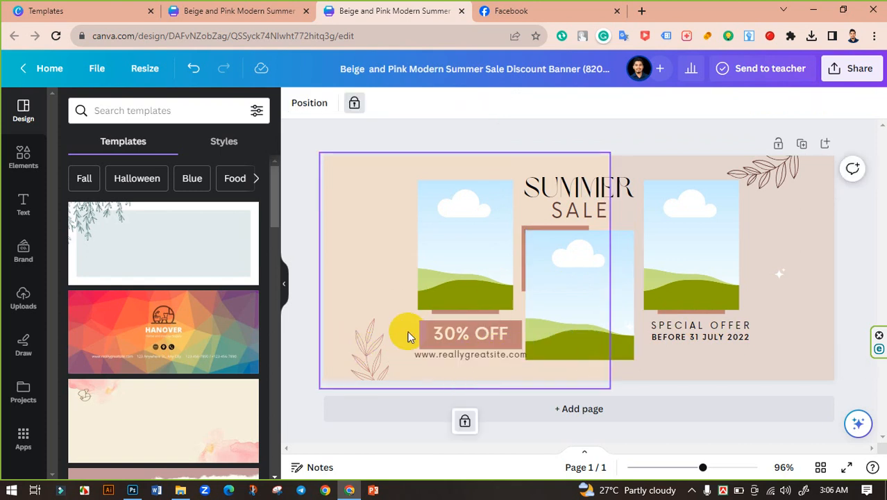
pyautogui.click(498, 341)
pyautogui.moveTo(499, 341); pyautogui.dragTo(491, 338)
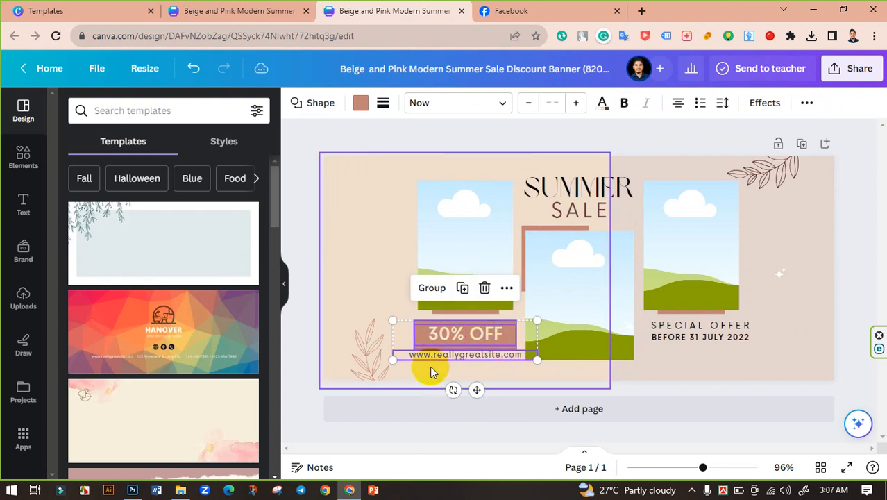
pyautogui.click(368, 299)
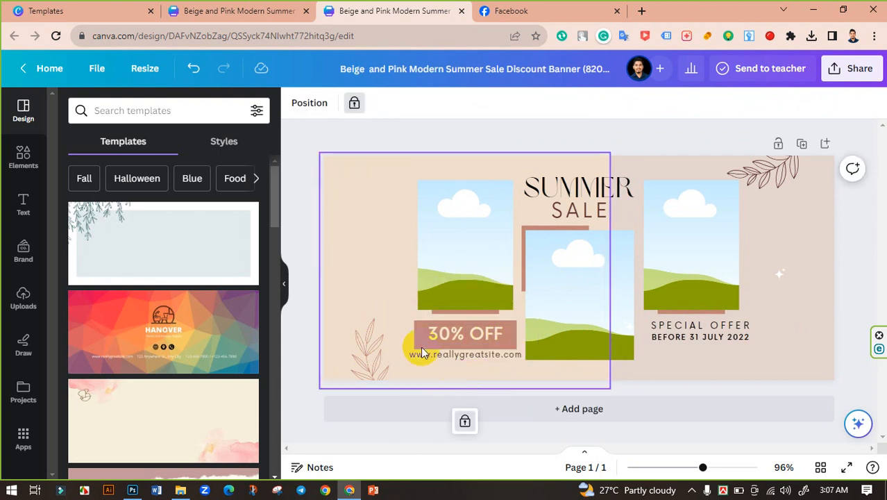
pyautogui.click(308, 219)
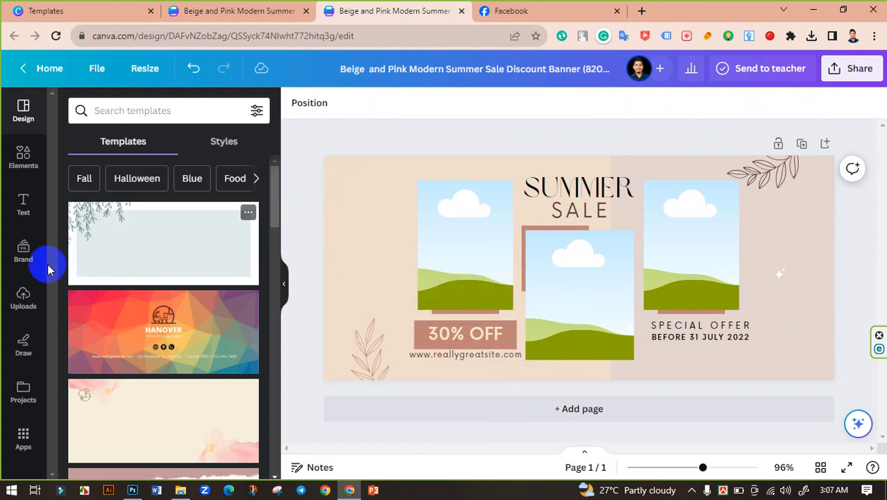
# - Upload the model photos 1 (1).jpg, 1 (2).jpg and 1 (8).jpg from the Downloads folder
pyautogui.click(20, 297)
pyautogui.click(158, 154)
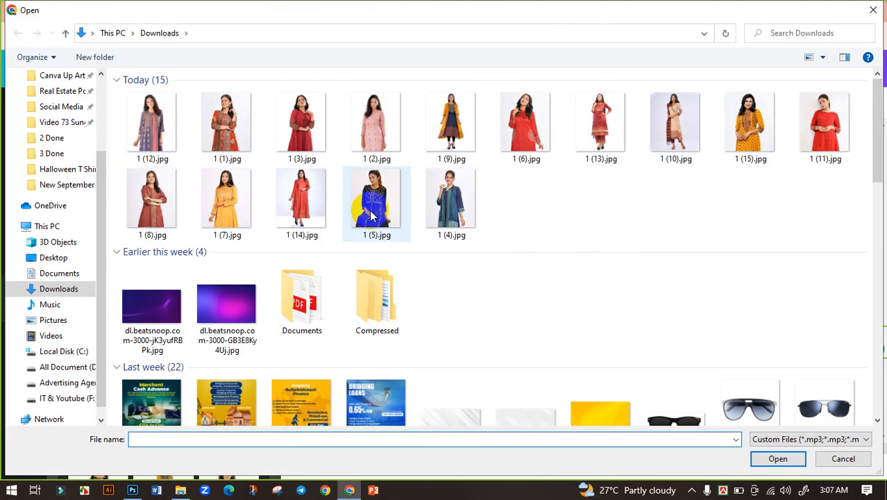
pyautogui.click(375, 150)
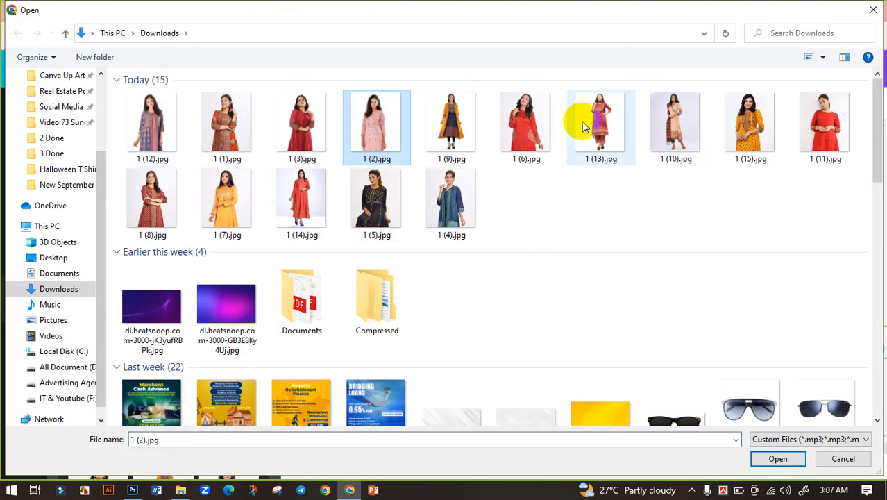
pyautogui.keyDown('ctrl'); pyautogui.click(746, 141); pyautogui.keyUp('ctrl')
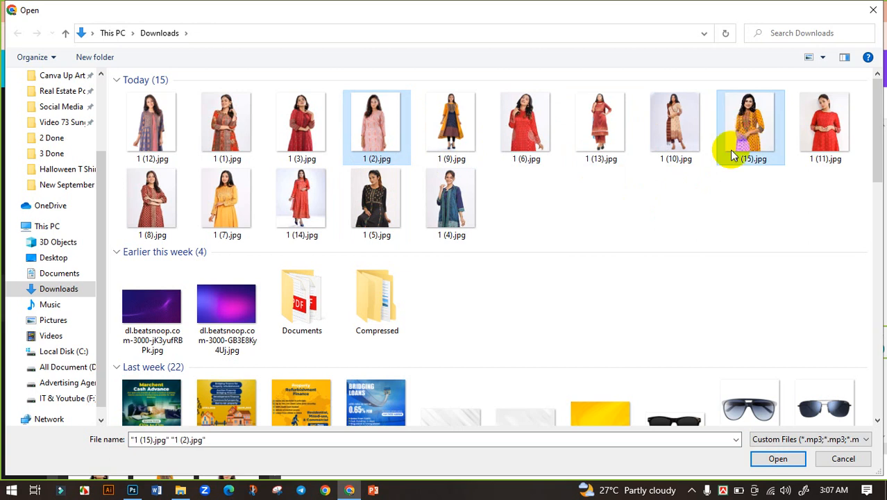
pyautogui.click(350, 117)
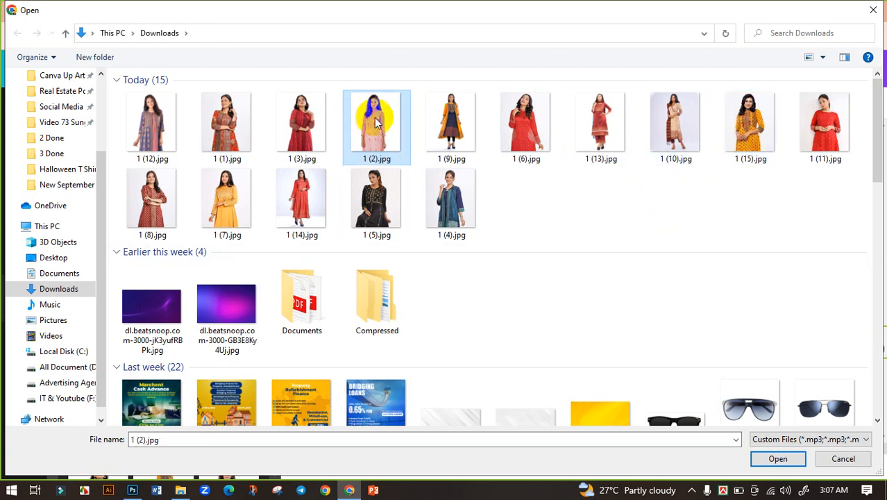
pyautogui.keyDown('ctrl'); pyautogui.click(159, 202); pyautogui.keyUp('ctrl')
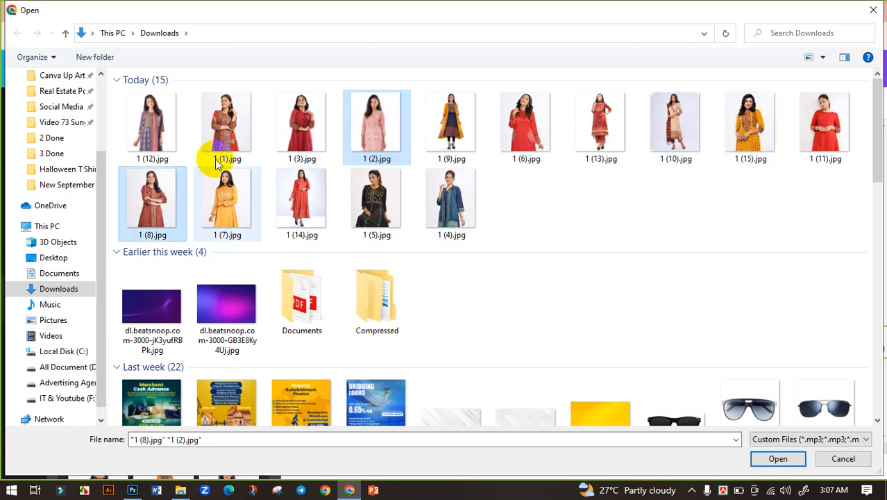
pyautogui.keyDown('ctrl'); pyautogui.click(241, 124); pyautogui.keyUp('ctrl')
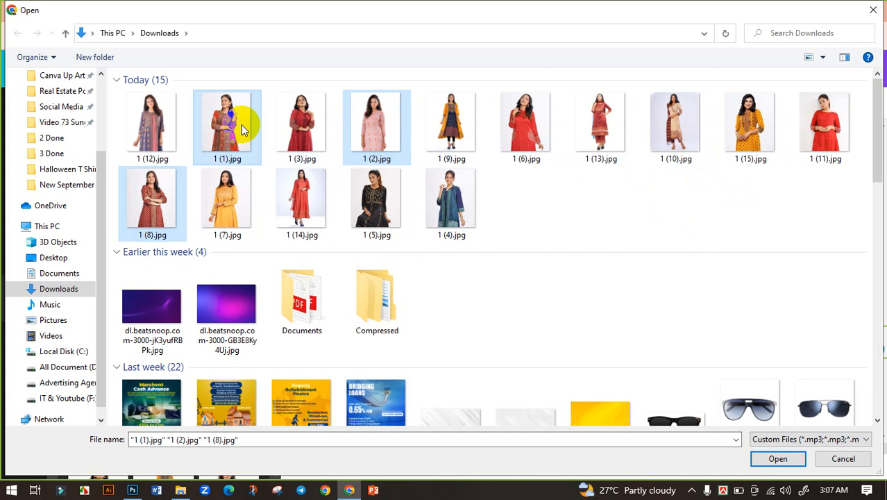
pyautogui.click(777, 458)
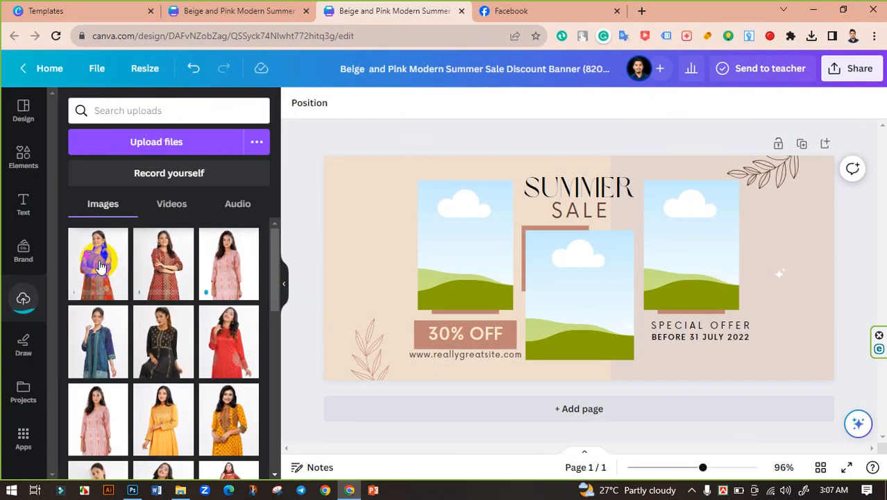
# - Fill the middle frame with the pink dress photo, the left with the dark red dress and the right with the orange-red dress
pyautogui.moveTo(234, 267); pyautogui.dragTo(576, 309)
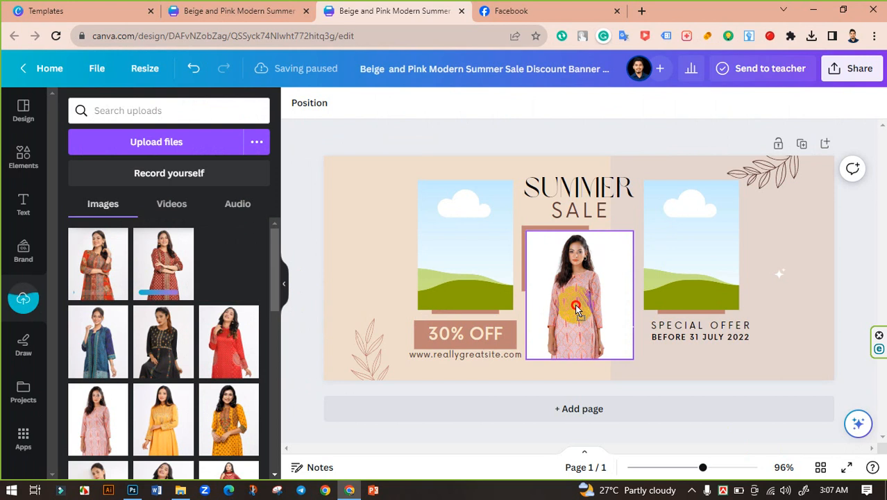
pyautogui.moveTo(165, 272); pyautogui.dragTo(465, 246)
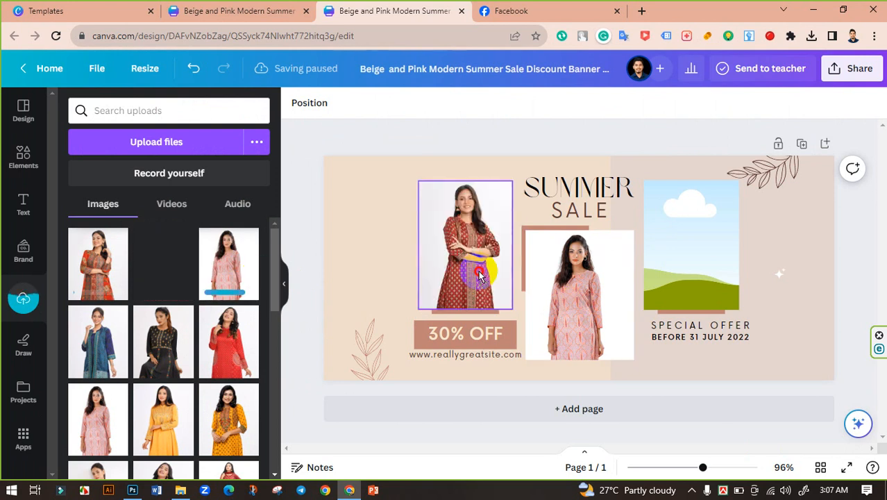
pyautogui.moveTo(104, 276); pyautogui.dragTo(691, 277)
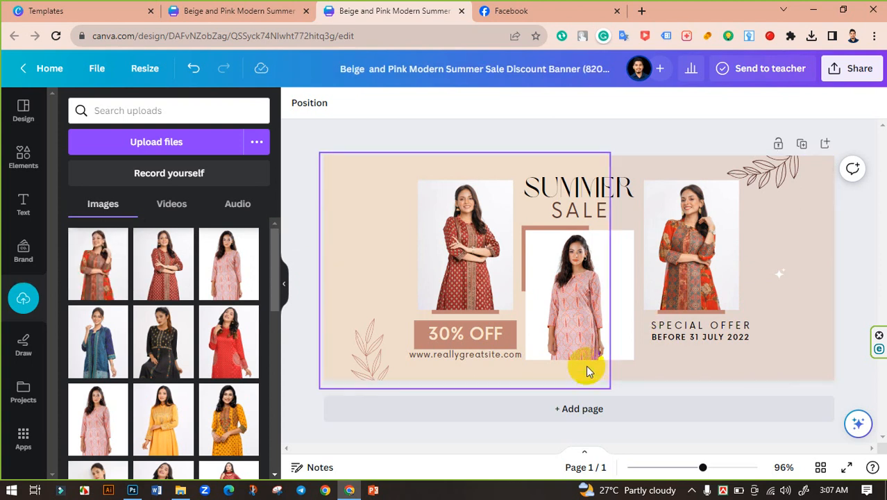
# - Nudge the SUMMER heading and the SALE text slightly down above the middle photo
pyautogui.click(592, 186)
pyautogui.press('Down')
pyautogui.press('Down')
pyautogui.press('Down')
pyautogui.press('Down')
pyautogui.press('Down')
pyautogui.press('Down')
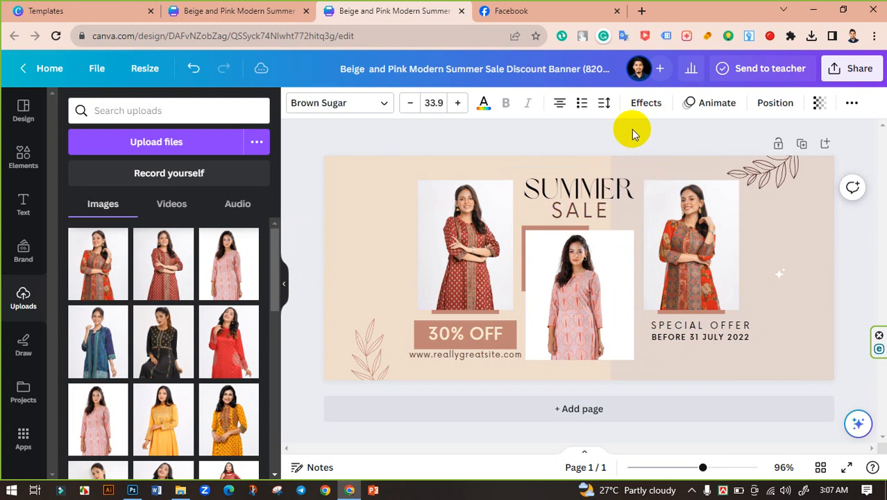
pyautogui.click(584, 208)
pyautogui.press('Down')
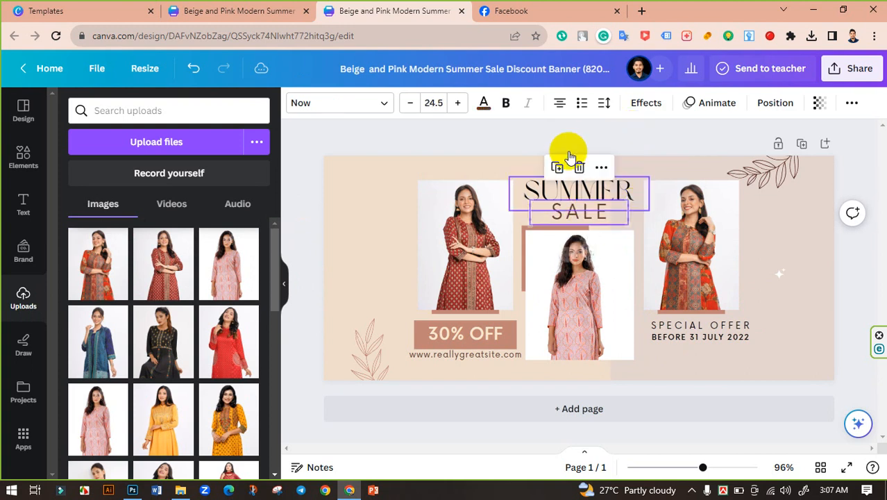
pyautogui.click(563, 138)
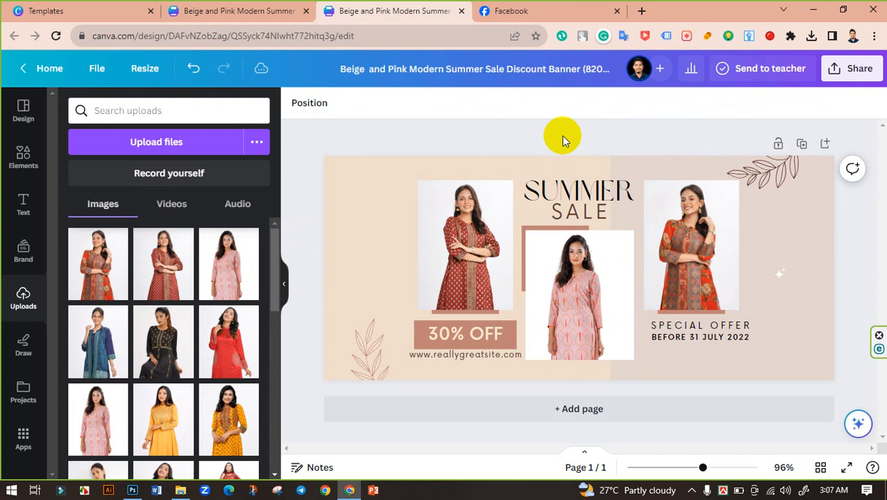
# - Change the discount badge text to 50% OFF
pyautogui.doubleClick(448, 340)
pyautogui.click(432, 334)
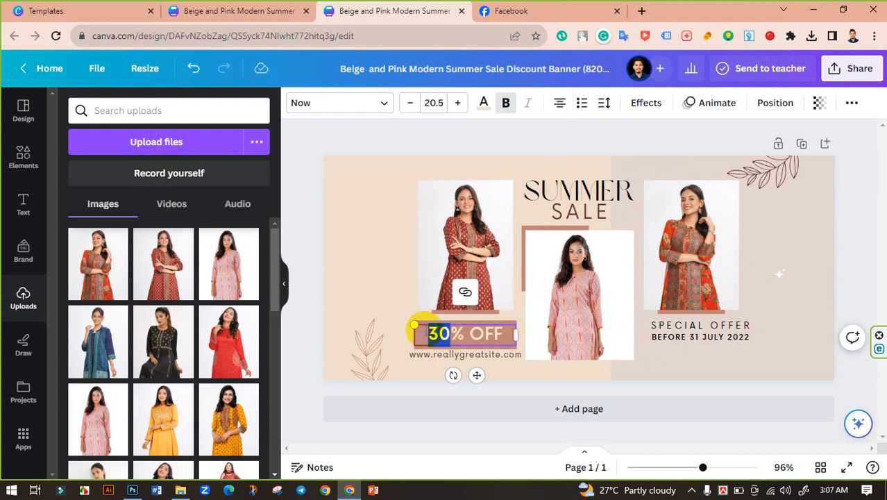
pyautogui.write('5')
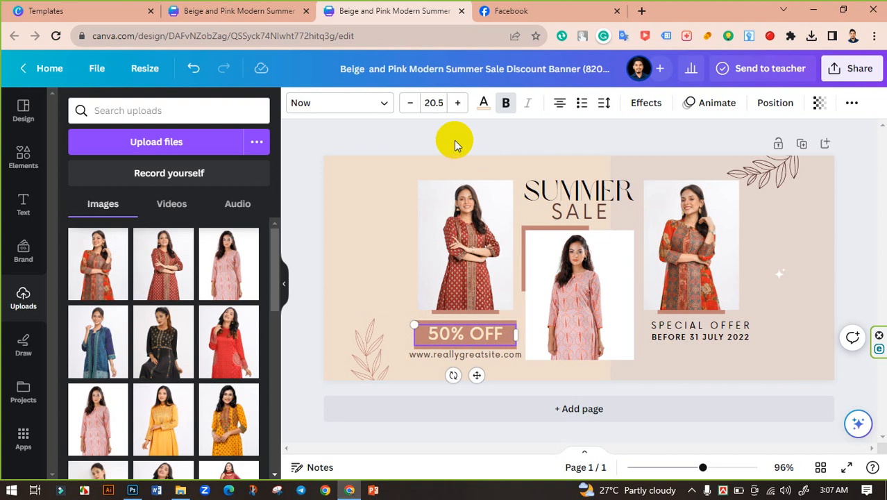
pyautogui.click(453, 142)
pyautogui.moveTo(703, 467); pyautogui.dragTo(721, 467)
pyautogui.moveTo(509, 449); pyautogui.dragTo(462, 451)
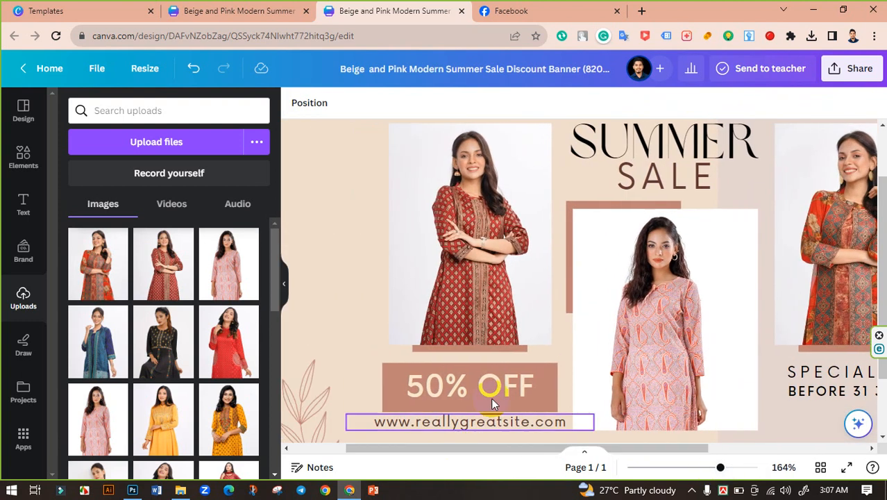
pyautogui.scroll(-2, 491, 397)
pyautogui.doubleClick(465, 337)
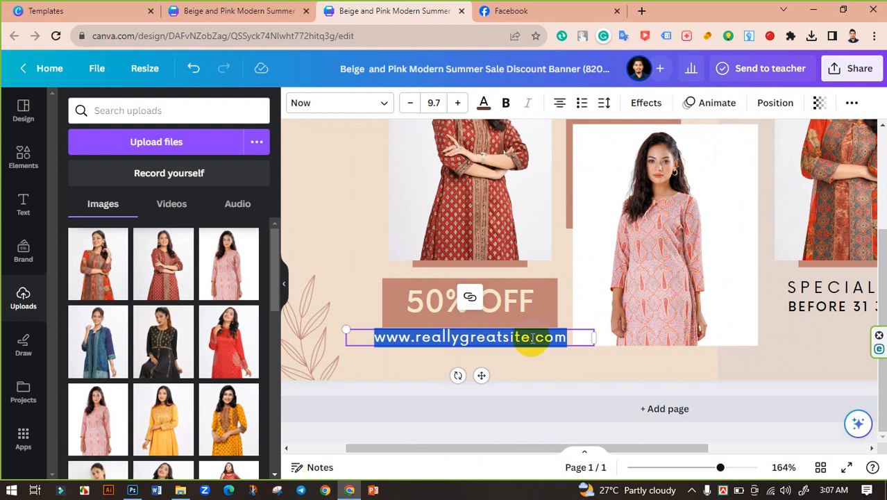
pyautogui.moveTo(531, 337); pyautogui.dragTo(414, 340)
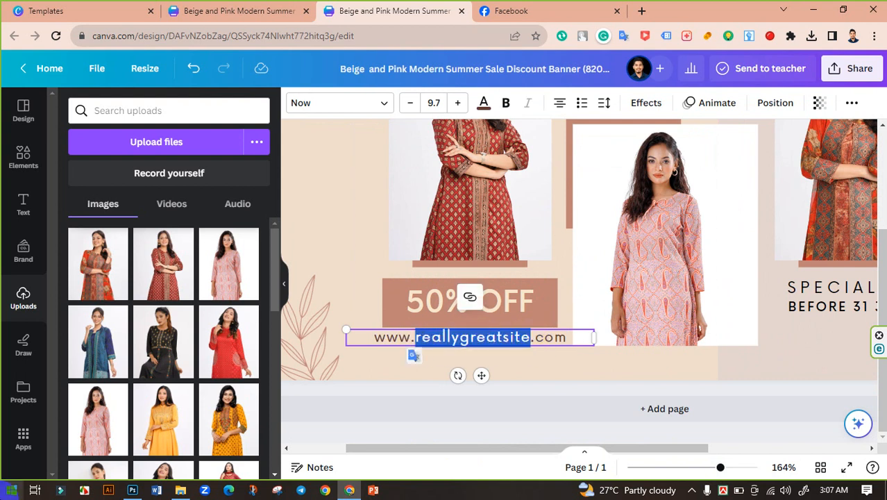
pyautogui.write('imm')
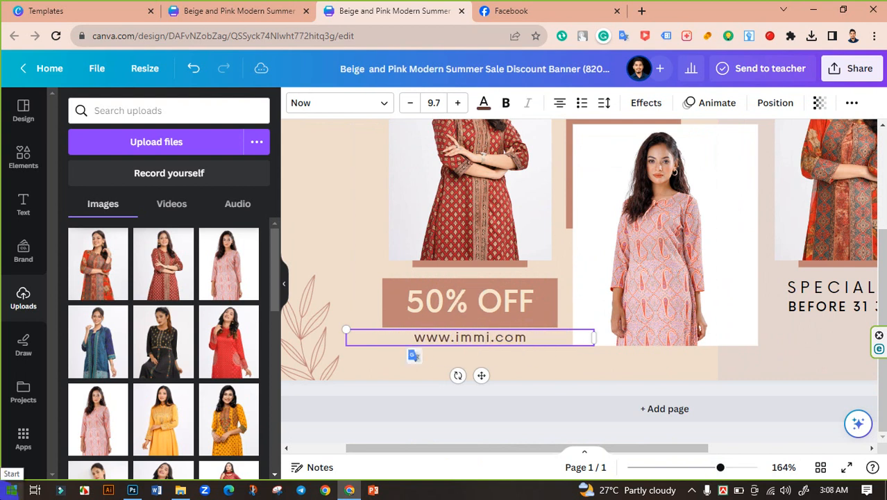
pyautogui.write('ifashion')
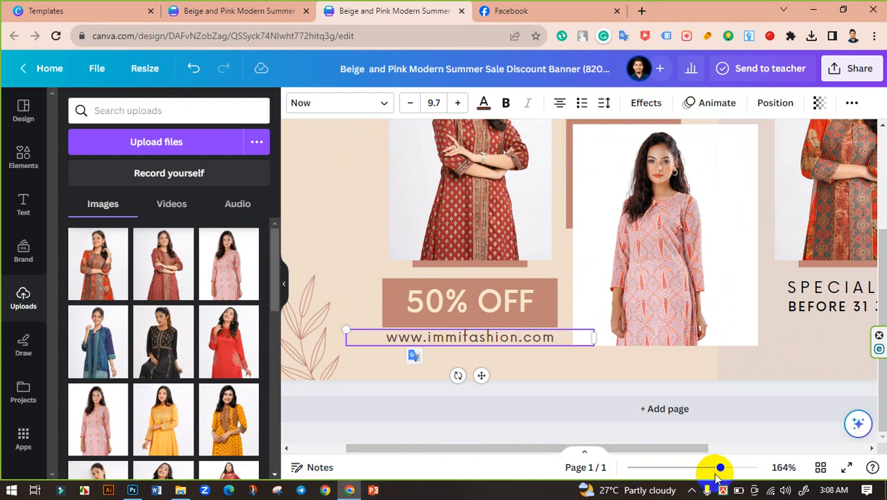
pyautogui.moveTo(712, 472); pyautogui.dragTo(696, 470)
pyautogui.click(816, 272)
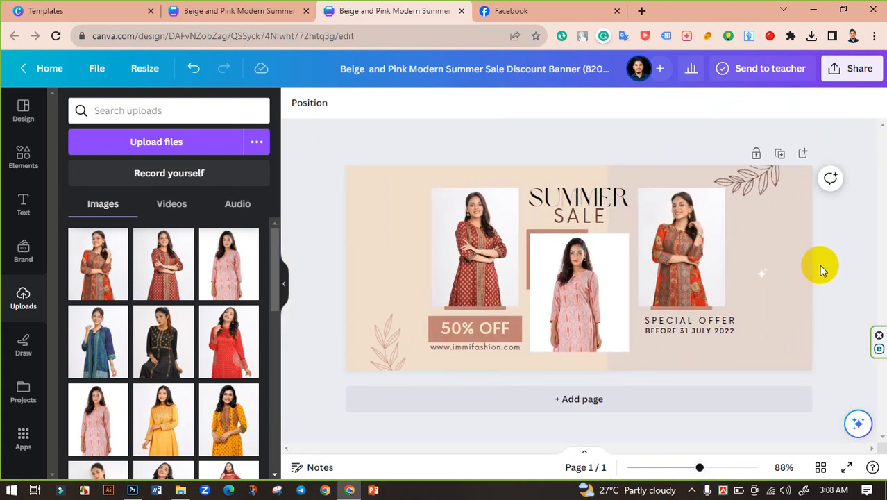
# - Change the date line below SPECIAL OFFER to BEFORE 31 OCTOBER 2023
pyautogui.click(707, 329)
pyautogui.click(729, 329)
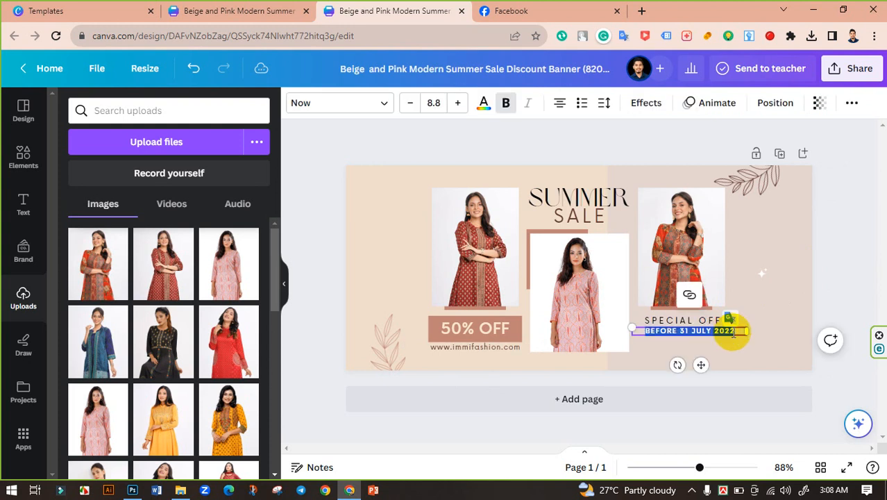
pyautogui.click(737, 331)
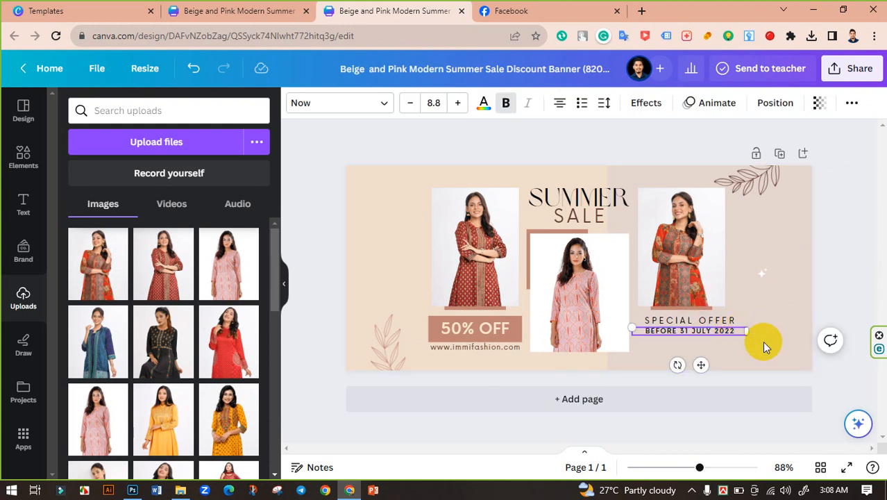
pyautogui.press('BackSpace')
pyautogui.write('3')
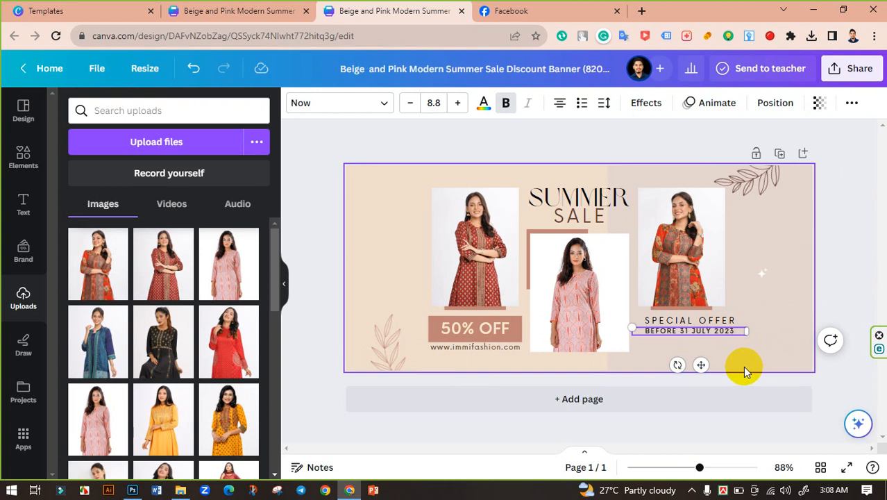
pyautogui.doubleClick(691, 331)
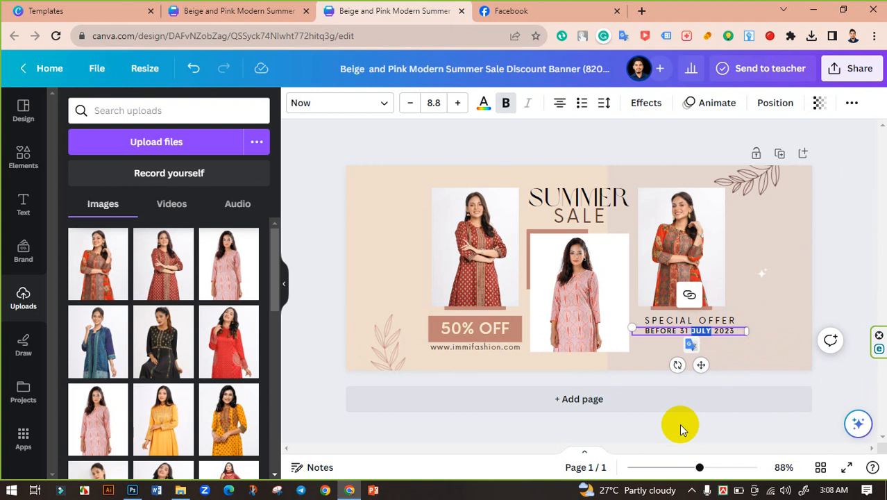
pyautogui.write('OC')
pyautogui.write('TOBER')
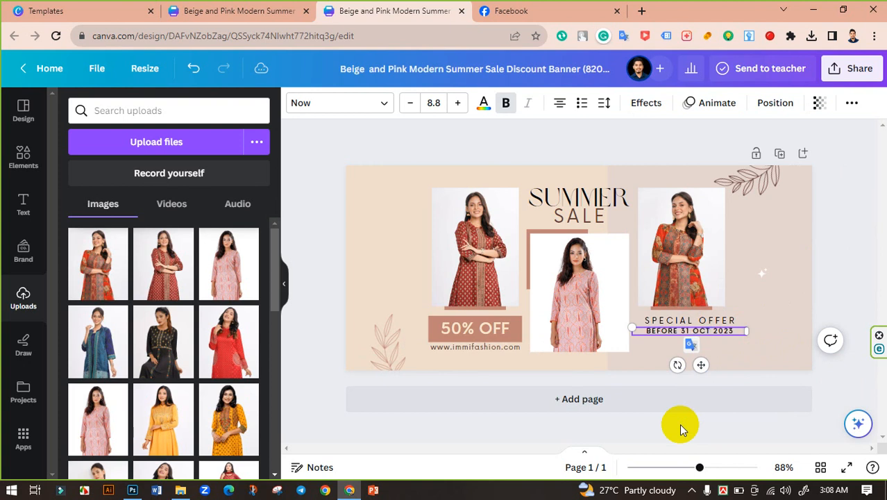
pyautogui.click(844, 245)
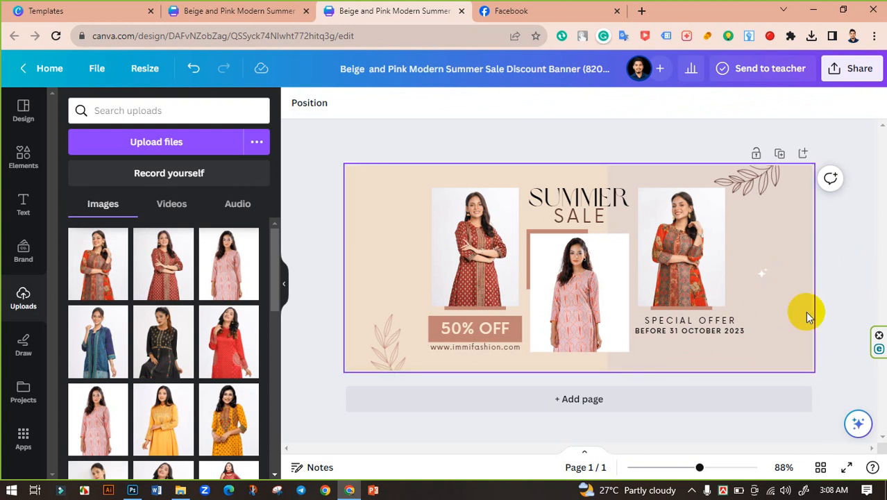
# - Move the small white sparkle to the right of SALE and place a duplicate of it left of the word
pyautogui.moveTo(739, 281); pyautogui.dragTo(624, 223)
pyautogui.click(851, 264)
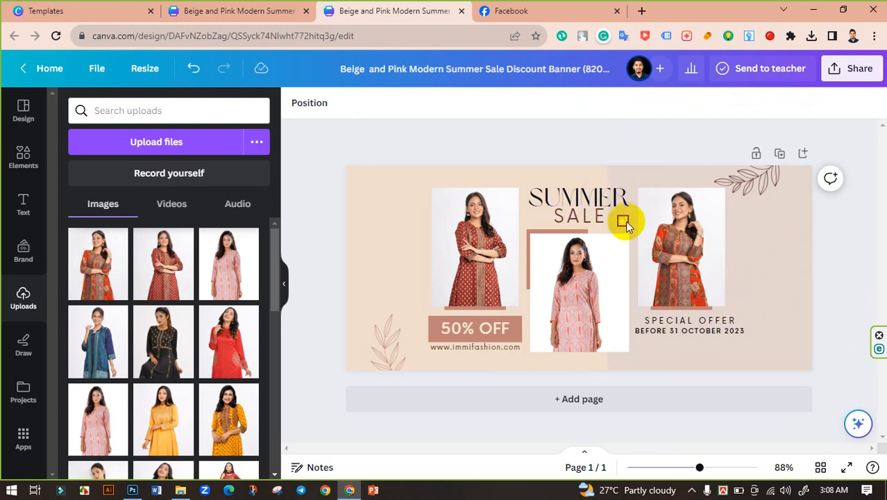
pyautogui.moveTo(626, 221); pyautogui.dragTo(582, 221)
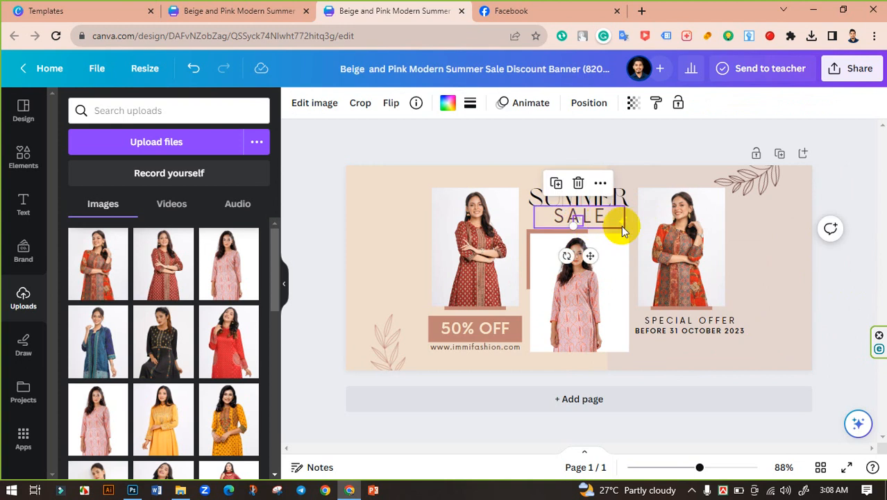
pyautogui.hotkey('ctrl', 'z')
pyautogui.moveTo(626, 222); pyautogui.dragTo(539, 216)
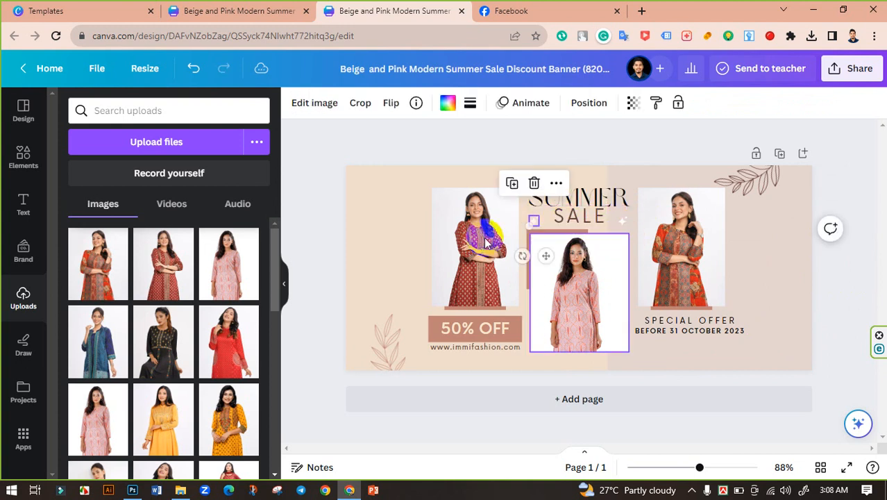
# - Search the graphics for leaf and place the outlined leafy branch in the banner's lower-right corner
pyautogui.click(313, 186)
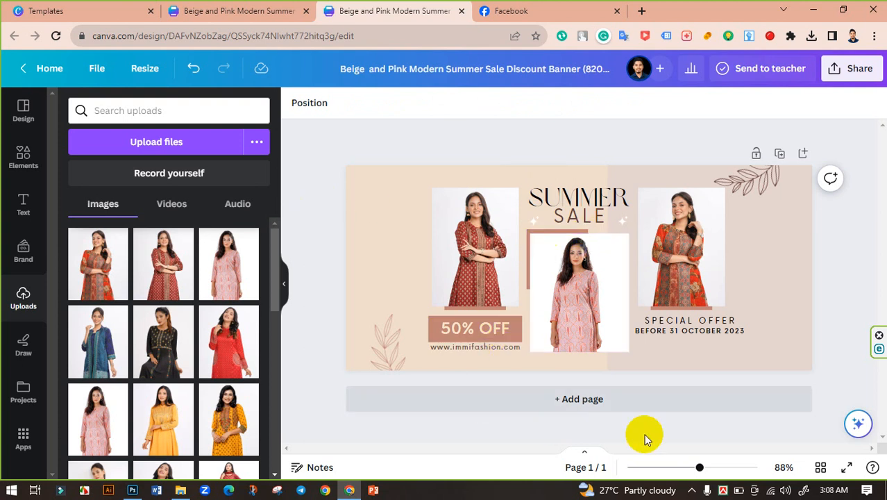
pyautogui.click(703, 467)
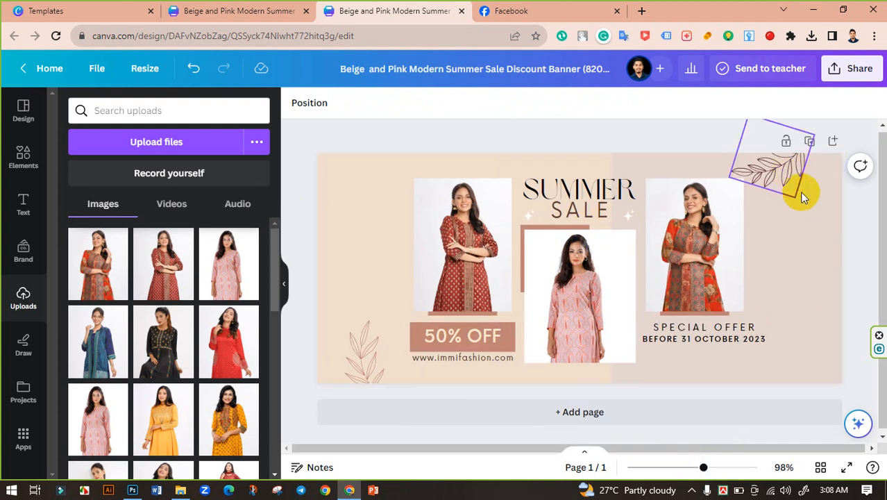
pyautogui.click(21, 154)
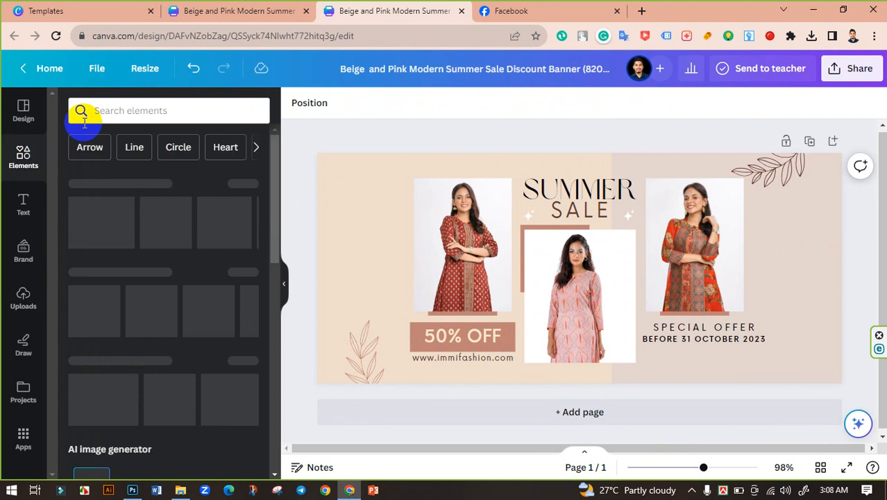
pyautogui.click(118, 111)
pyautogui.write('leaf')
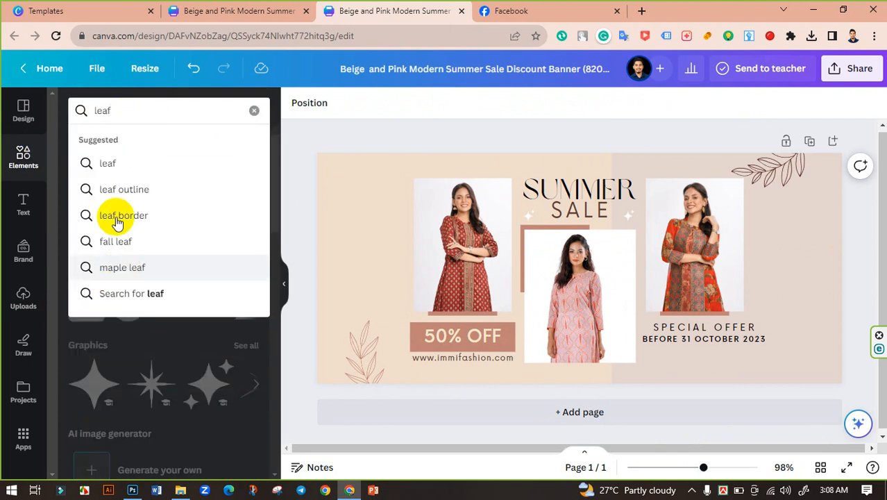
pyautogui.click(112, 165)
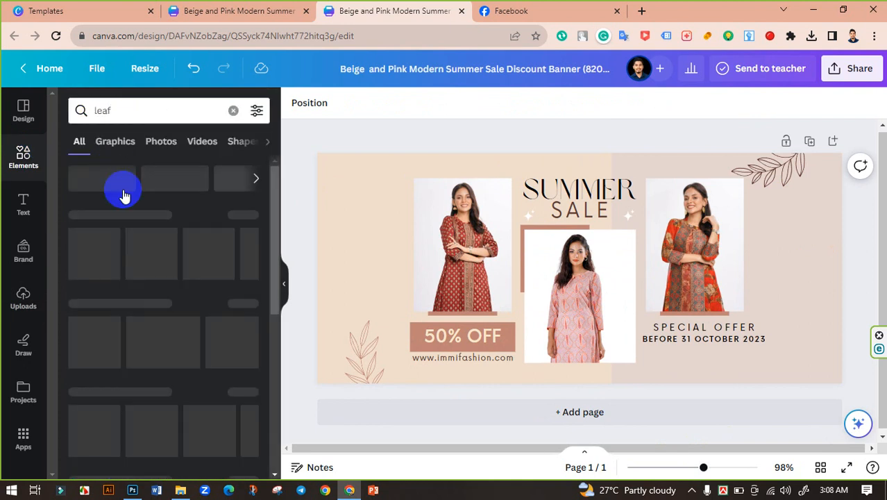
pyautogui.click(247, 215)
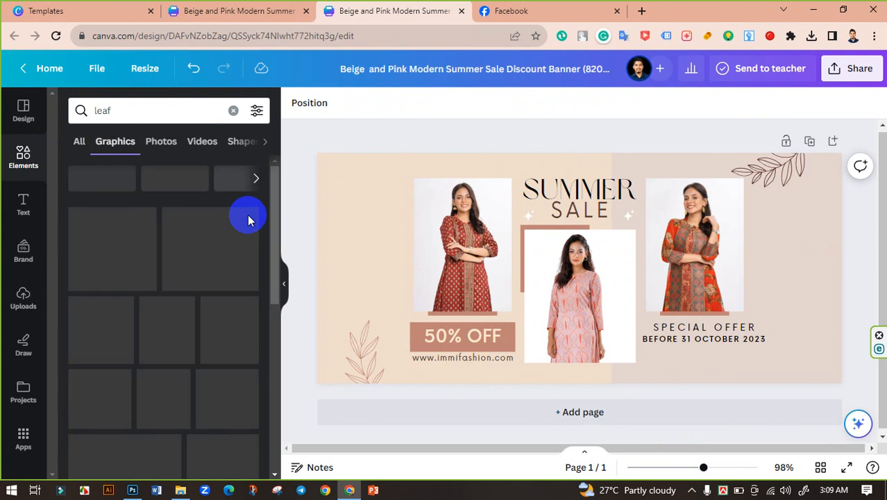
pyautogui.scroll(-2, 161, 285)
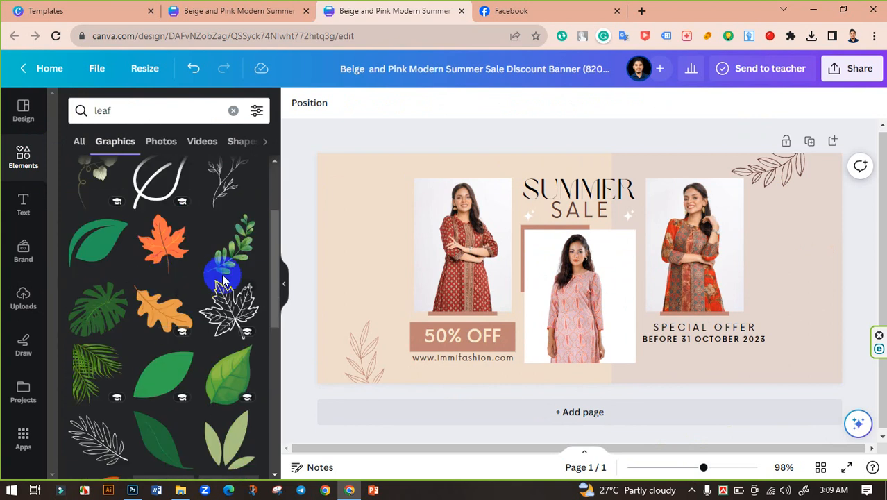
pyautogui.scroll(-5, 202, 275)
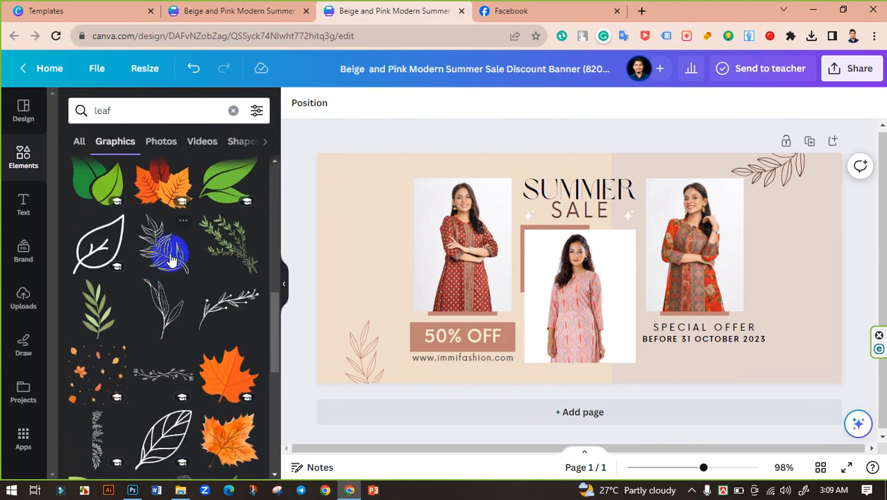
pyautogui.scroll(-2, 168, 257)
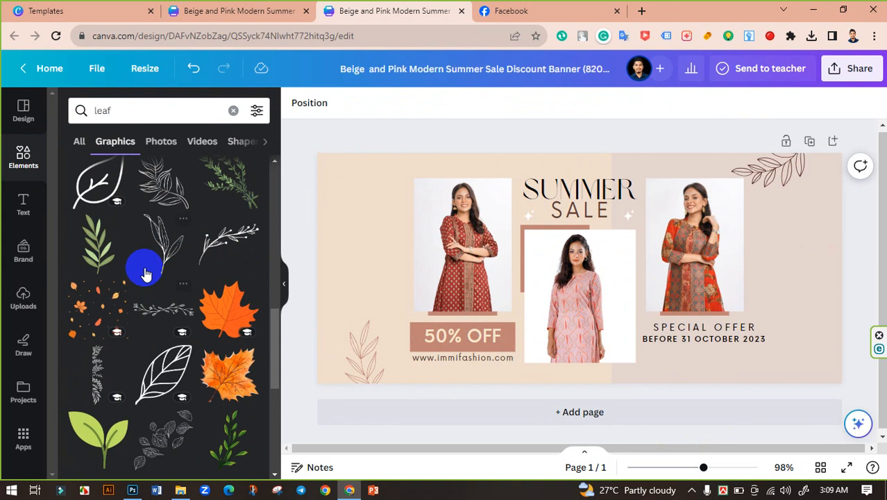
pyautogui.click(166, 200)
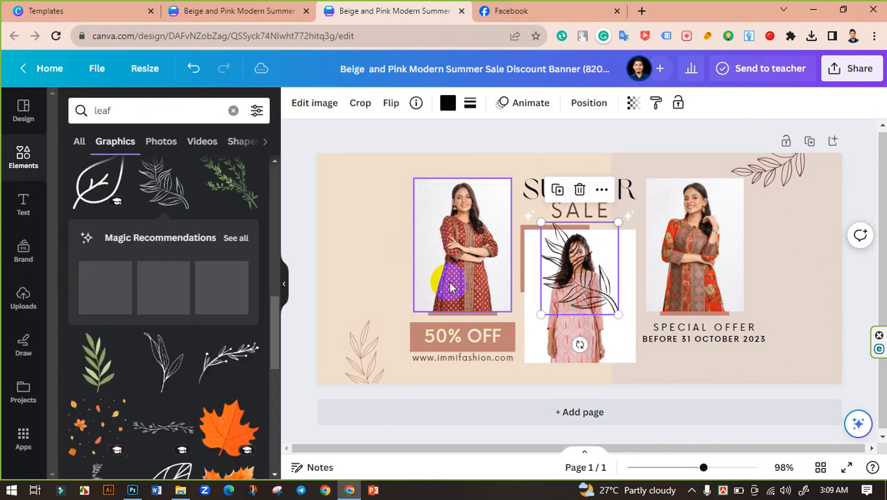
pyautogui.moveTo(580, 295); pyautogui.dragTo(825, 370)
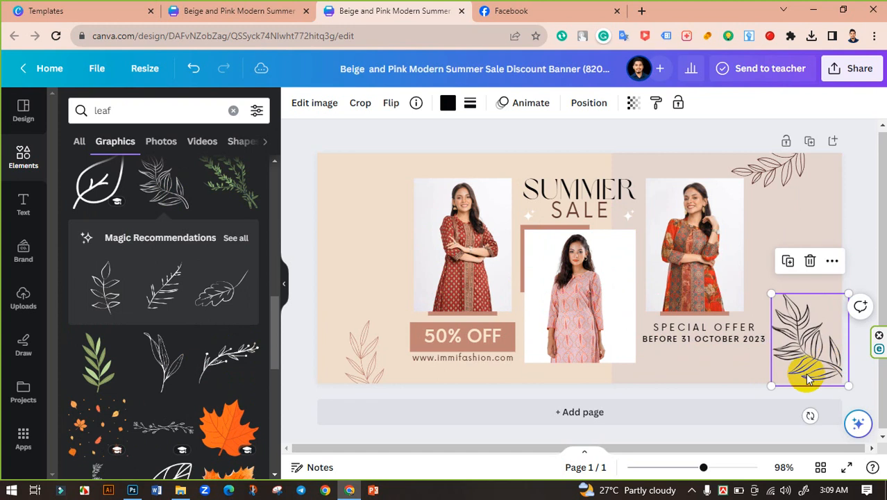
# - Recolor the leafy branch in the lower-right corner to the document color #bf8376
pyautogui.click(450, 104)
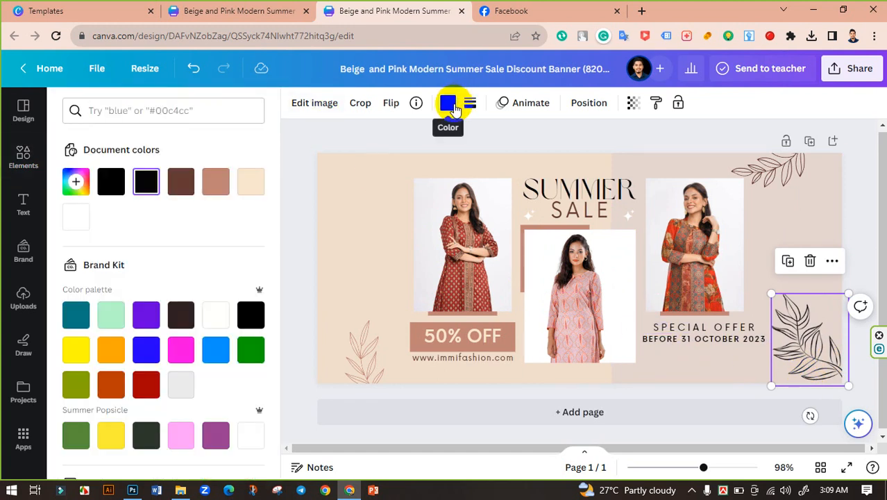
pyautogui.click(215, 182)
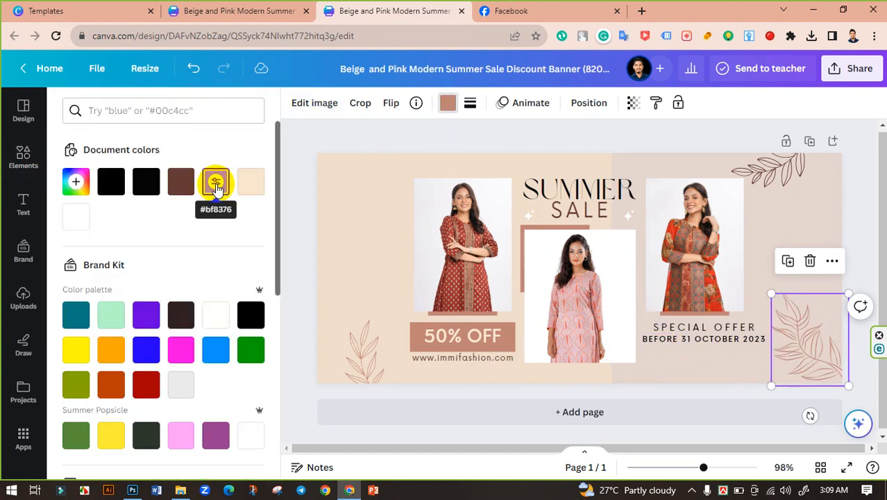
pyautogui.click(298, 200)
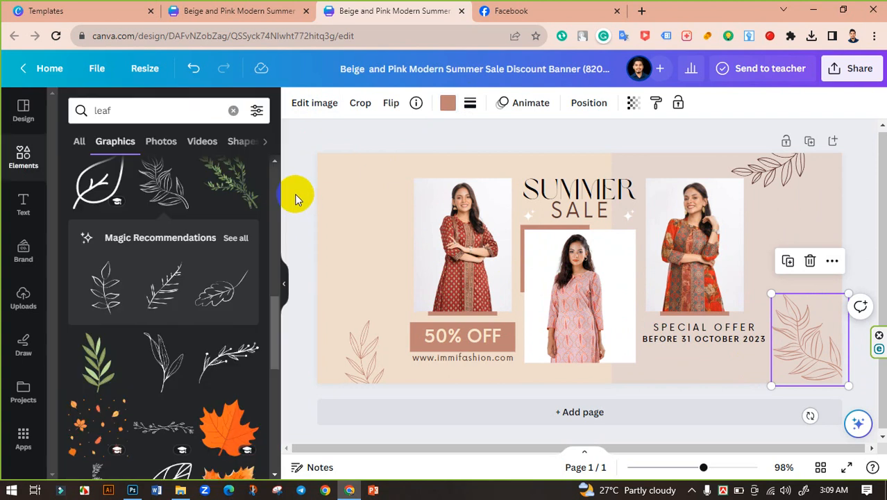
# - Place a duplicate of the leafy branch near the banner's upper-left corner and flip it vertically
pyautogui.moveTo(812, 368); pyautogui.dragTo(365, 227)
pyautogui.click(390, 103)
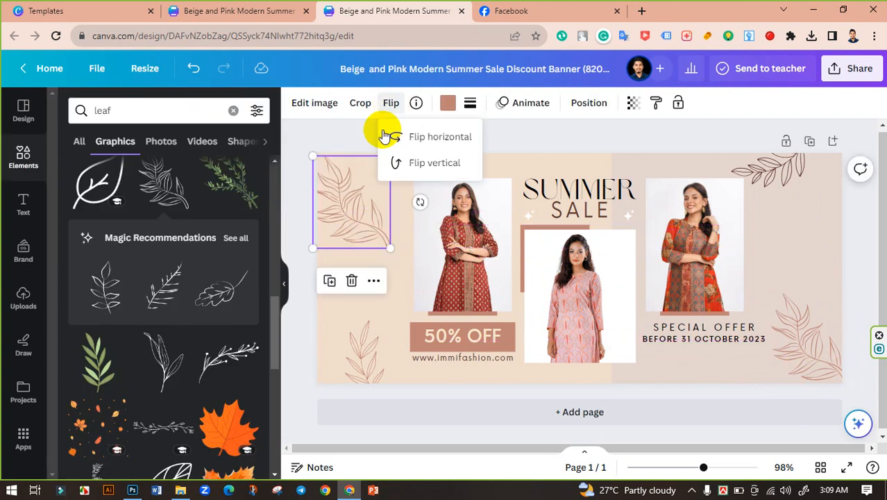
pyautogui.click(415, 163)
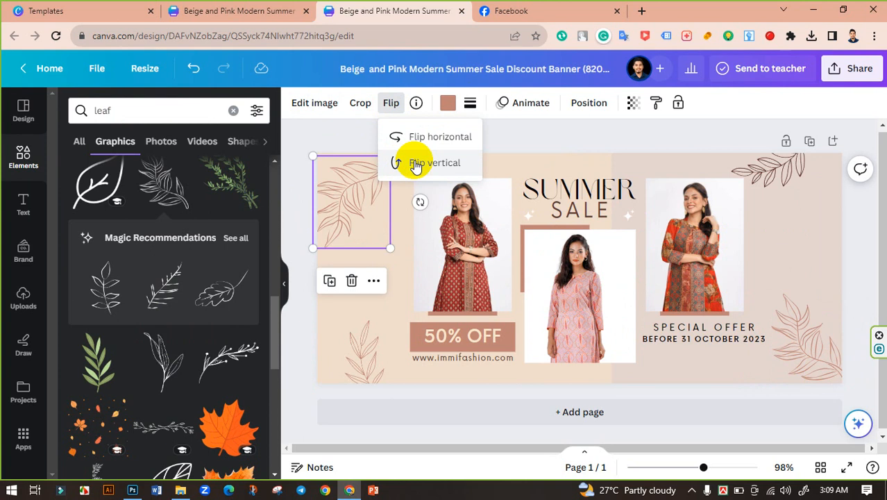
pyautogui.click(333, 127)
pyautogui.moveTo(350, 165); pyautogui.dragTo(370, 175)
# - Flip the upper-left leafy branch horizontally and move it snugly into the banner's corner
pyautogui.click(390, 103)
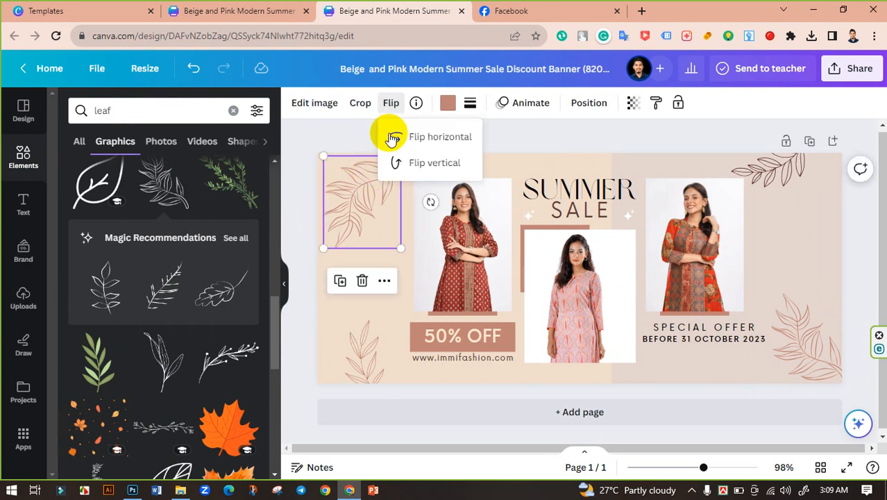
pyautogui.click(425, 139)
pyautogui.click(327, 135)
pyautogui.click(353, 139)
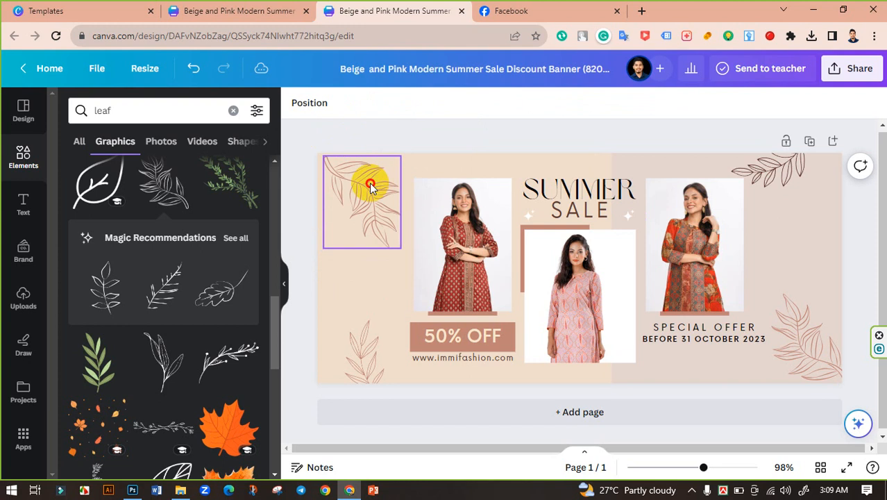
pyautogui.moveTo(370, 186); pyautogui.dragTo(362, 178)
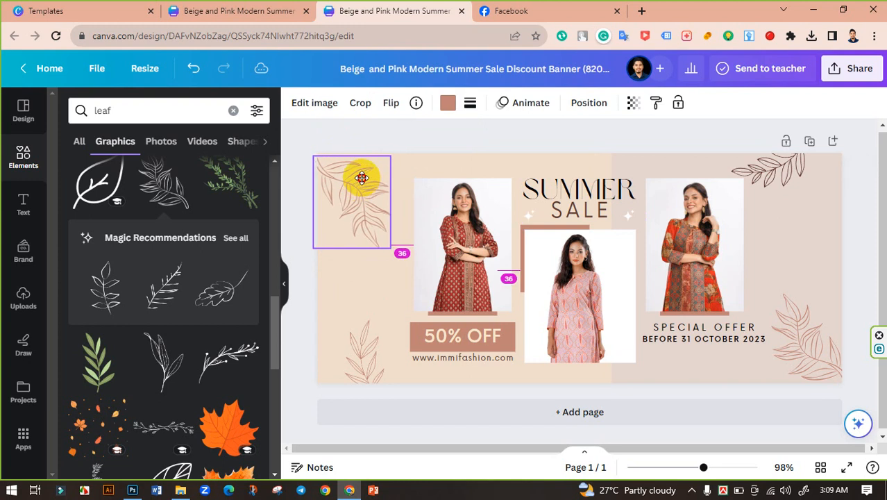
pyautogui.click(359, 136)
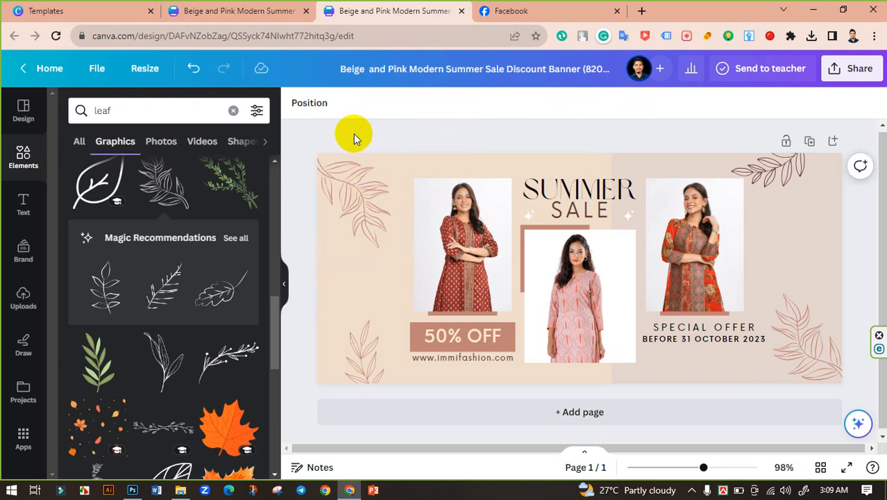
# - Add the solid leaf icon from the leaf graphics, shrink it and place it just left of and above SUMMER
pyautogui.scroll(-5, 156, 325)
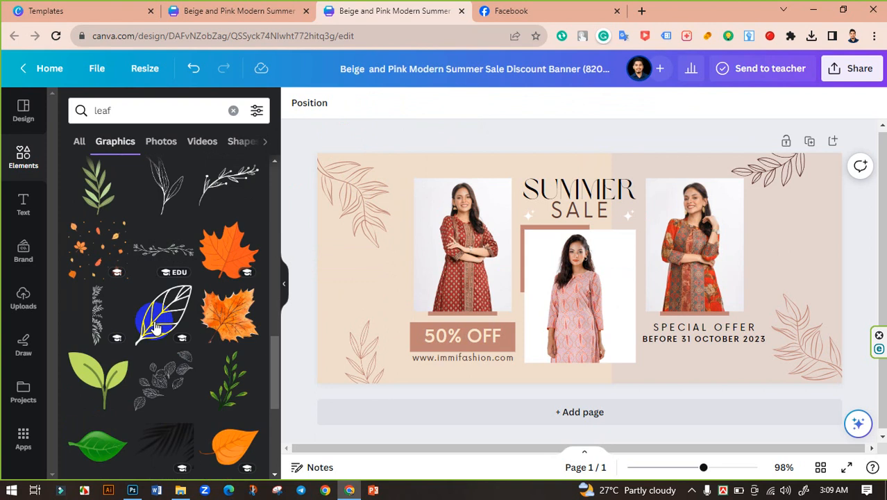
pyautogui.scroll(-3, 156, 324)
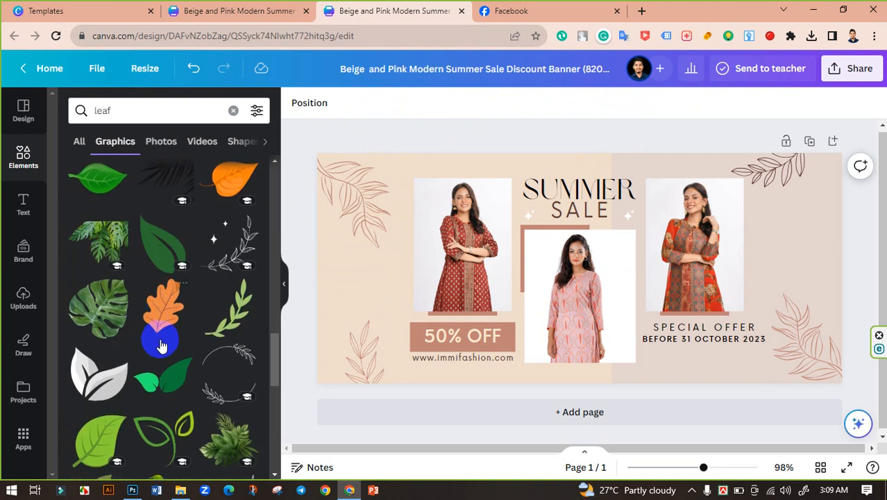
pyautogui.click(95, 316)
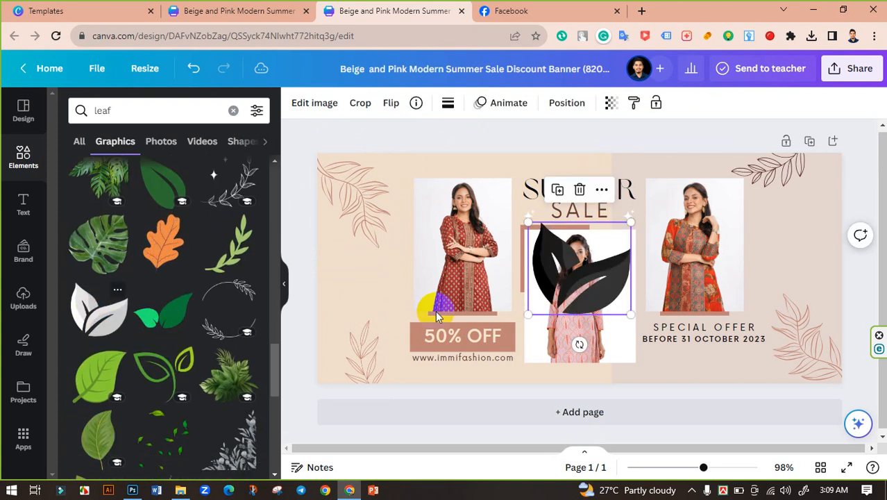
pyautogui.moveTo(629, 226); pyautogui.dragTo(508, 188)
pyautogui.moveTo(703, 467); pyautogui.dragTo(723, 466)
pyautogui.scroll(2, 499, 182)
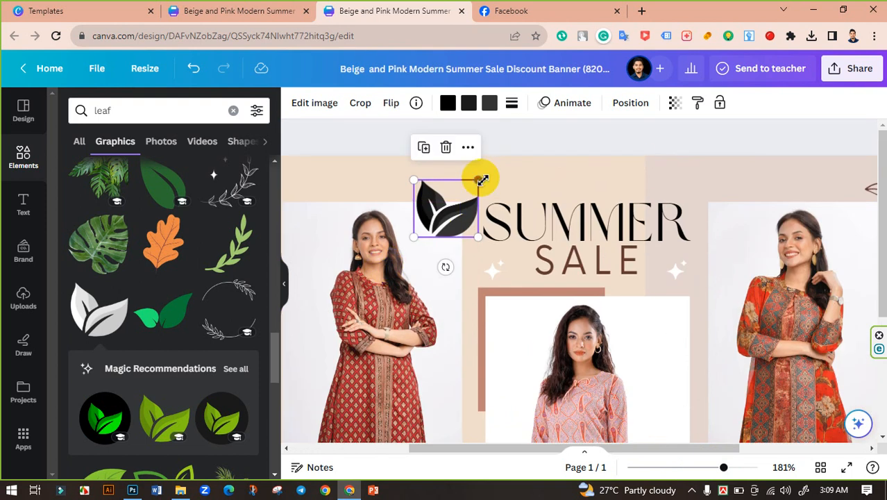
pyautogui.moveTo(477, 184); pyautogui.dragTo(472, 188)
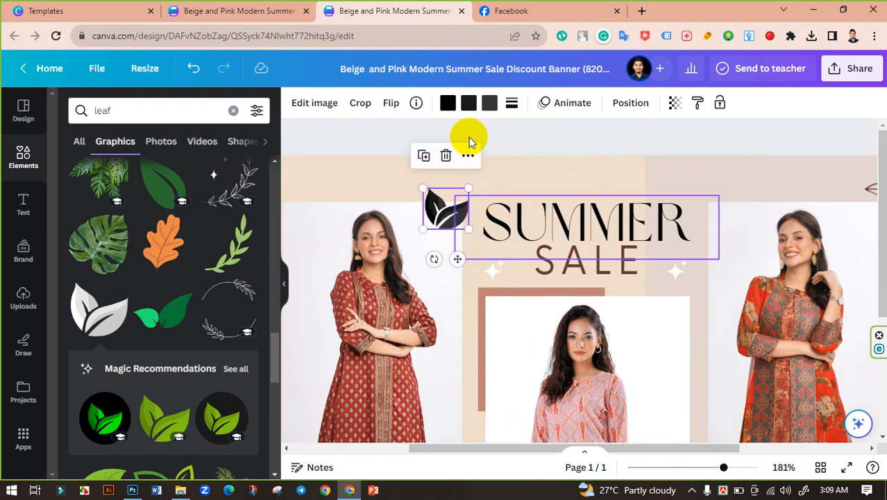
# - Recolor the three parts of the leaf icon with the photo colors dark brown, medium brown and peach
pyautogui.click(447, 104)
pyautogui.scroll(-8, 144, 299)
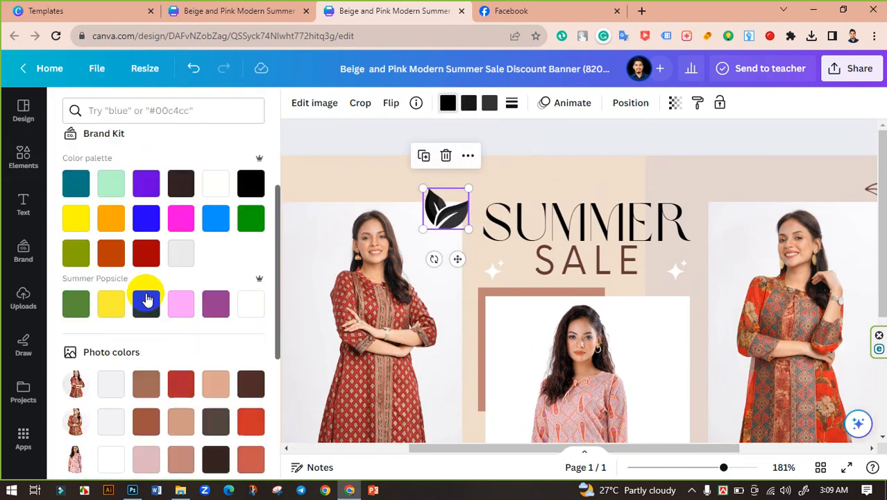
pyautogui.scroll(2, 135, 298)
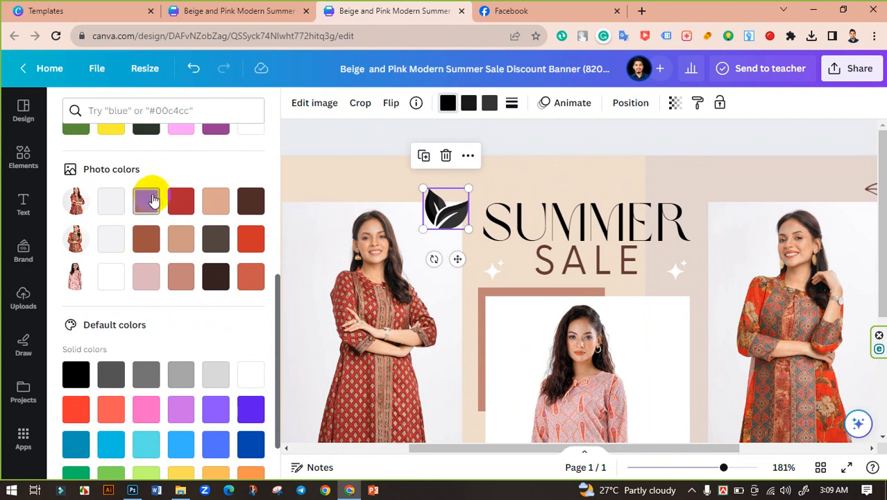
pyautogui.click(181, 201)
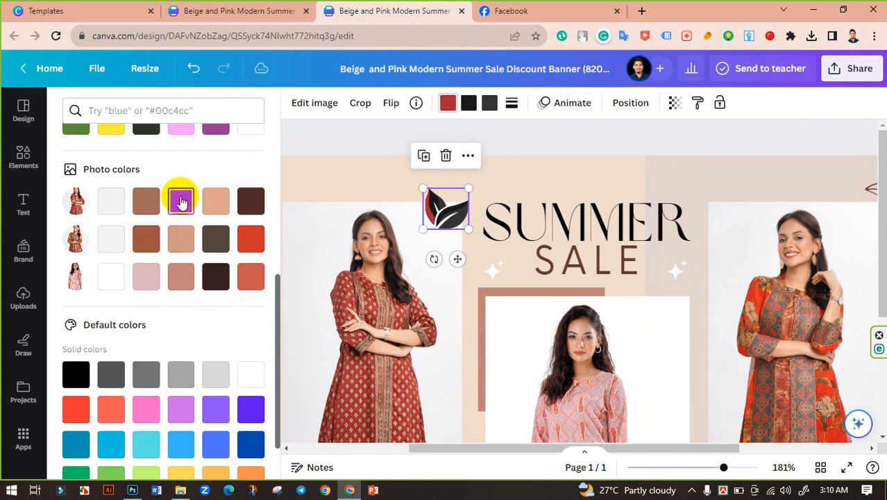
pyautogui.click(468, 102)
pyautogui.click(216, 202)
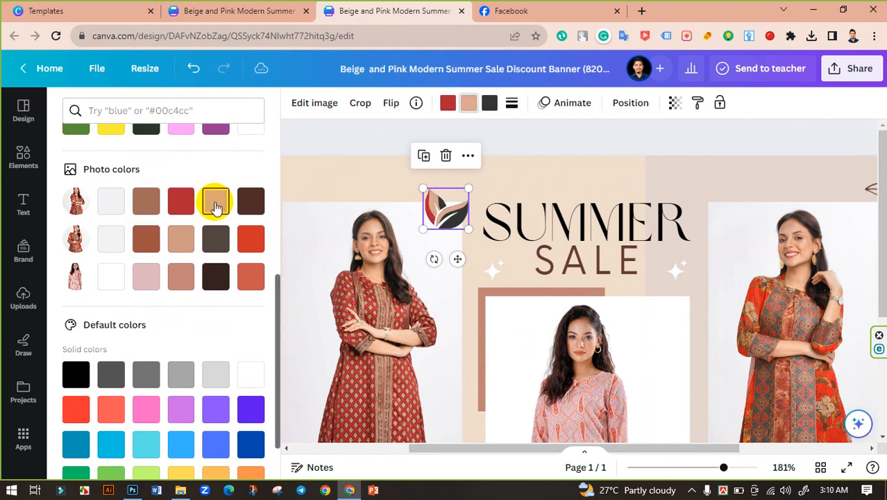
pyautogui.click(489, 104)
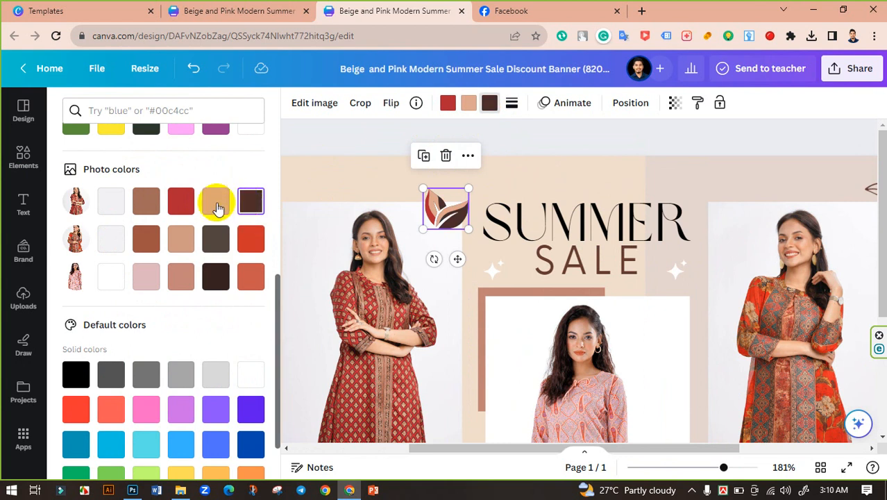
pyautogui.click(217, 203)
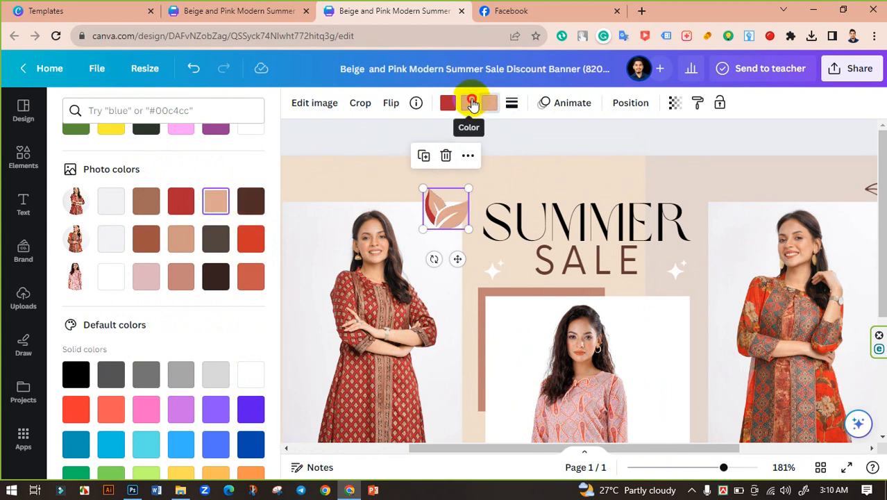
pyautogui.click(251, 201)
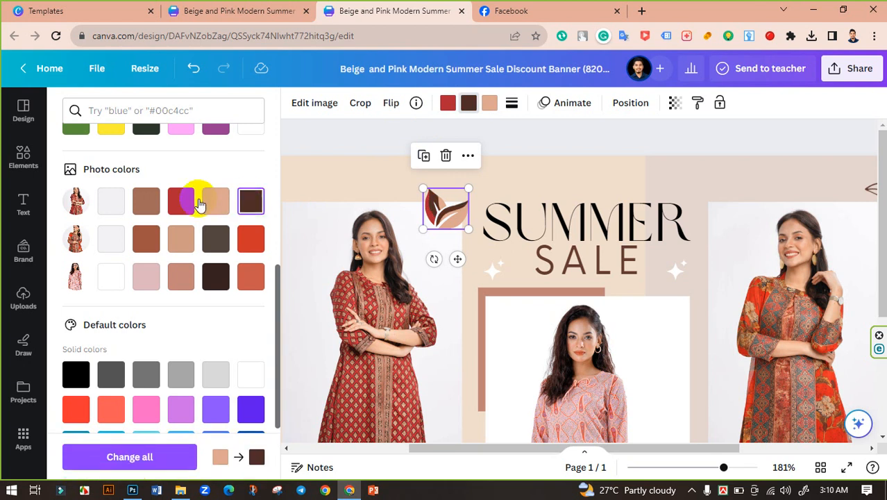
pyautogui.click(144, 202)
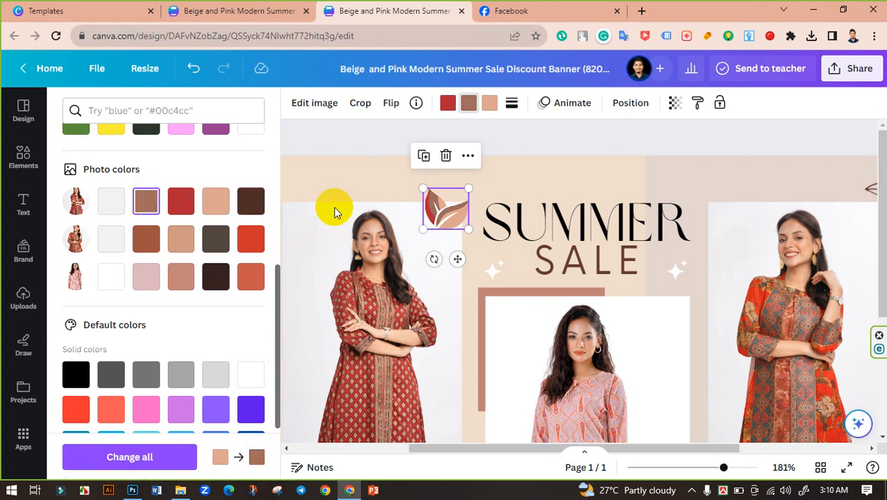
pyautogui.click(448, 103)
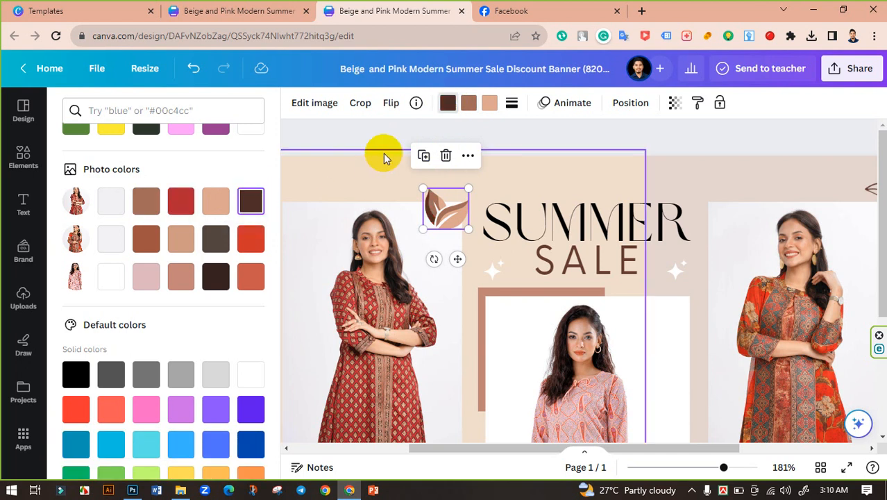
pyautogui.click(367, 141)
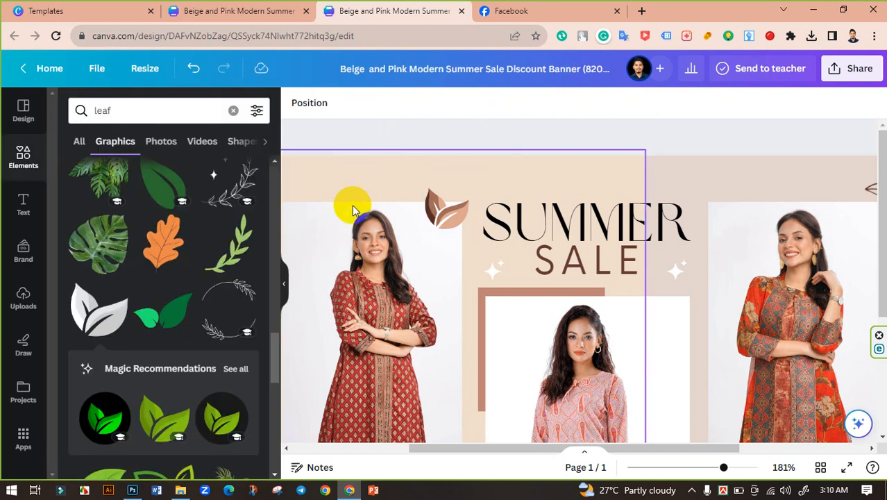
# - Place a duplicate of the leaf icon at the middle photo's upper-right corner and recolor its first two parts with that photo's coral and dusty pink
pyautogui.click(446, 209)
pyautogui.moveTo(642, 291); pyautogui.dragTo(667, 308)
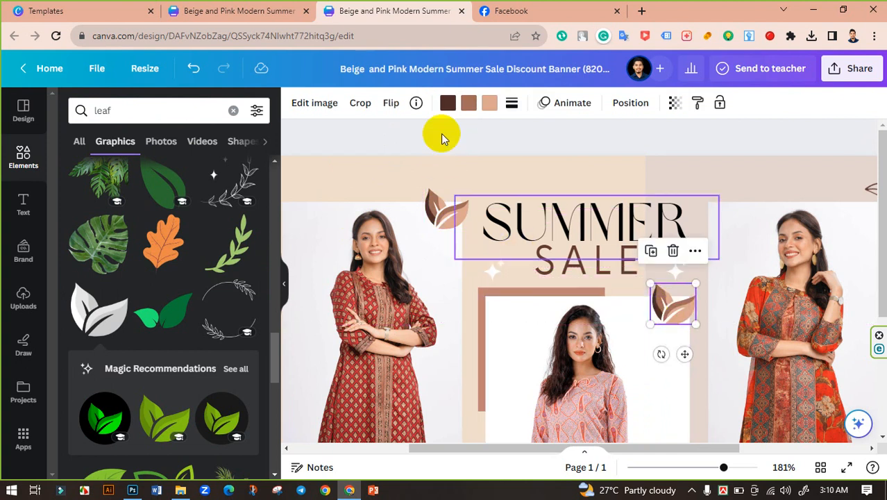
pyautogui.click(448, 102)
pyautogui.scroll(-5, 204, 309)
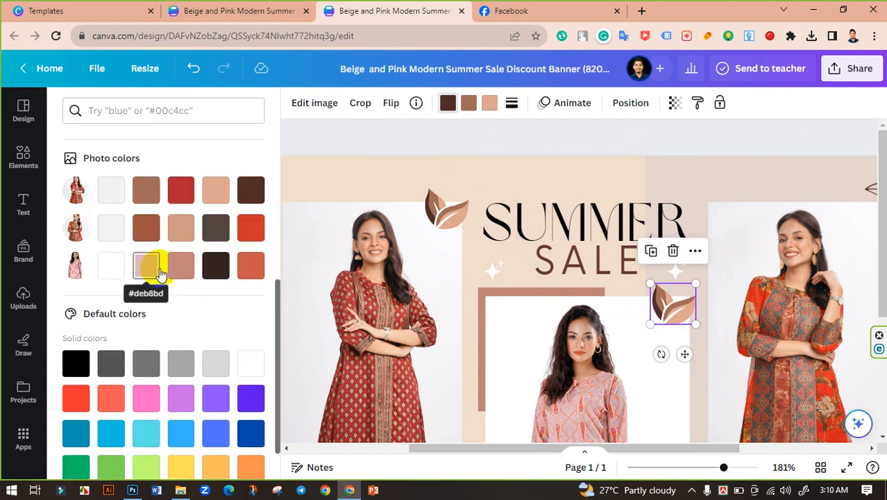
pyautogui.click(250, 265)
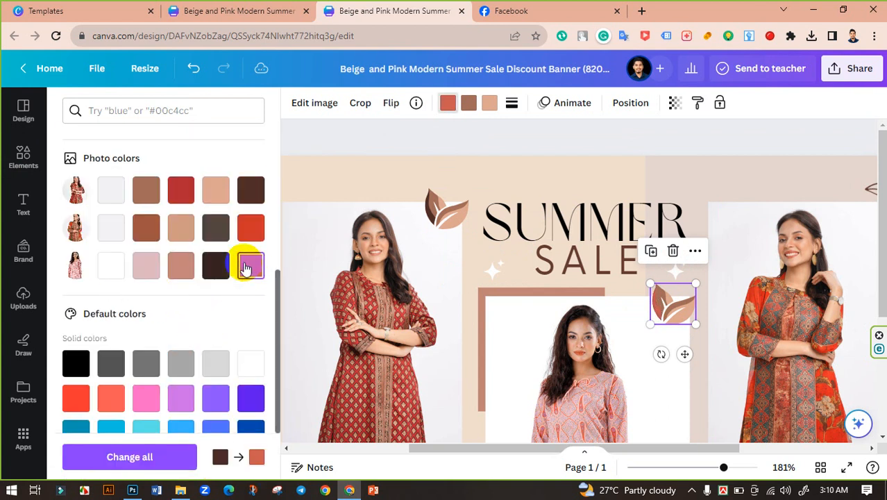
pyautogui.click(468, 103)
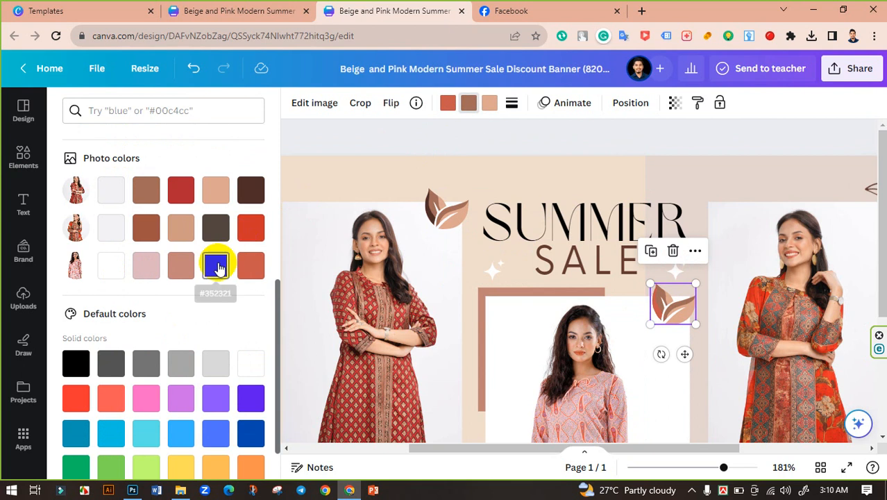
pyautogui.click(182, 269)
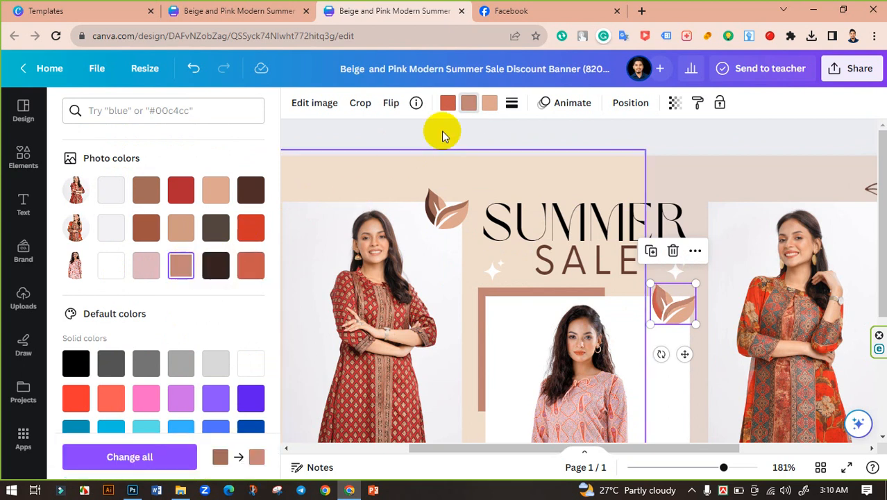
# - Recolor the third part of the middle photo's leaf icon with a lighter custom salmon pink based on the photo's dusty pink
pyautogui.click(490, 103)
pyautogui.click(152, 268)
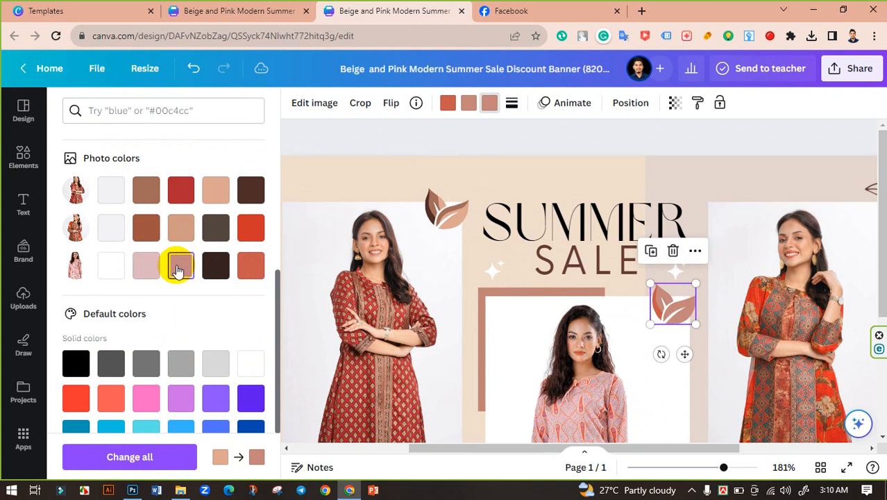
pyautogui.scroll(5, 178, 265)
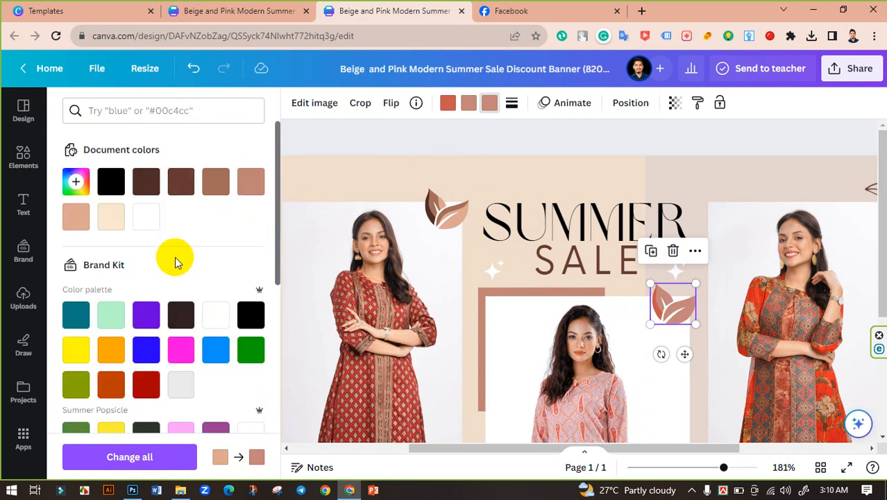
pyautogui.click(75, 182)
pyautogui.moveTo(138, 224); pyautogui.dragTo(137, 225)
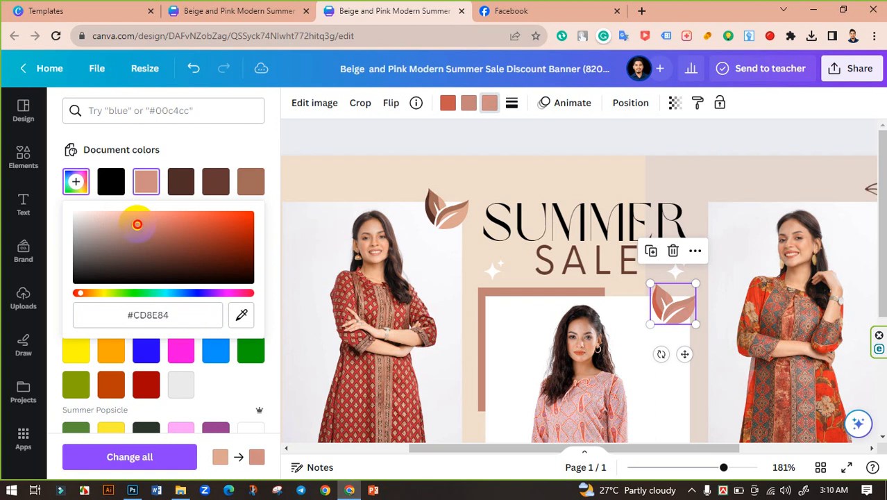
pyautogui.click(325, 137)
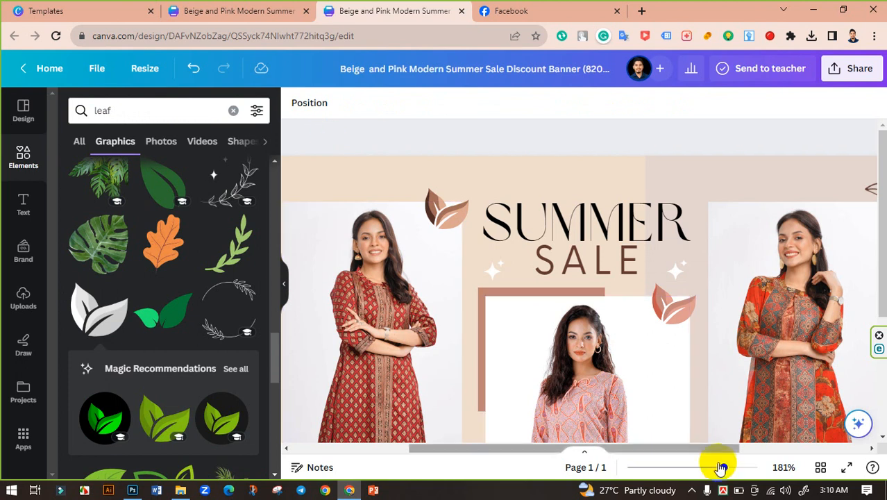
# - Place a duplicate of the coral leaf icon at the upper-right corner of the photo with the orange-red dress
pyautogui.moveTo(707, 447); pyautogui.dragTo(781, 448)
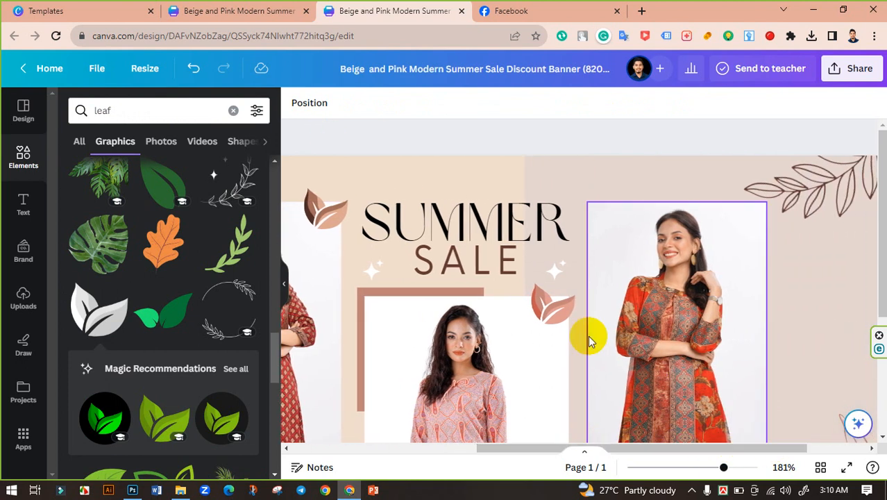
pyautogui.moveTo(552, 303); pyautogui.dragTo(776, 224)
pyautogui.moveTo(760, 220)
pyautogui.mouseDown()
pyautogui.moveTo(751, 225)
pyautogui.moveTo(752, 211)
pyautogui.moveTo(757, 223)
pyautogui.mouseUp()
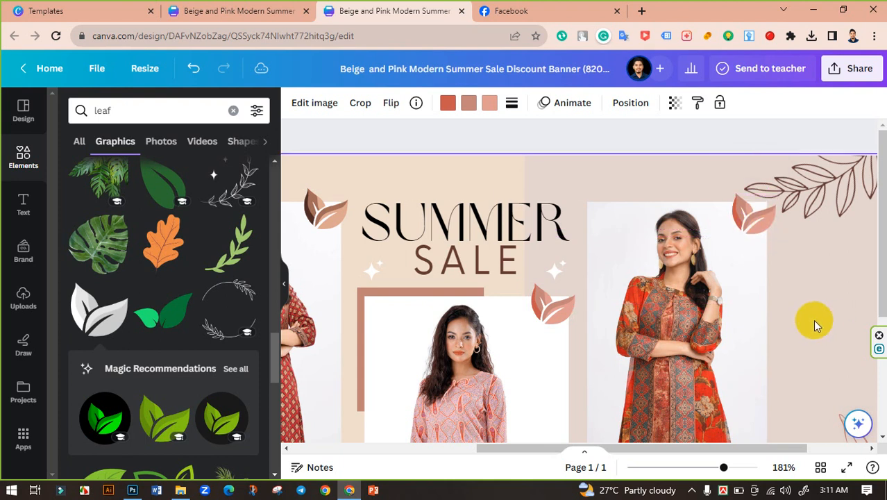
# - Recolor the first two parts of the new leaf icon with the orange-red dress photo's reddish brown and tan
pyautogui.click(758, 232)
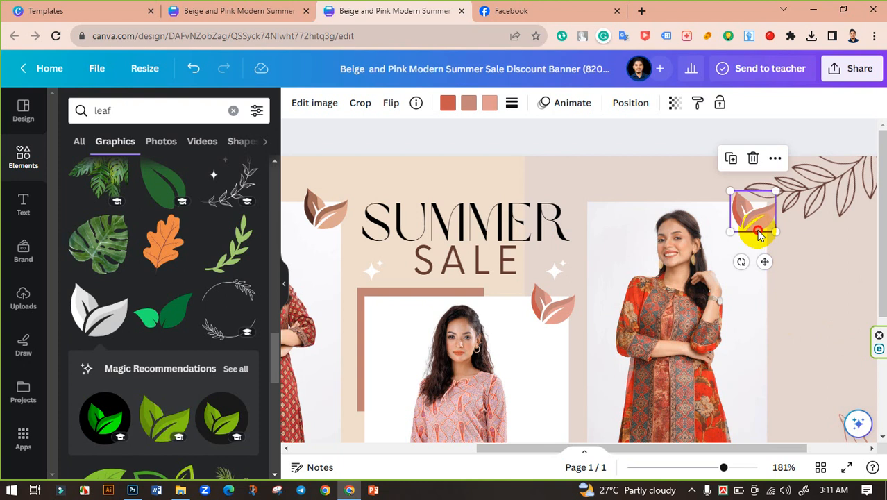
pyautogui.click(447, 103)
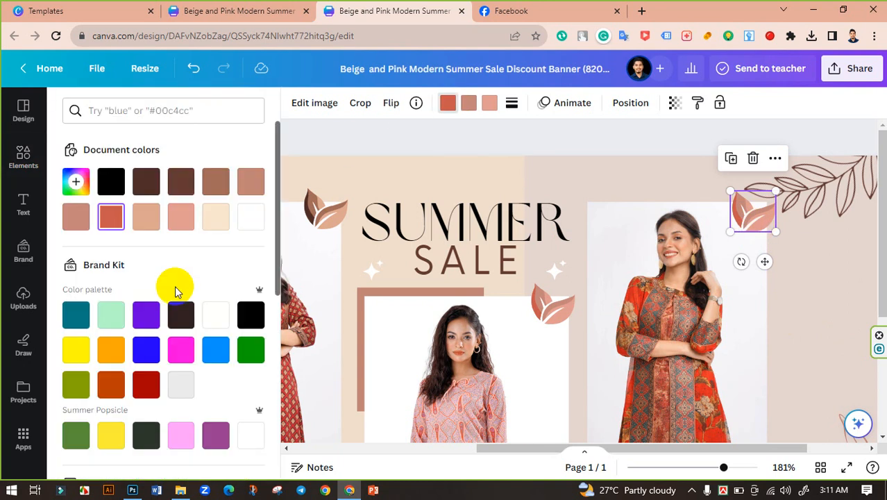
pyautogui.scroll(-5, 173, 291)
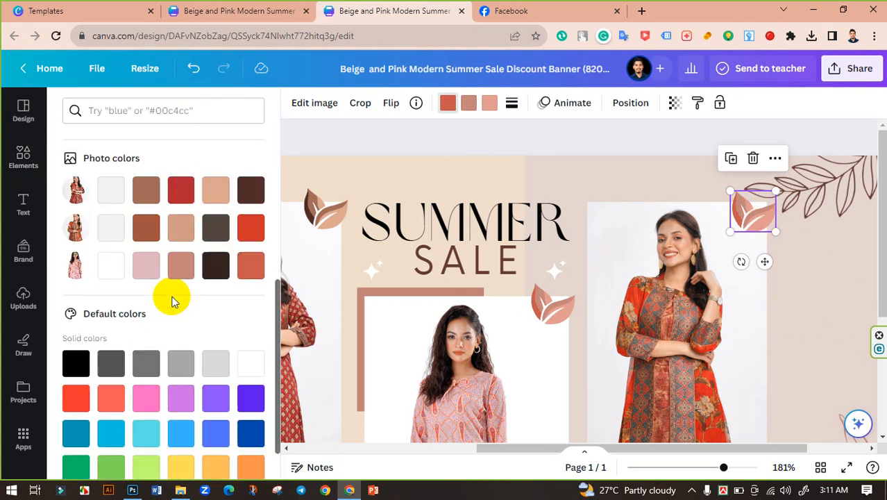
pyautogui.click(150, 229)
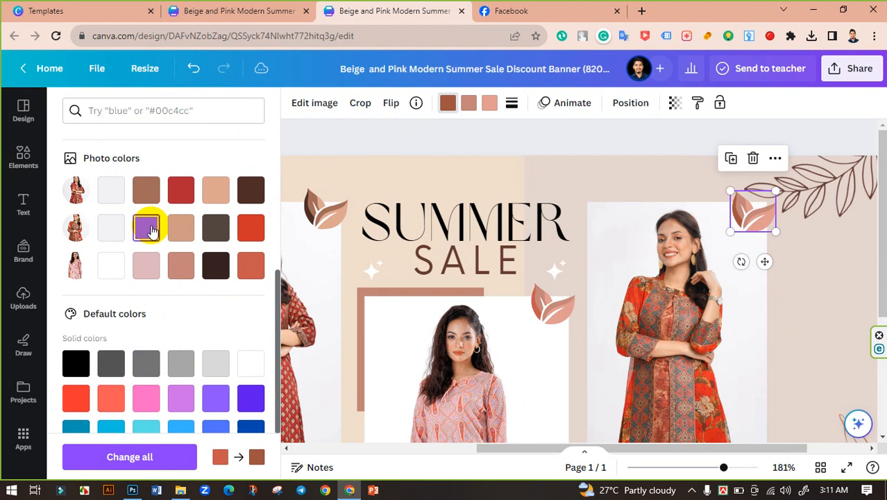
pyautogui.click(469, 104)
pyautogui.click(181, 228)
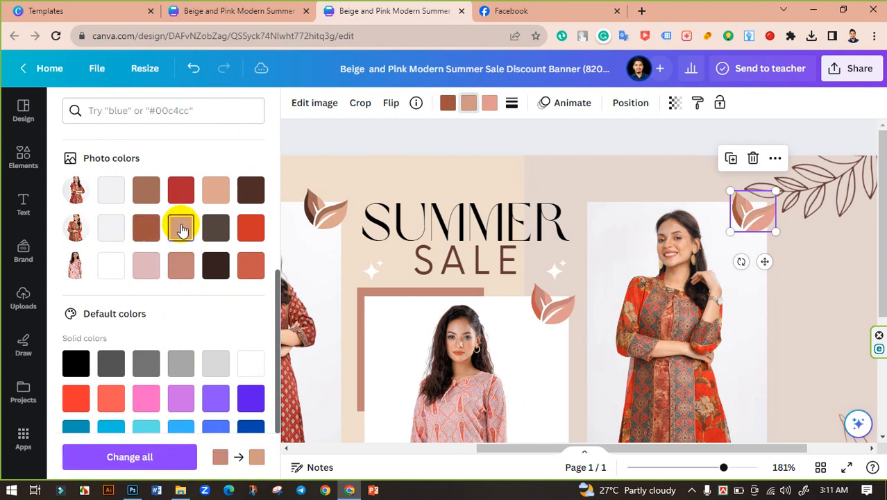
# - Recolor the third part of the same leaf icon with the custom light peach #F1B79B, starting from the photo's tan
pyautogui.click(491, 105)
pyautogui.click(186, 229)
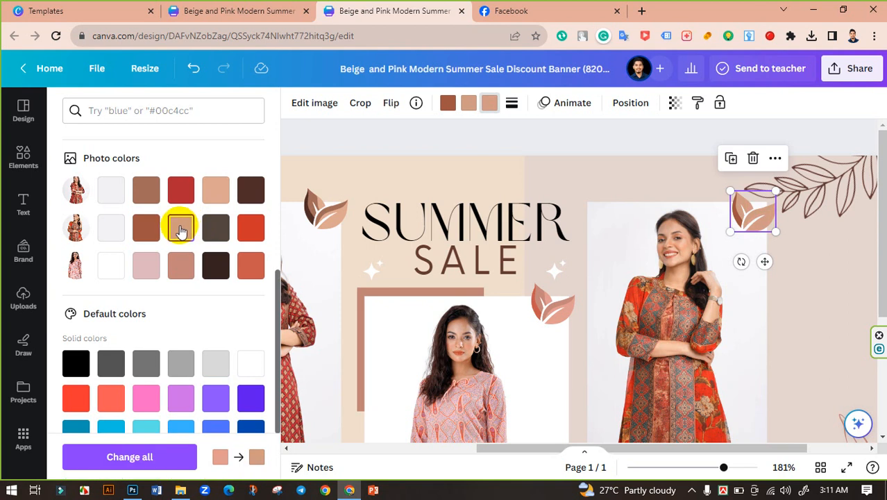
pyautogui.scroll(4, 178, 232)
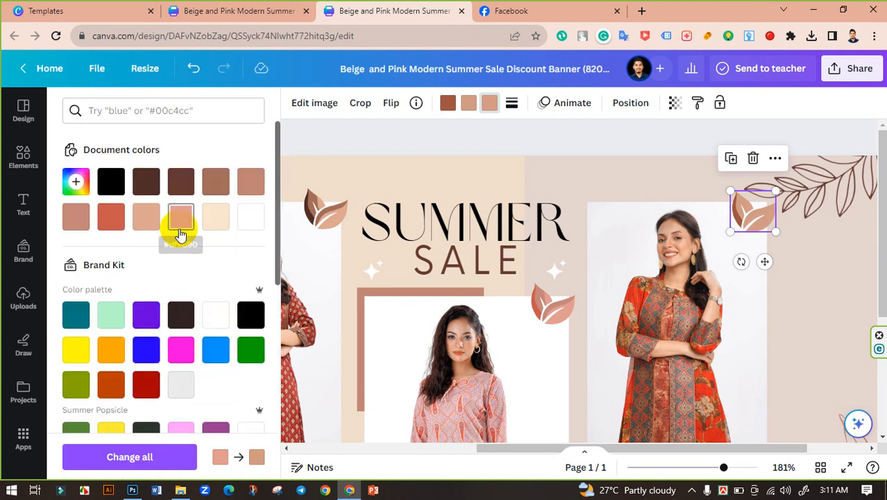
pyautogui.click(78, 183)
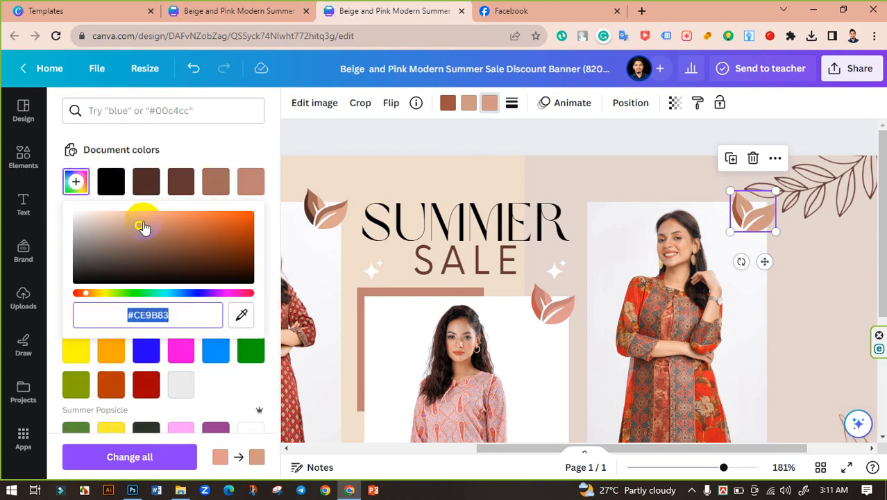
pyautogui.moveTo(138, 222); pyautogui.dragTo(139, 216)
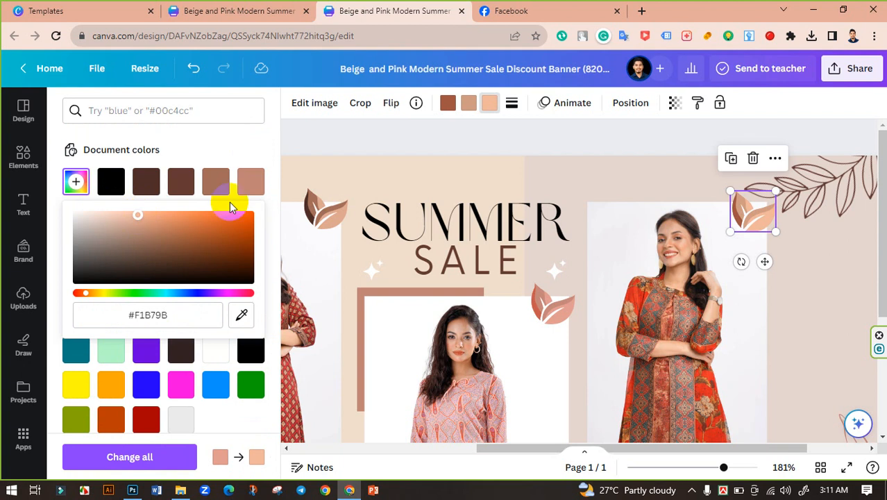
pyautogui.click(479, 137)
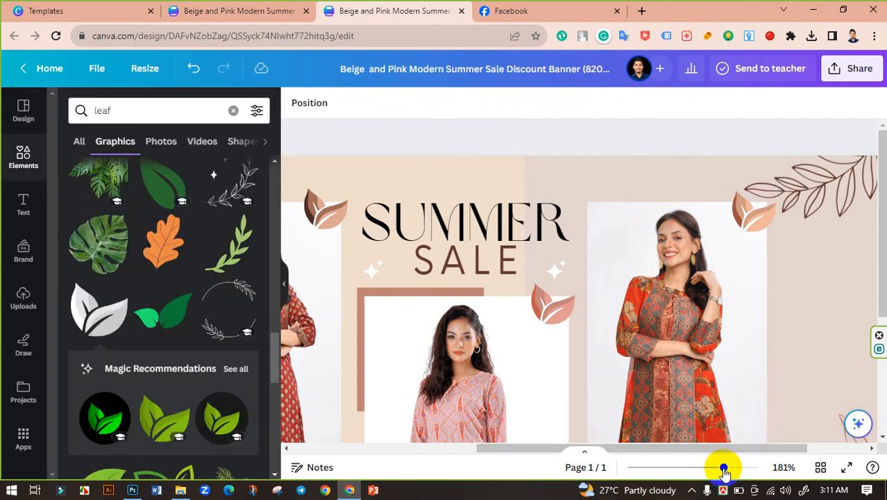
# - Rename the design as Fashion Facebook Cover
pyautogui.moveTo(723, 467); pyautogui.dragTo(701, 467)
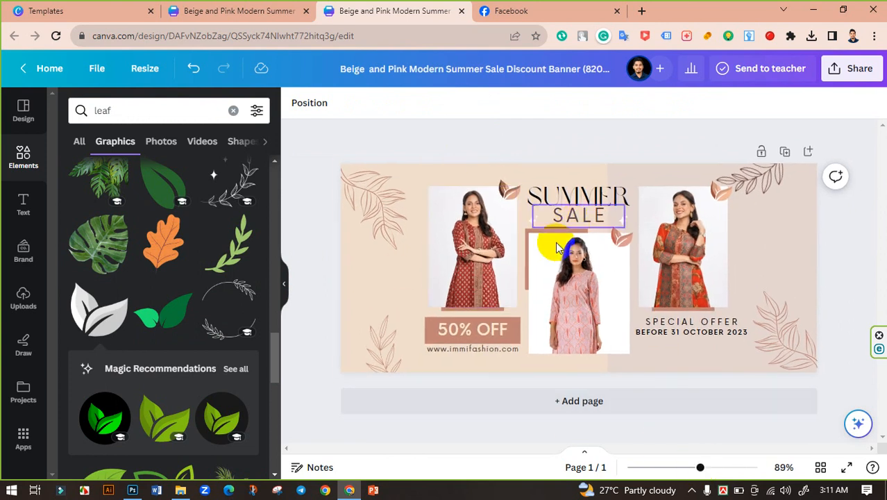
pyautogui.click(525, 70)
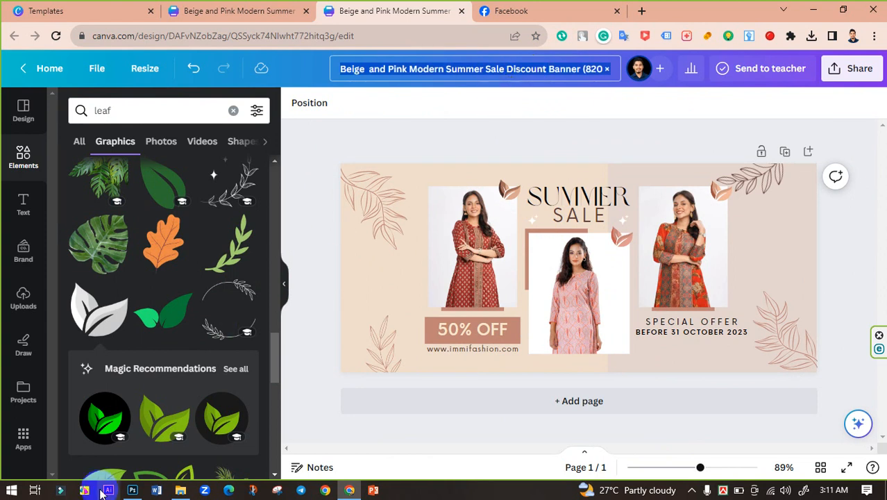
pyautogui.write('Fashion')
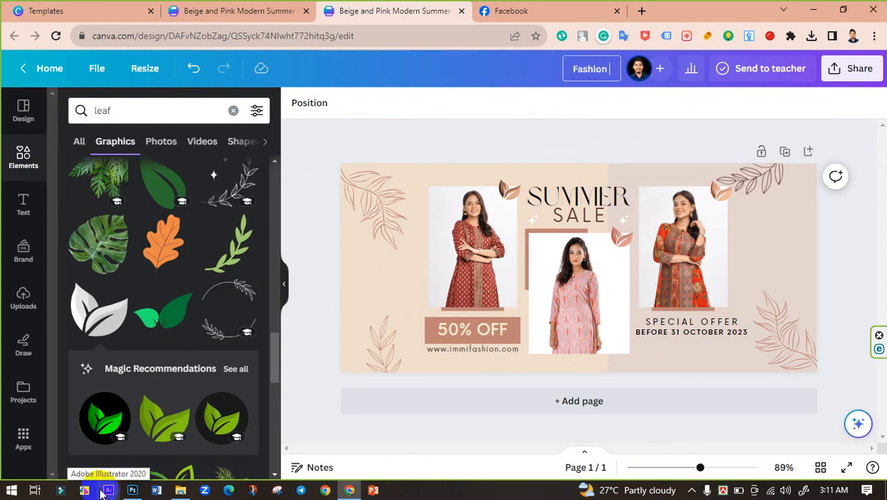
pyautogui.write(' Banner')
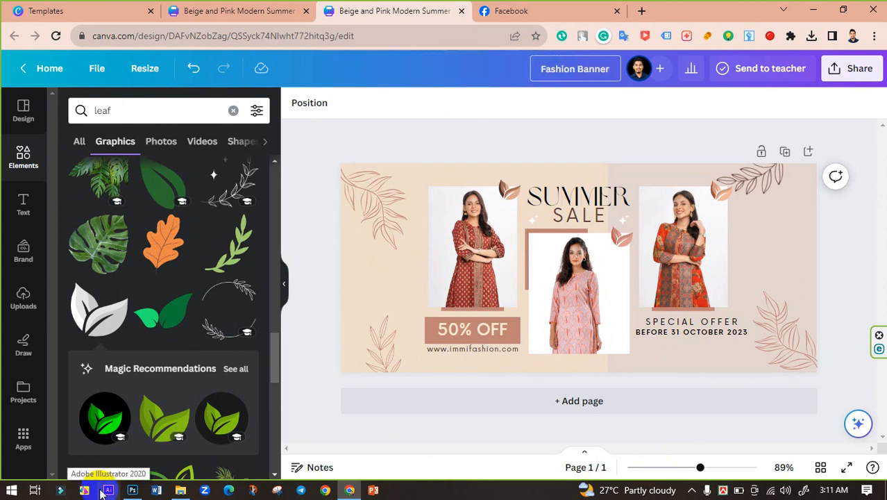
pyautogui.press('BackSpace')
pyautogui.press('BackSpace')
pyautogui.press('BackSpace')
pyautogui.press('BackSpace')
pyautogui.press('BackSpace')
pyautogui.press('BackSpace')
pyautogui.press('BackSpace')
pyautogui.write('Fa')
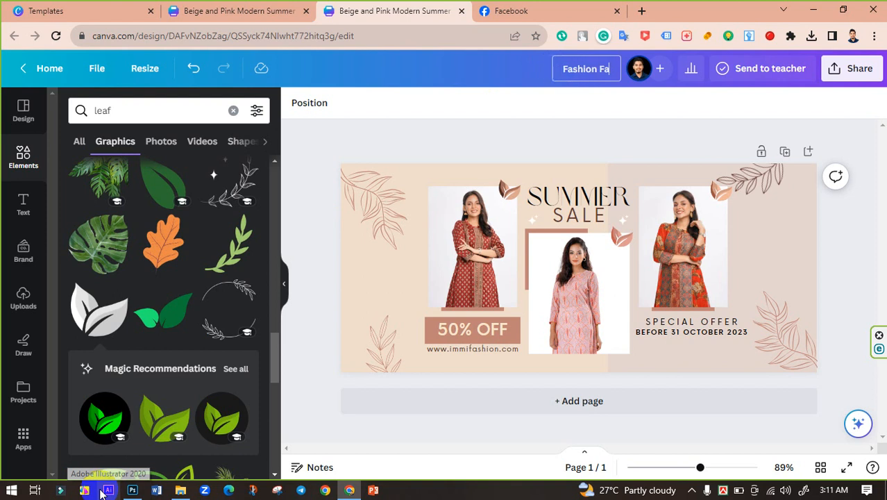
pyautogui.write('cebook Cover')
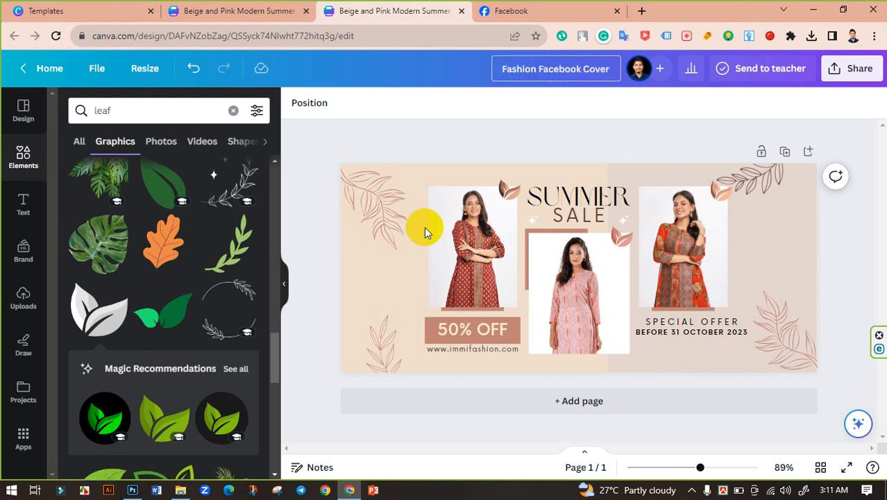
pyautogui.click(518, 145)
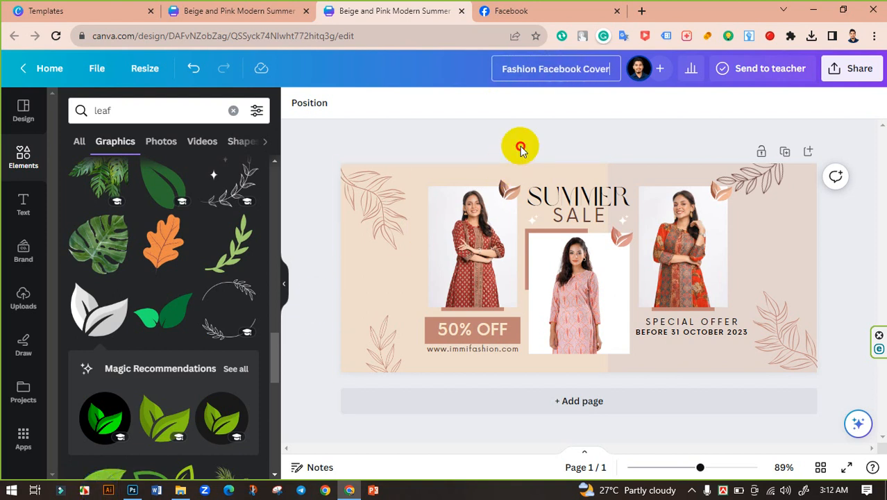
# - Download the cover as a PNG at the maximum size multiplier of 3.125 (2,563 × 1,125 px)
pyautogui.click(280, 277)
pyautogui.click(849, 69)
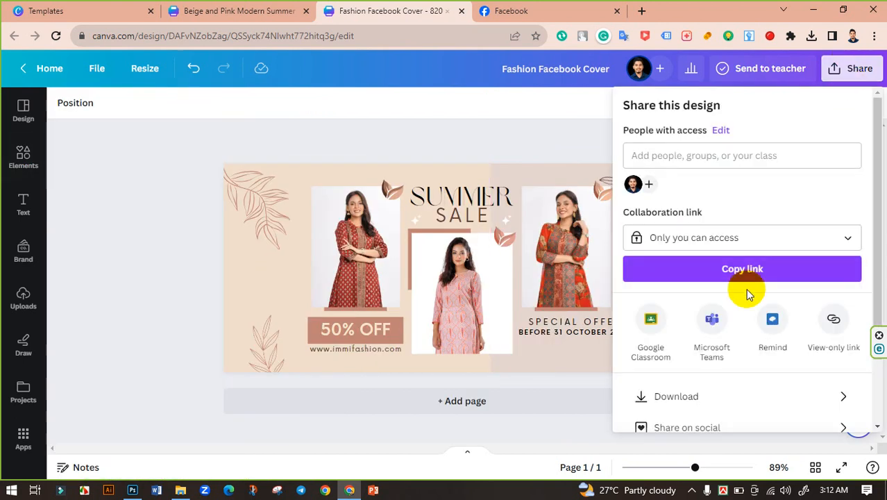
pyautogui.scroll(-1, 739, 305)
pyautogui.click(733, 311)
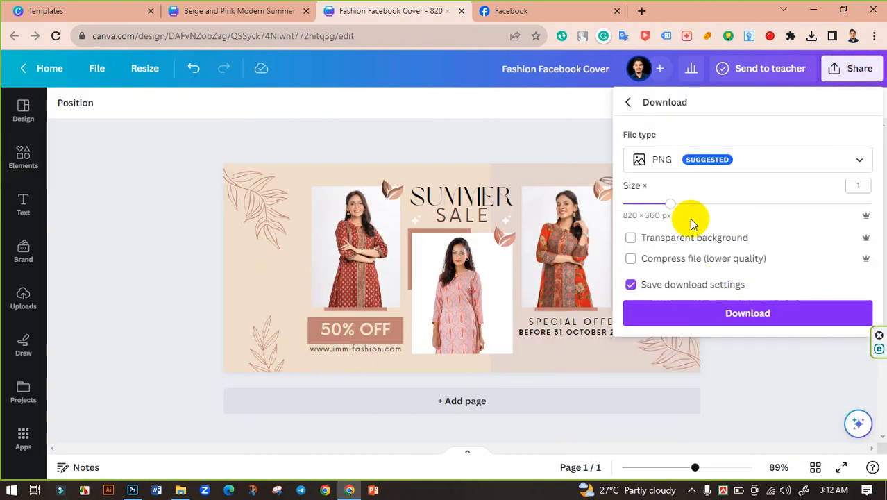
pyautogui.moveTo(670, 204); pyautogui.dragTo(871, 203)
pyautogui.click(769, 313)
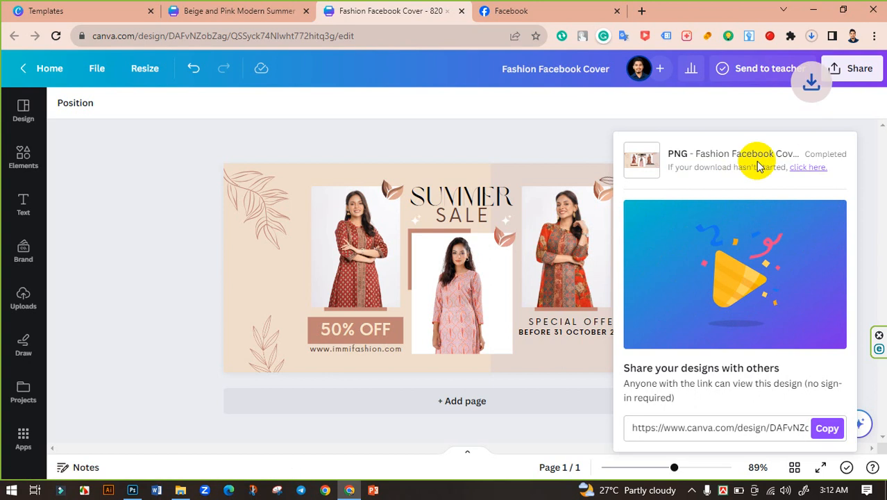
pyautogui.click(588, 148)
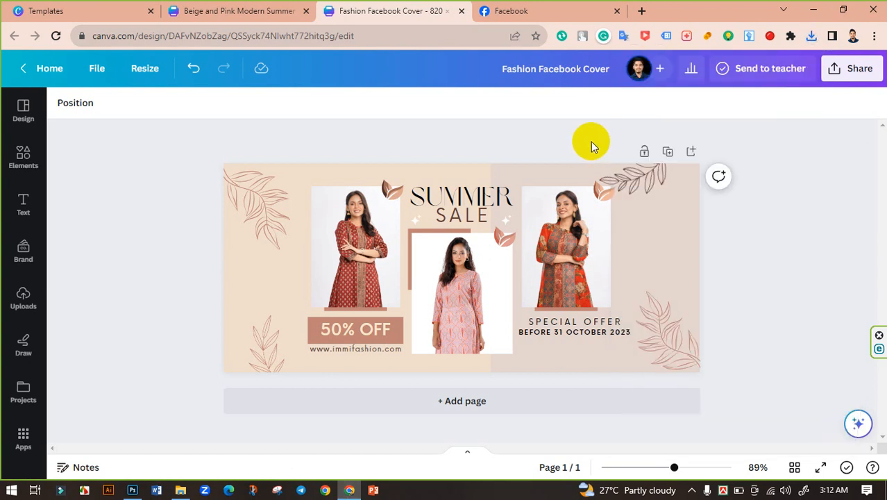
# - Download the cover as a JPG at size multiplier 3.125 (2,563 × 1,125 px) with the quality raised to its maximum
pyautogui.click(845, 68)
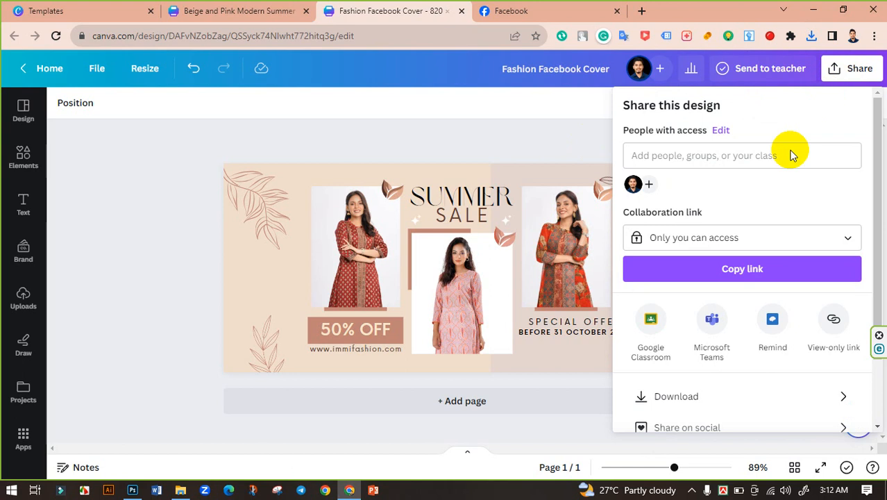
pyautogui.scroll(-1, 734, 310)
pyautogui.scroll(-2, 733, 311)
pyautogui.click(724, 317)
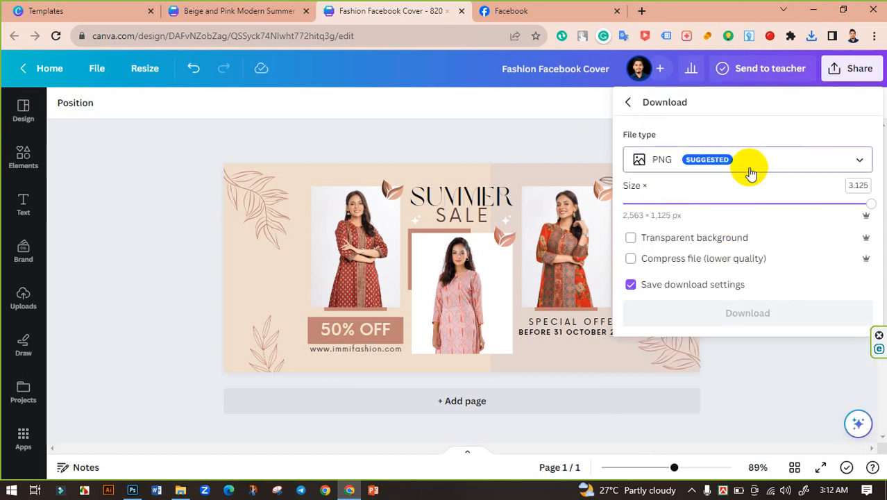
pyautogui.click(748, 165)
pyautogui.click(701, 200)
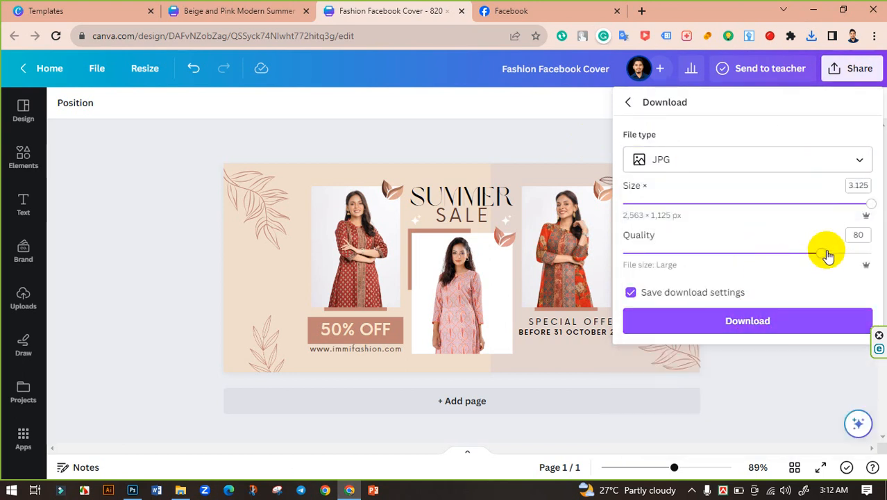
pyautogui.moveTo(824, 251); pyautogui.dragTo(871, 253)
pyautogui.click(741, 322)
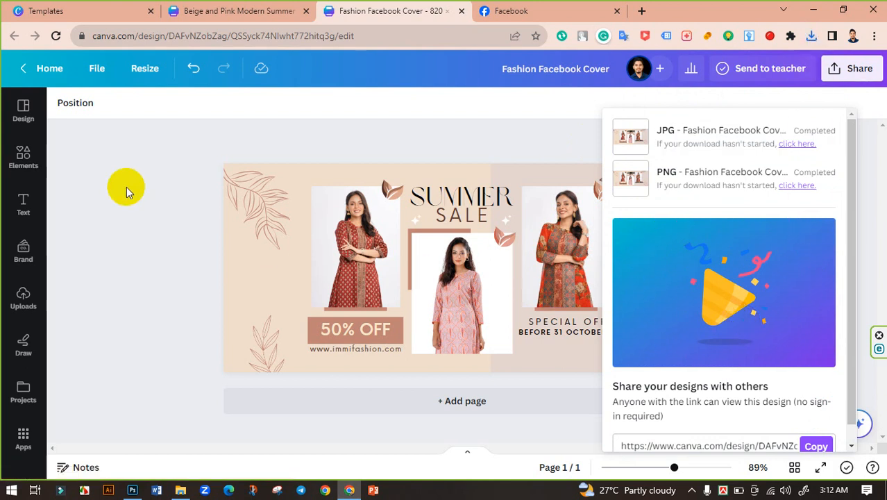
pyautogui.click(163, 184)
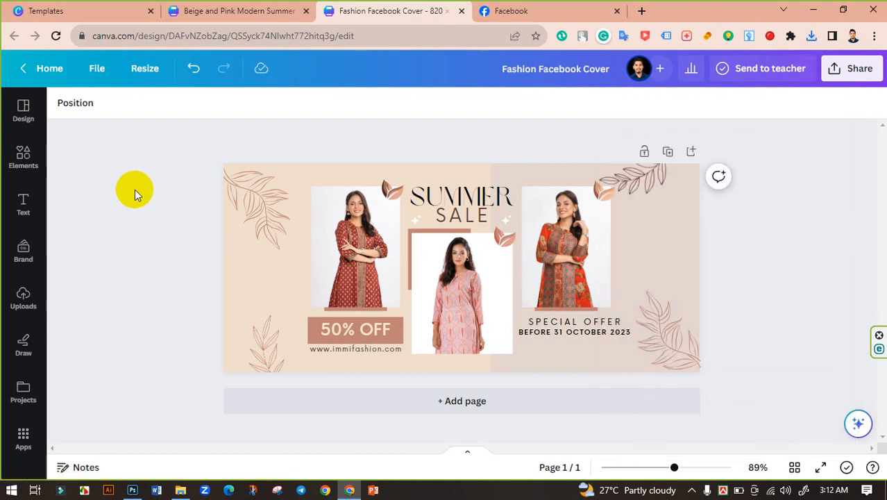
# - Open Fashion Facebook Cover.png from the Downloads folder to check the exported image, and close the viewer
pyautogui.click(181, 487)
pyautogui.doubleClick(582, 190)
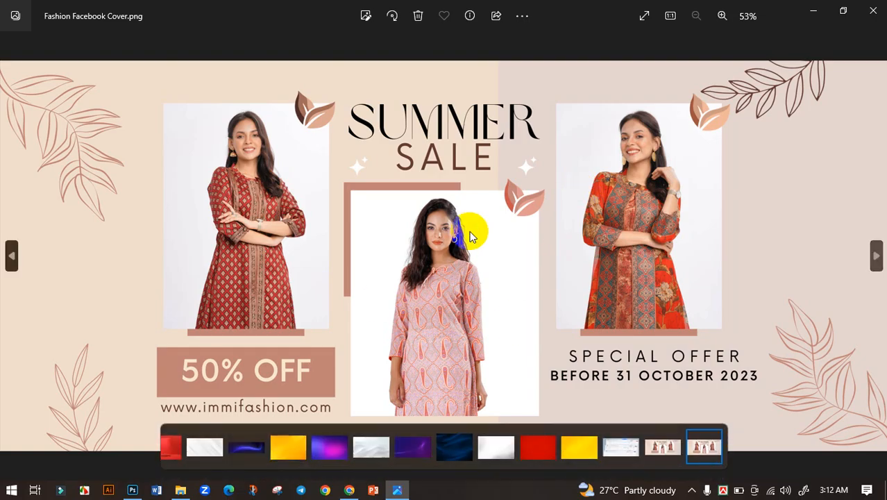
pyautogui.click(873, 10)
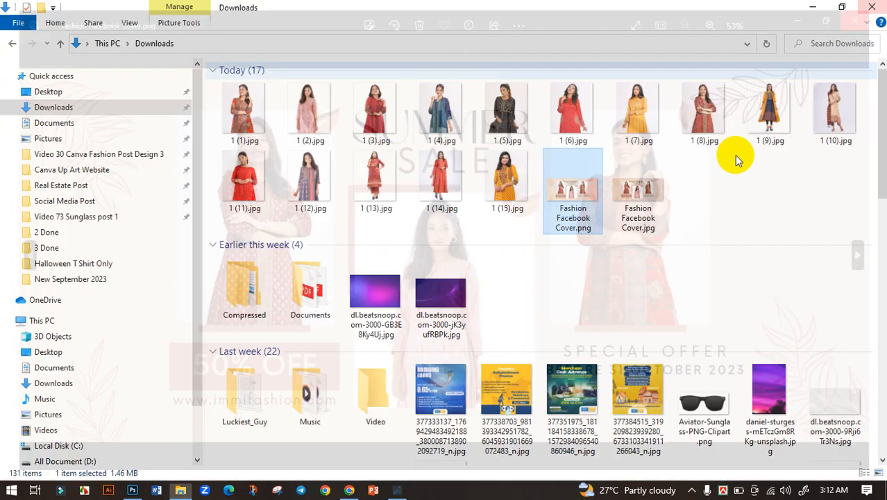
# - Switch to the Immi Fashion page on Facebook and upload Fashion Facebook Cover.png as its new cover photo
pyautogui.click(349, 490)
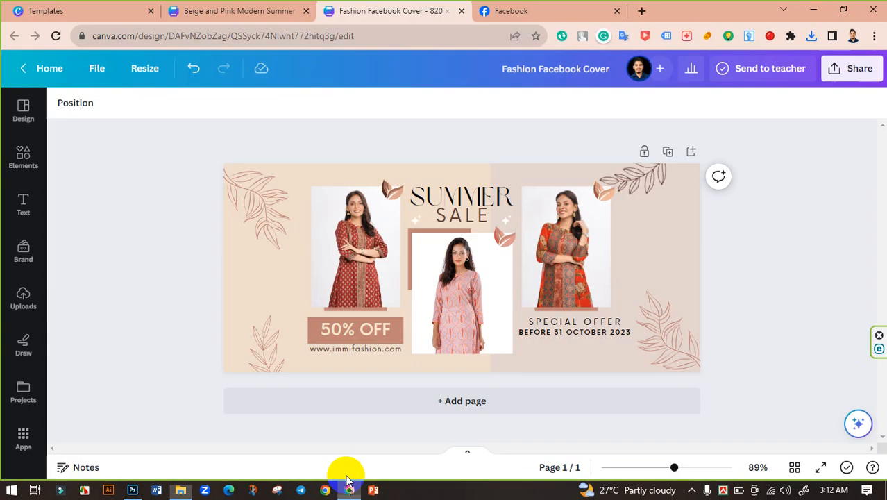
pyautogui.click(534, 8)
pyautogui.click(778, 292)
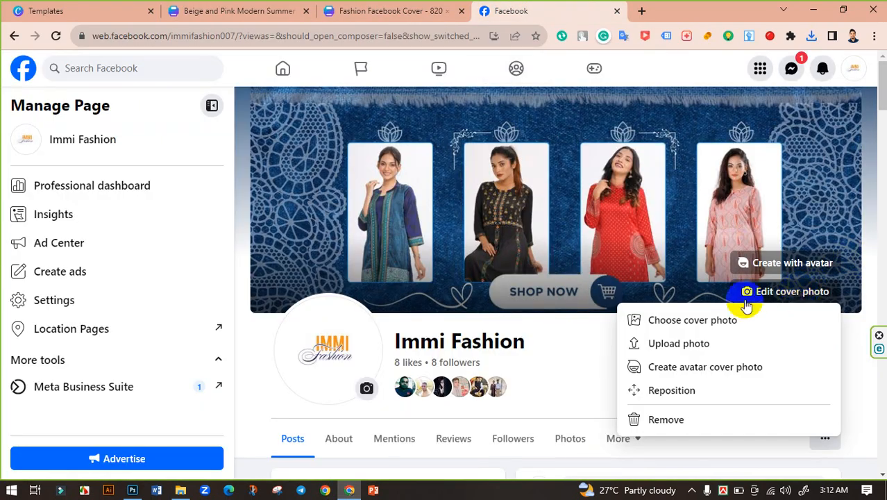
pyautogui.click(680, 344)
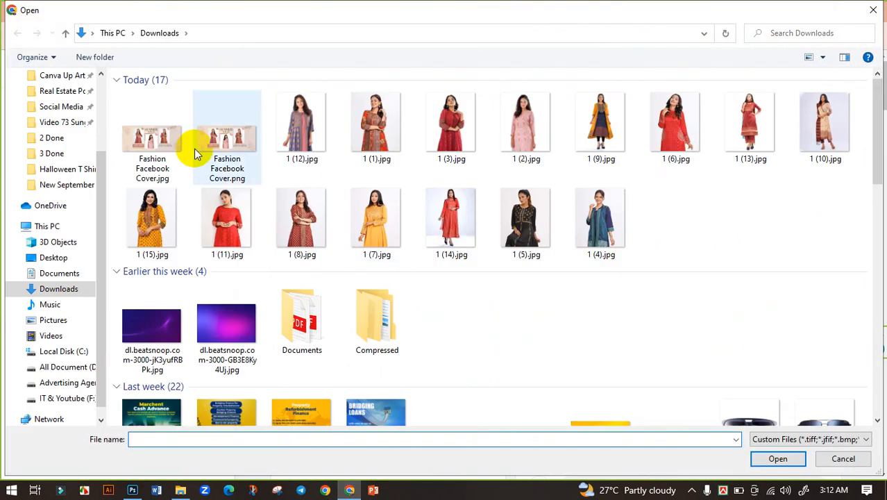
pyautogui.click(227, 139)
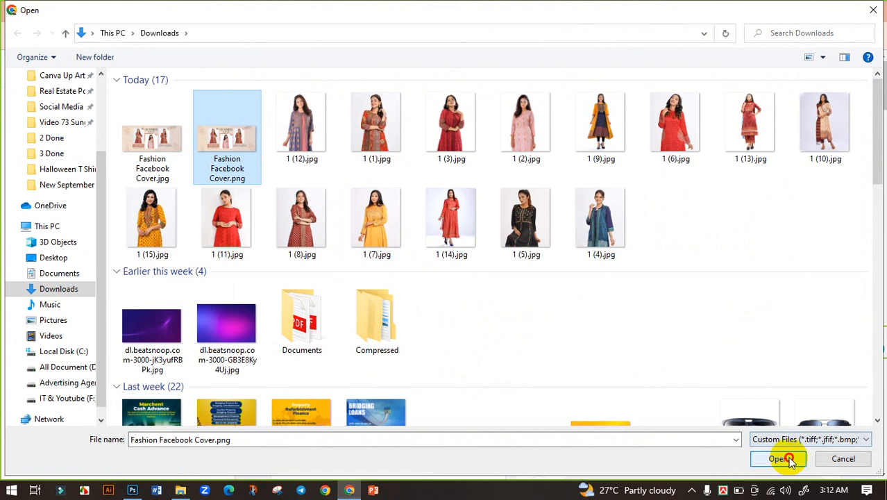
pyautogui.click(785, 457)
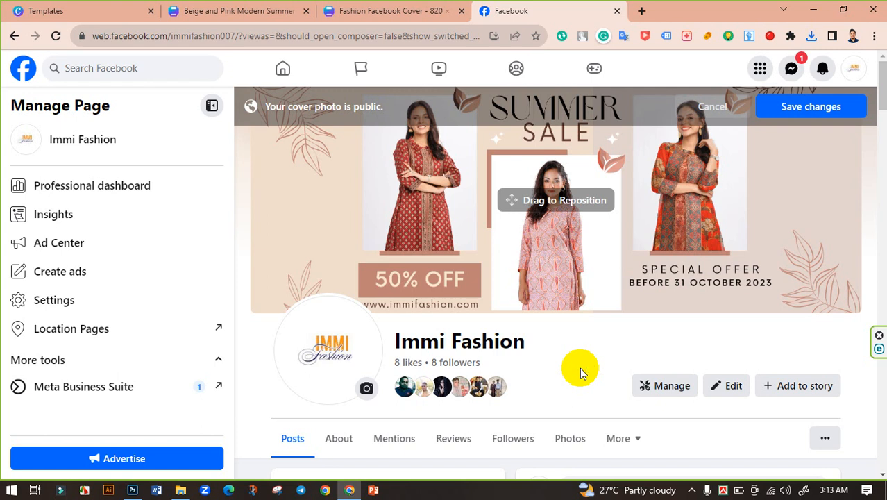
# - Shift the uploaded cover photo slightly upward, save the cover change and reload the page
pyautogui.moveTo(590, 253); pyautogui.dragTo(590, 254)
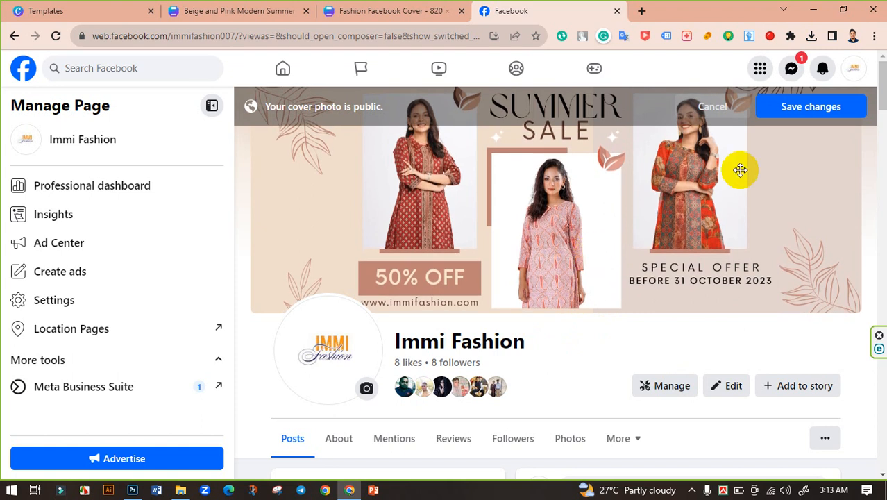
pyautogui.click(809, 109)
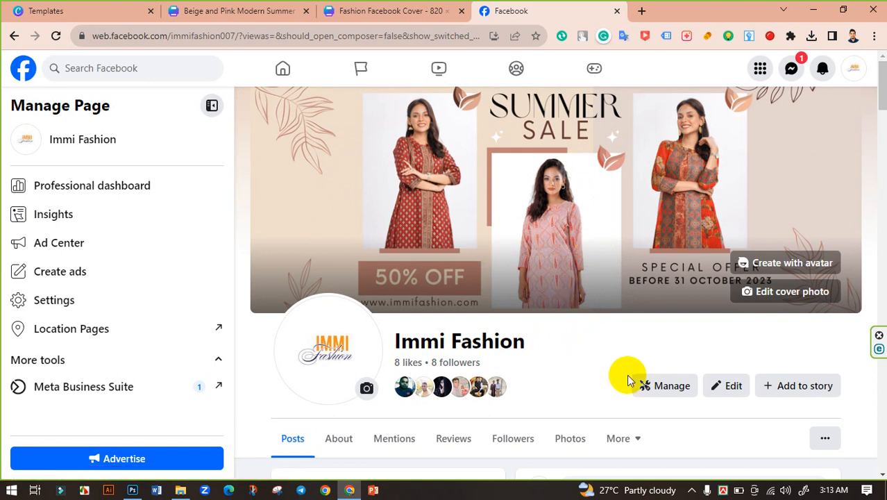
pyautogui.click(56, 36)
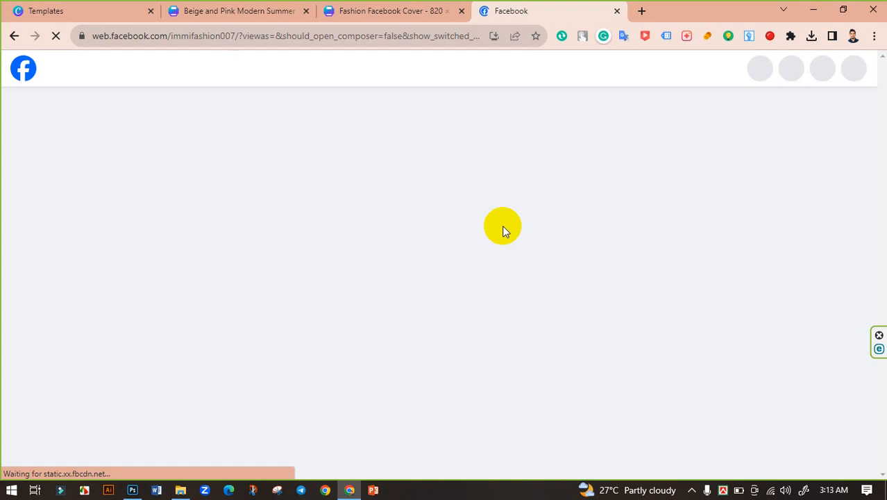
# - Preview the Facebook page as a visitor and examine the new cover in the header and in the posts
pyautogui.scroll(3, 804, 237)
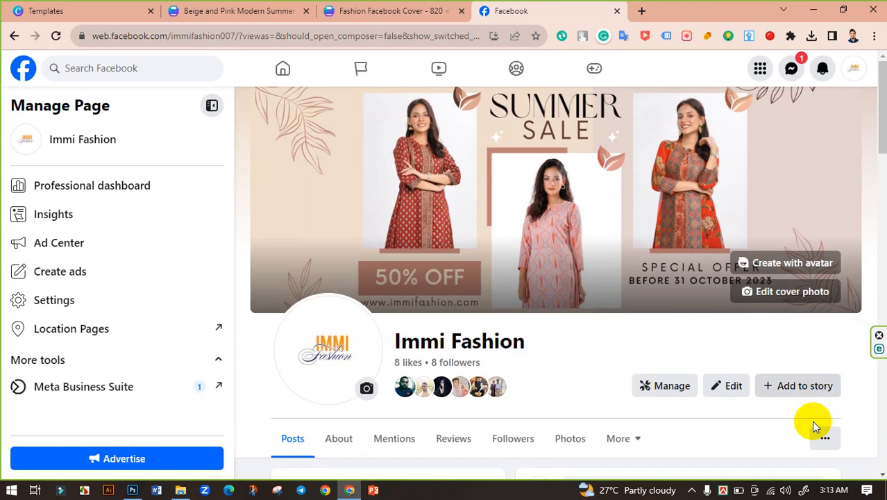
pyautogui.click(824, 436)
pyautogui.click(715, 223)
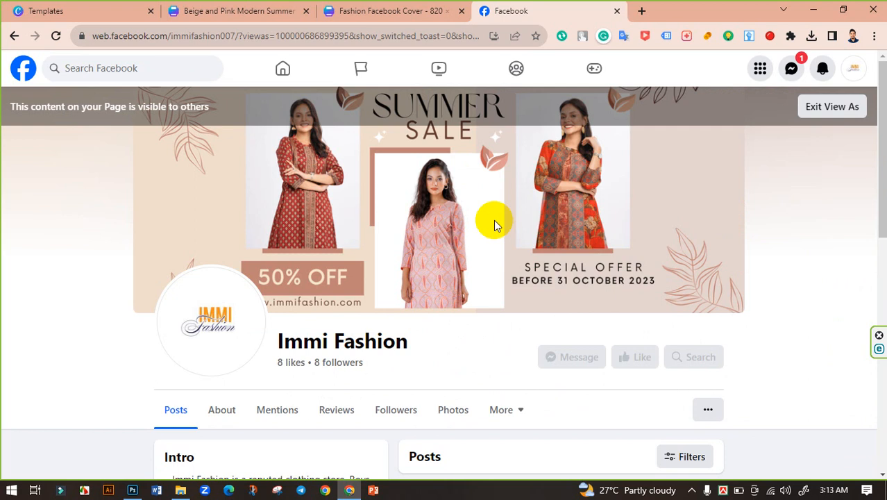
pyautogui.scroll(-5, 643, 245)
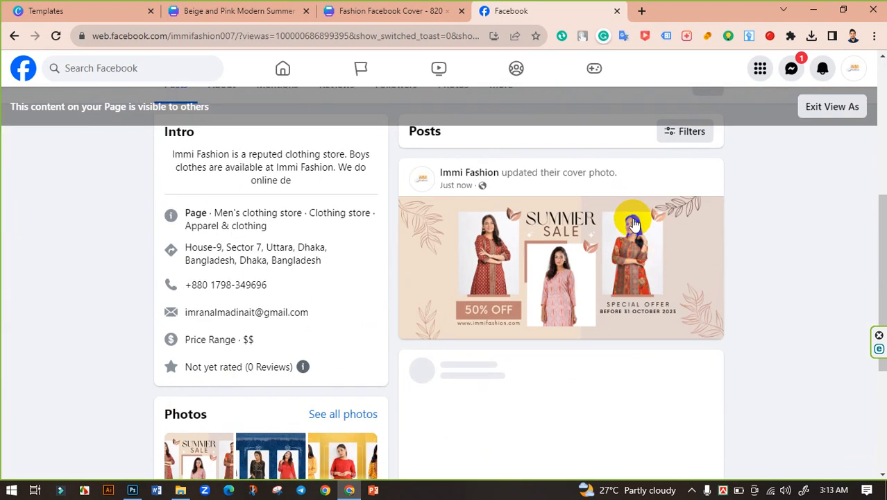
pyautogui.scroll(5, 524, 222)
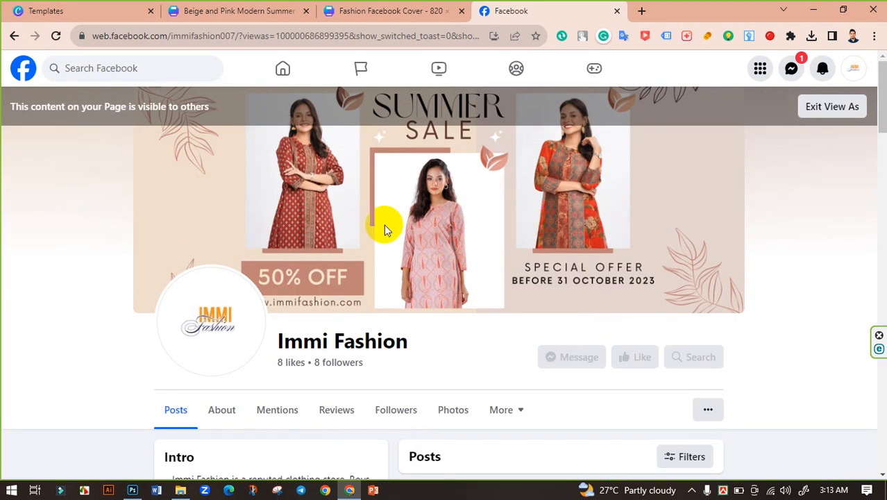
pyautogui.scroll(-5, 500, 246)
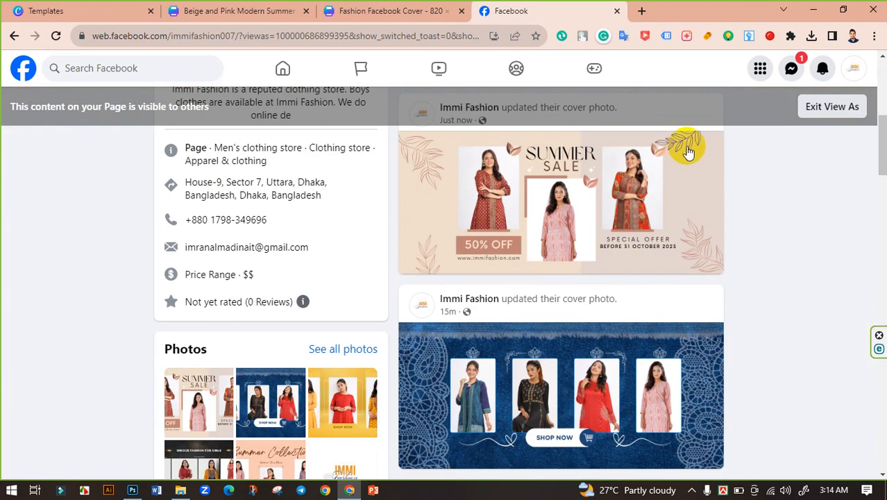
pyautogui.scroll(5, 687, 165)
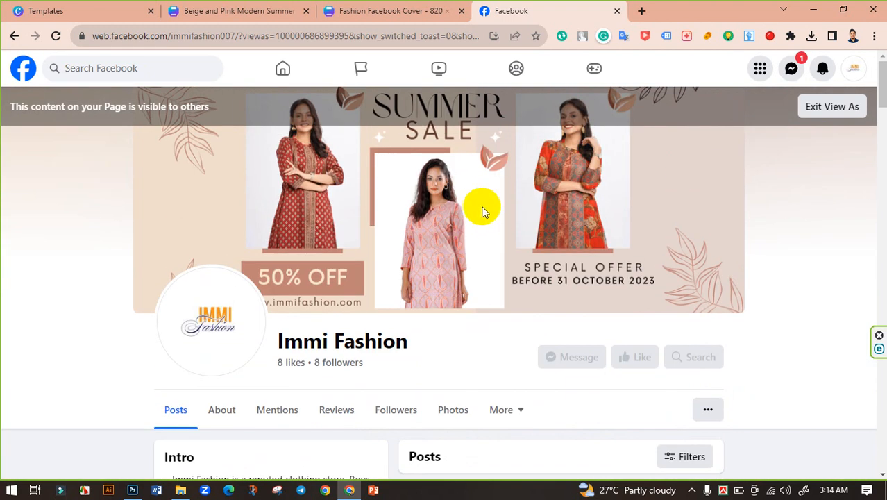
# - Exit the visitor preview, check the cover in the page's managing view and switch back to the Canva design
pyautogui.click(828, 108)
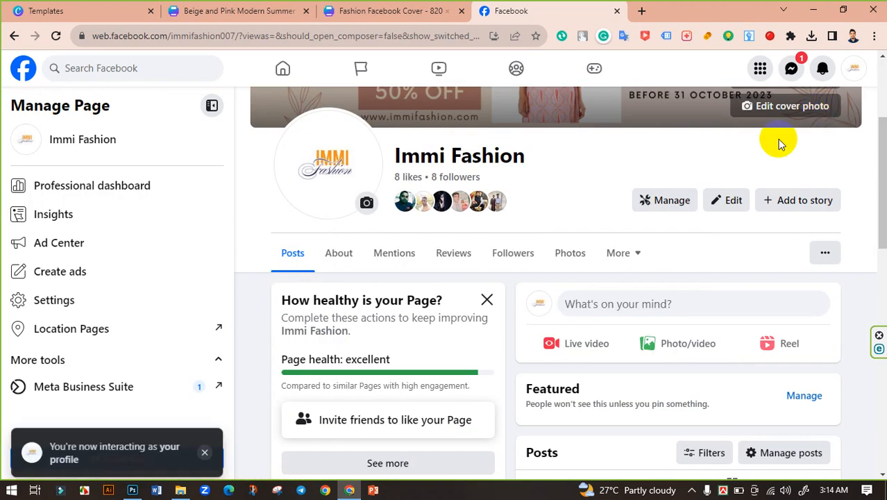
pyautogui.scroll(3, 599, 215)
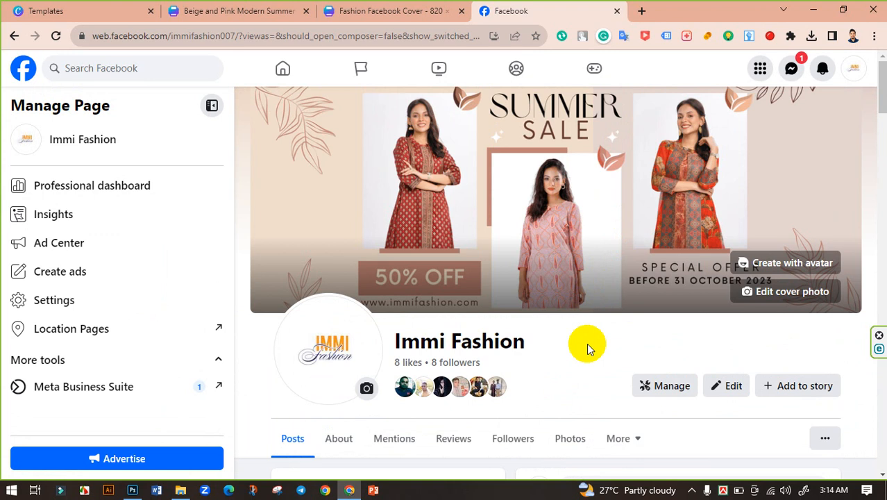
pyautogui.click(429, 8)
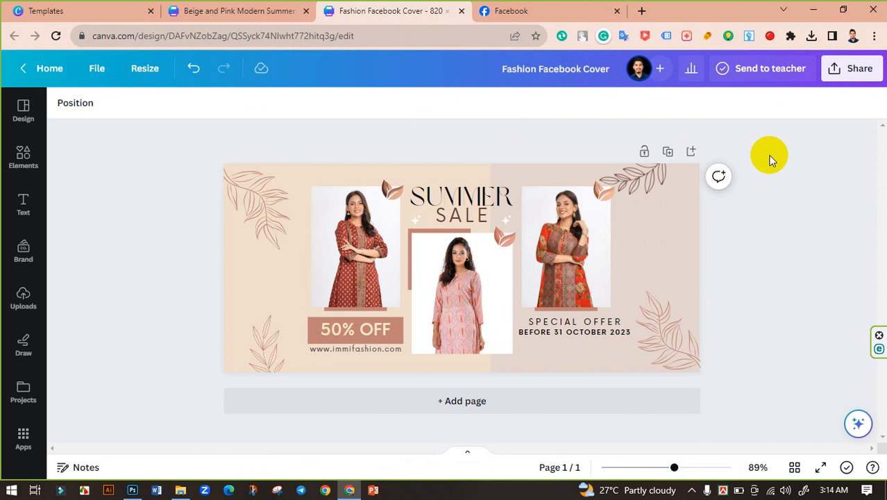